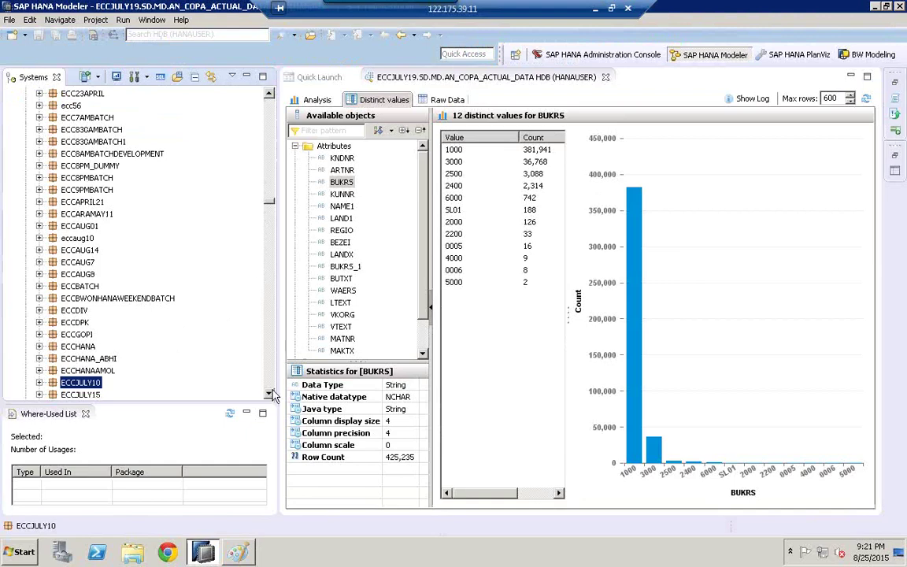
Step: Start a new analytic privilege in package MD named ANP_COMPANYCODE_DE
{"action": "scroll", "coordinate": [248, 354], "scroll_direction": "down", "scroll_amount": 4}
{"action": "scroll", "coordinate": [274, 396], "scroll_direction": "down", "scroll_amount": 2}
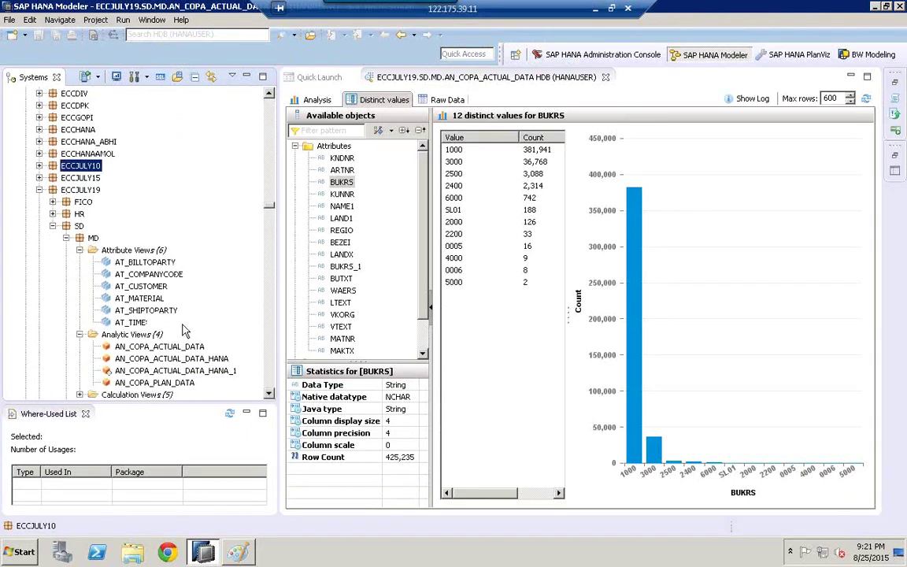
{"action": "left_click", "coordinate": [132, 352]}
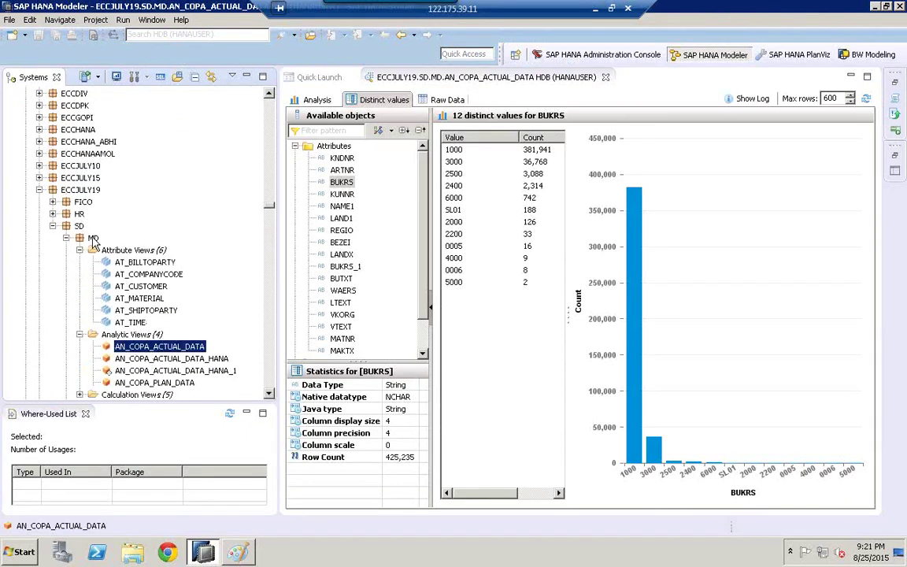
{"action": "right_click", "coordinate": [91, 238]}
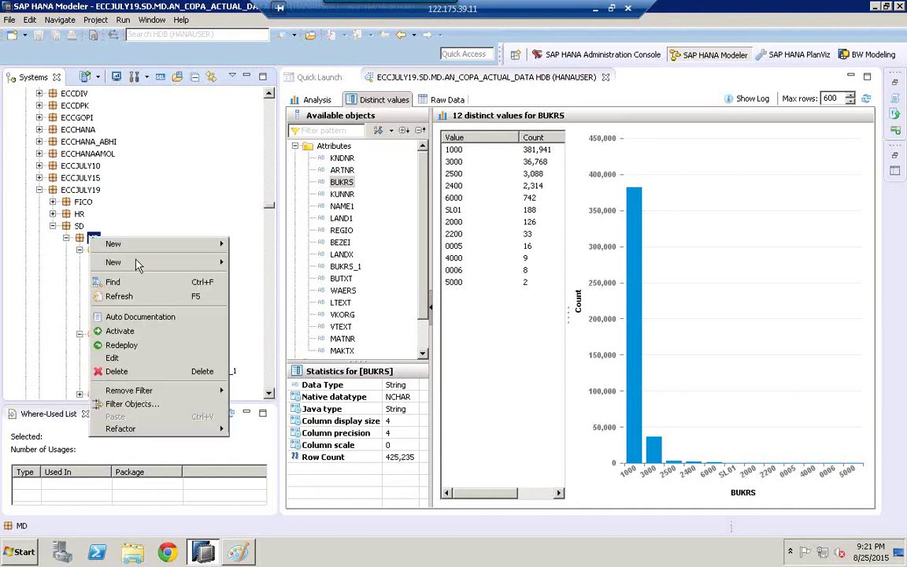
{"action": "mouse_move", "coordinate": [157, 262]}
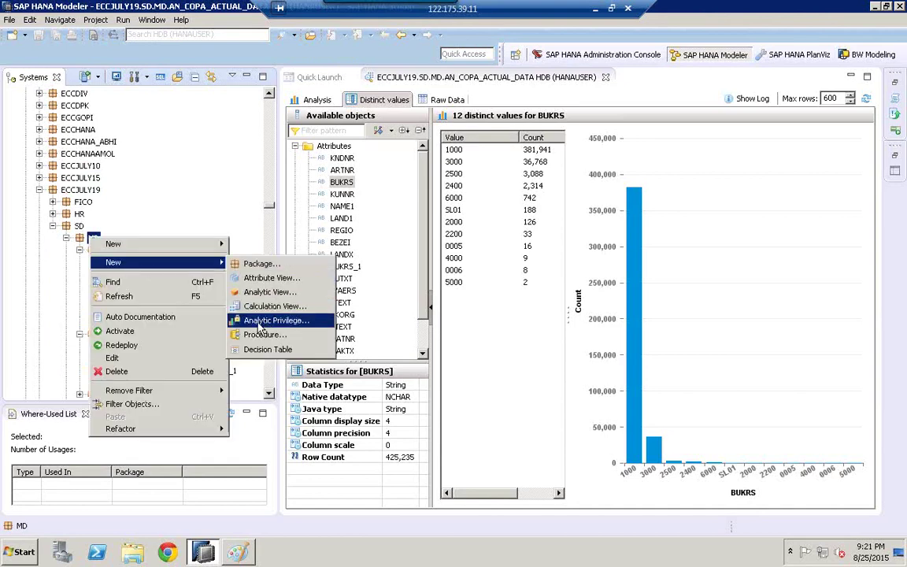
{"action": "left_click", "coordinate": [269, 323]}
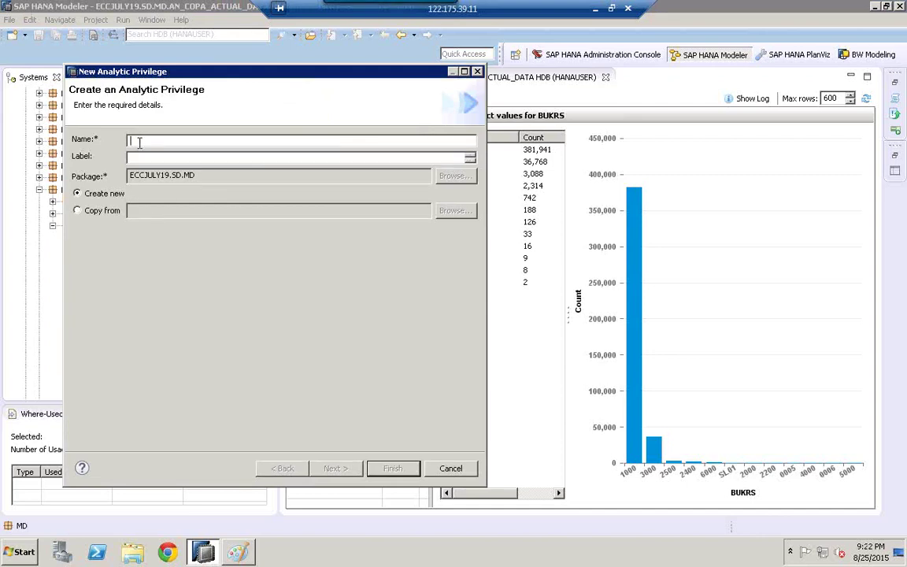
{"action": "type", "text": "ANP_COMPANYCODE_DE"}
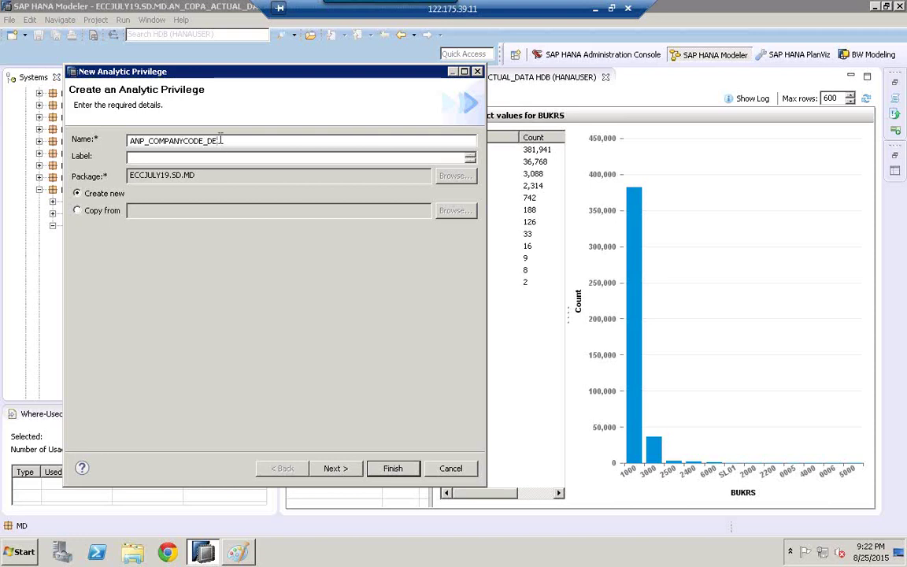
Step: Give it the label COMPANYCODE_DE, create it, and bring the Paint diagram forward
{"action": "left_click_drag", "start_coordinate": [221, 140], "coordinate": [86, 139]}
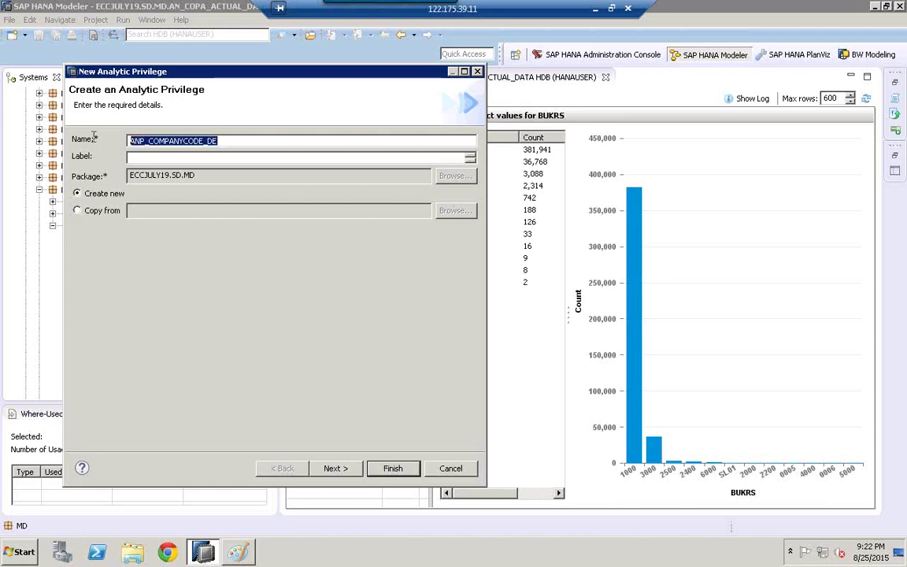
{"action": "left_click", "coordinate": [167, 142]}
{"action": "key", "text": "Right"}
{"action": "key", "text": "Right"}
{"action": "key", "text": "Right"}
{"action": "key", "text": "Right"}
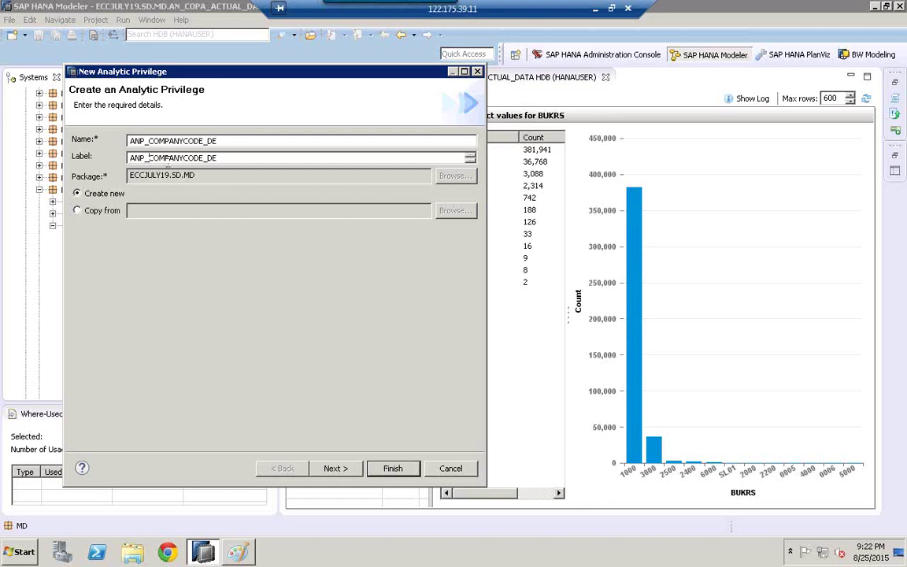
{"action": "key", "text": "BackSpace"}
{"action": "key", "text": "BackSpace"}
{"action": "key", "text": "BackSpace"}
{"action": "key", "text": "BackSpace"}
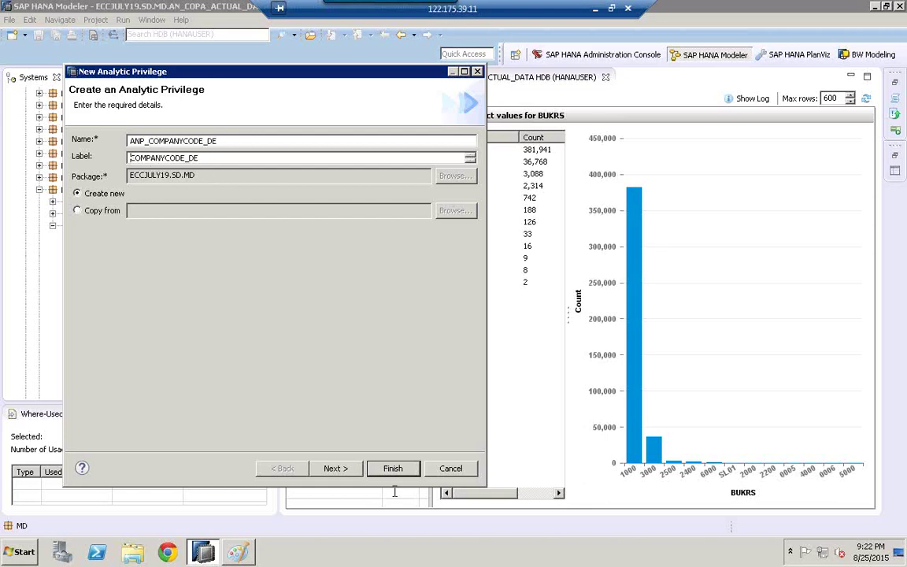
{"action": "left_click", "coordinate": [398, 471]}
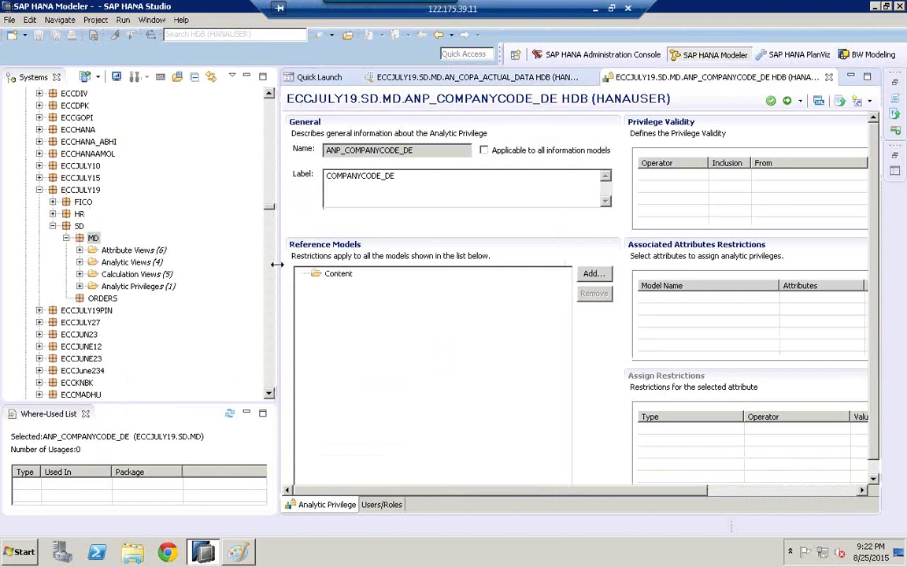
{"action": "left_click_drag", "start_coordinate": [277, 265], "coordinate": [186, 253]}
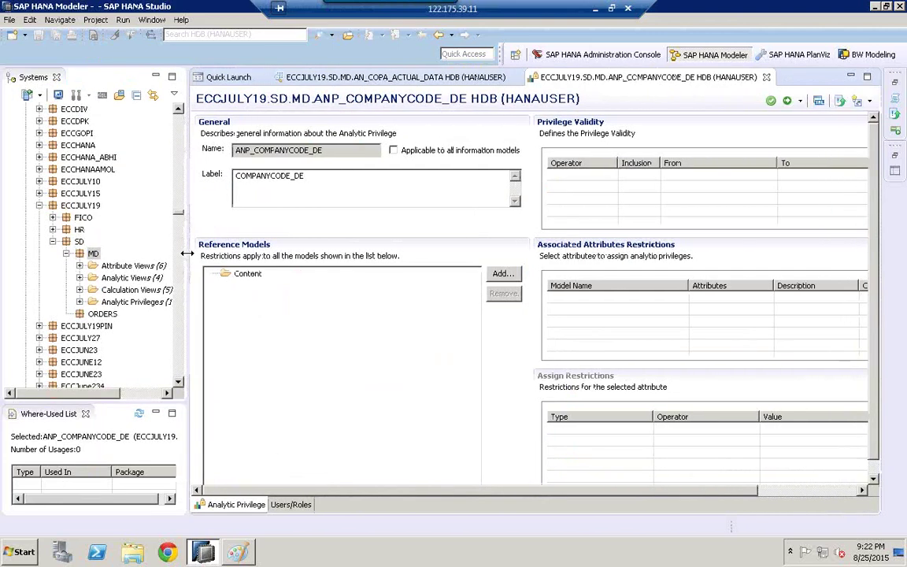
{"action": "key", "text": "alt+Tab"}
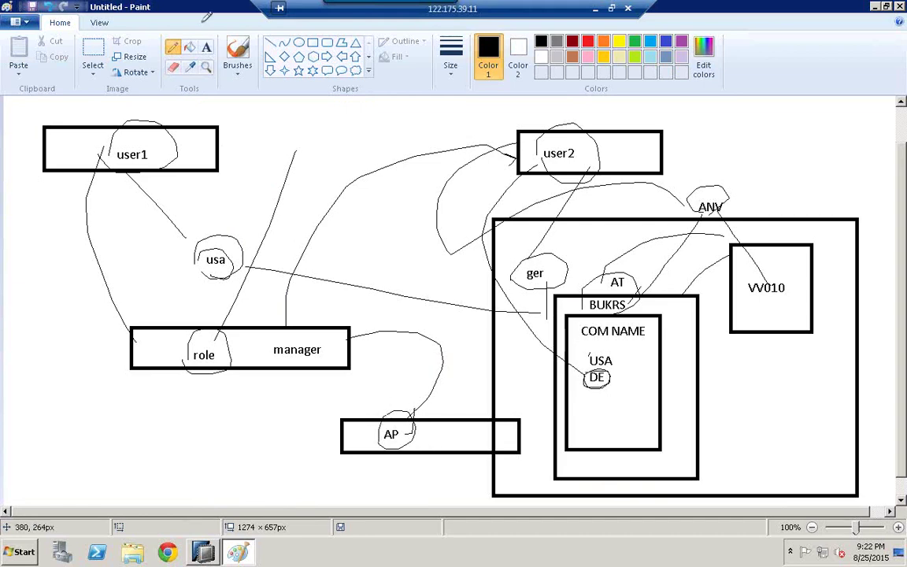
Step: Write the number 1 inside the AP box of the Paint diagram
{"action": "left_click", "coordinate": [206, 47]}
{"action": "left_click", "coordinate": [432, 427]}
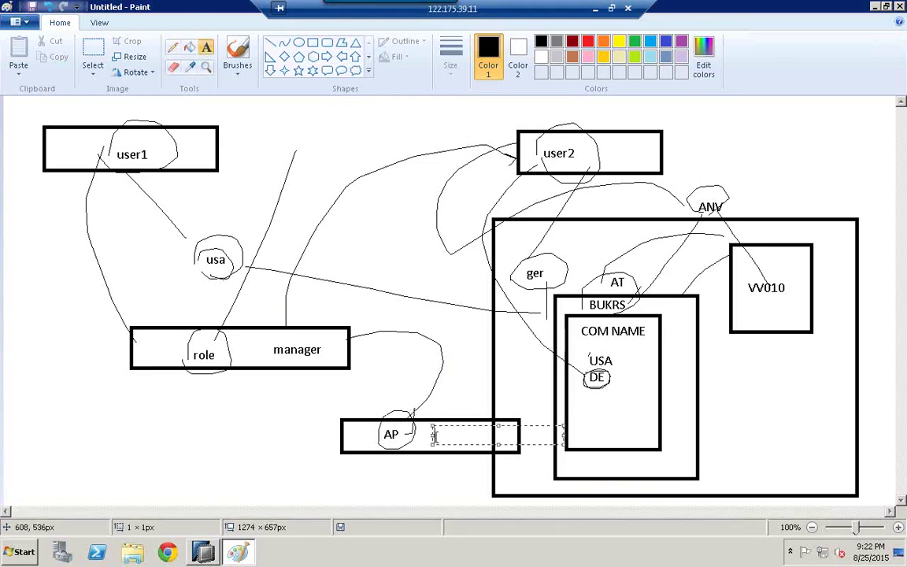
{"action": "type", "text": "1"}
{"action": "left_click", "coordinate": [393, 435]}
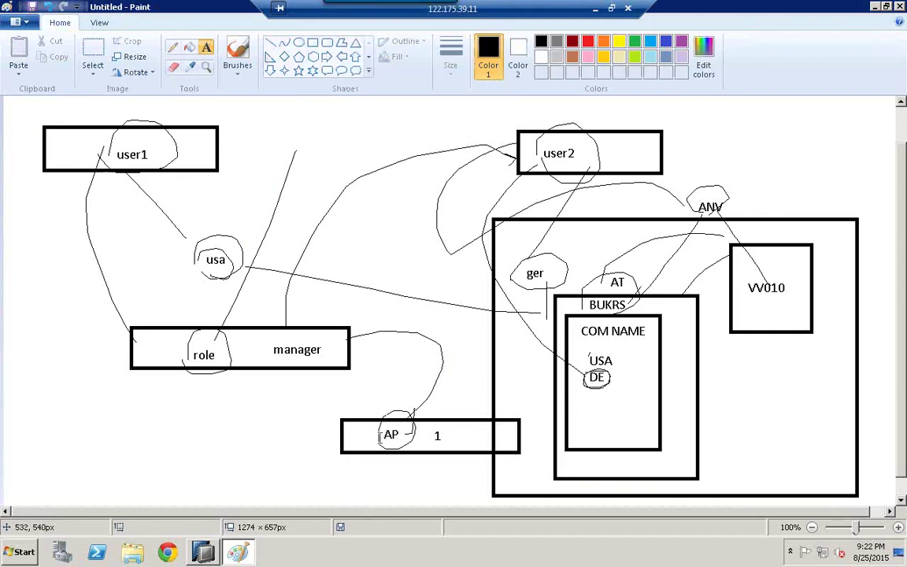
Step: Draw a freehand line from AP to the ANV label, then return to SAP HANA Studio
{"action": "left_click", "coordinate": [176, 48]}
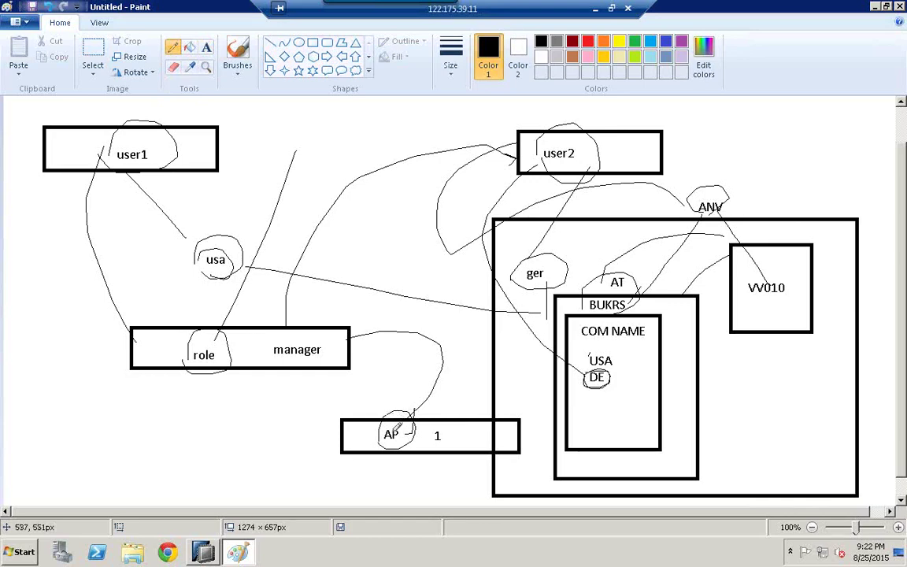
{"action": "mouse_move", "coordinate": [398, 429]}
{"action": "left_mouse_down"}
{"action": "mouse_move", "coordinate": [441, 324]}
{"action": "mouse_move", "coordinate": [480, 260]}
{"action": "mouse_move", "coordinate": [603, 211]}
{"action": "left_mouse_up"}
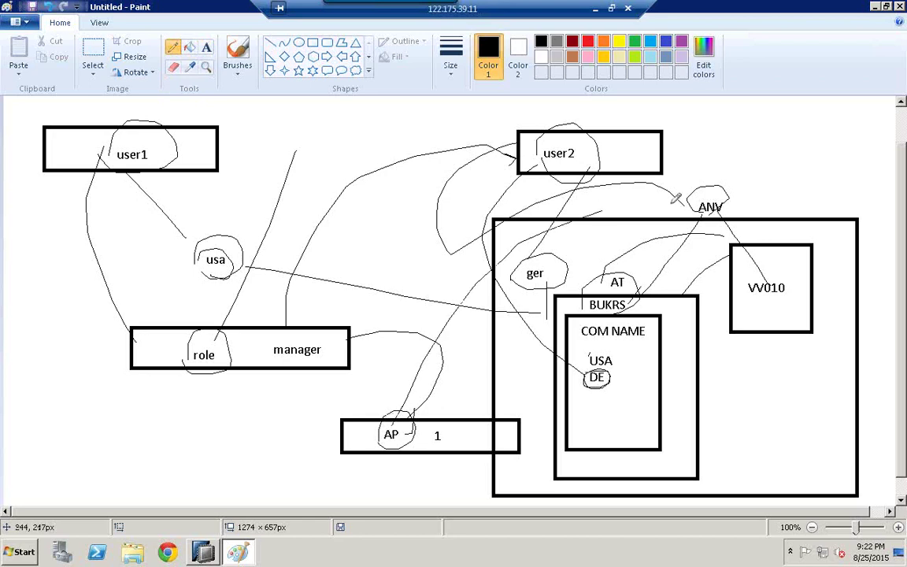
{"action": "left_click_drag", "start_coordinate": [676, 199], "coordinate": [686, 196]}
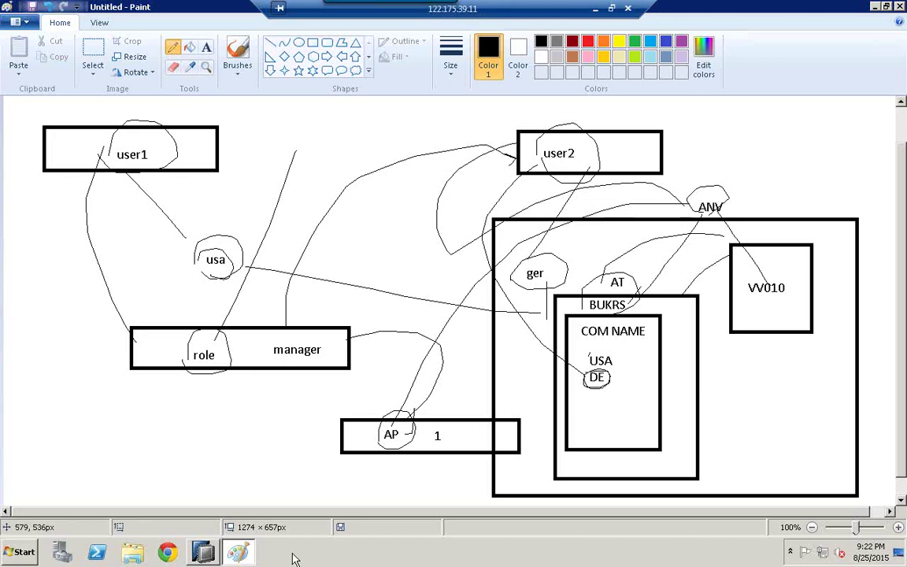
{"action": "left_click", "coordinate": [203, 553]}
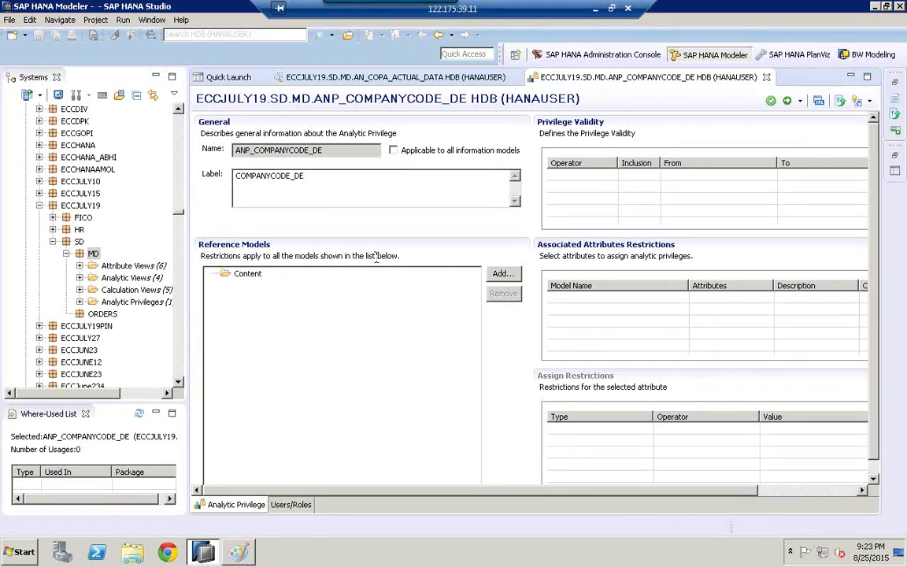
Step: Open the reference model picker for Content and browse the package list for the ECC package
{"action": "left_click", "coordinate": [245, 276]}
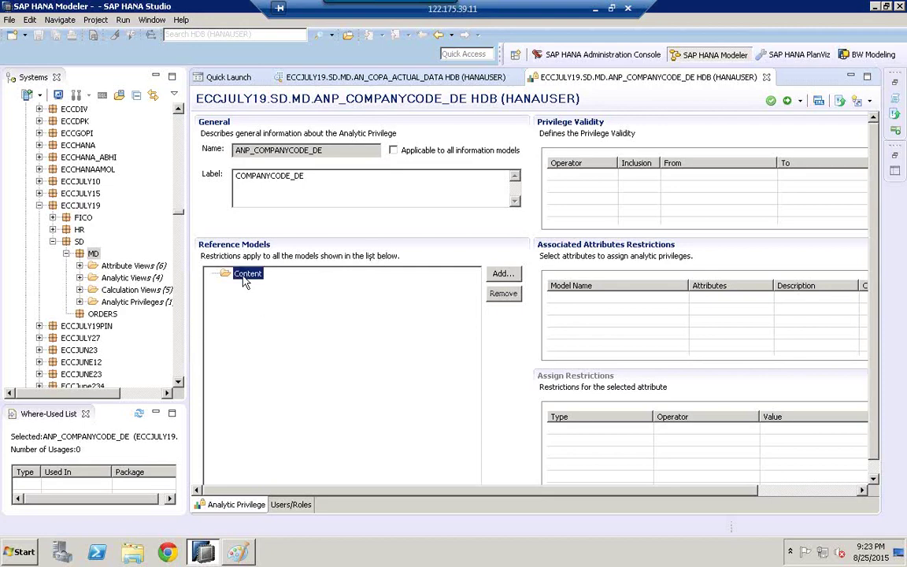
{"action": "left_click", "coordinate": [502, 273]}
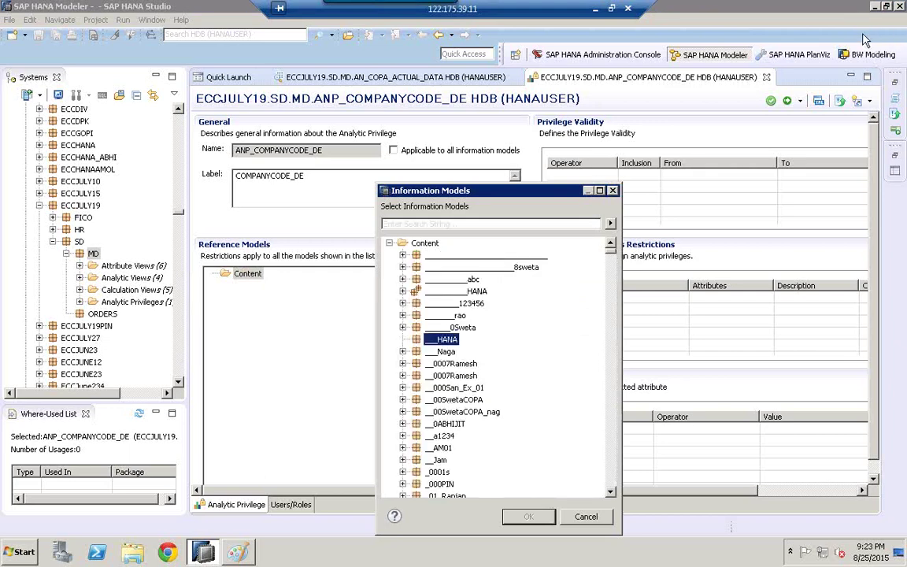
{"action": "left_click", "coordinate": [441, 340]}
{"action": "key", "text": "e"}
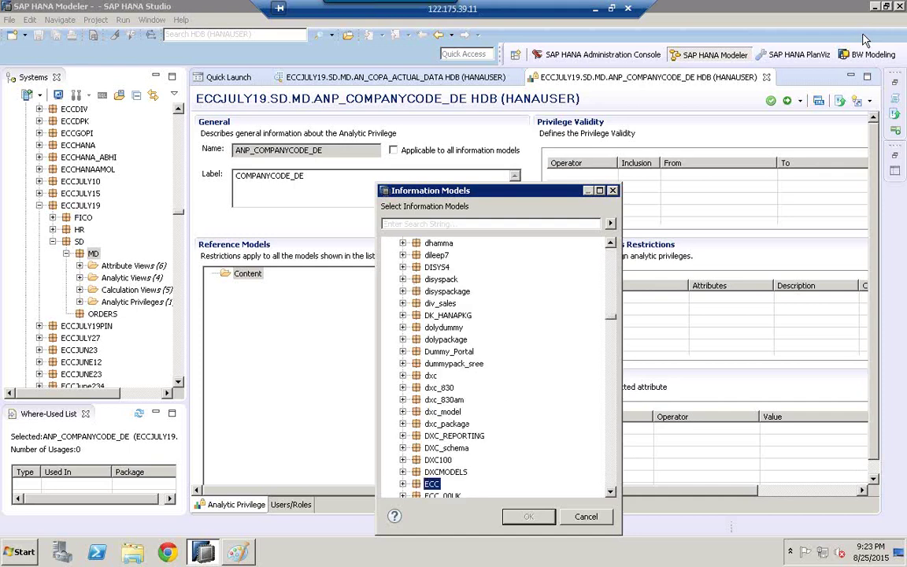
{"action": "key", "text": "c"}
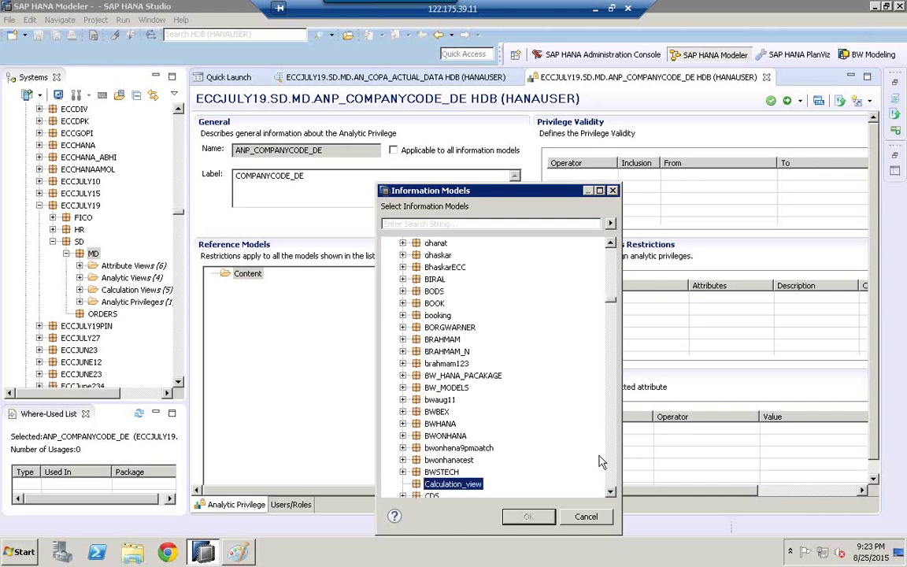
{"action": "left_click", "coordinate": [610, 492]}
{"action": "left_click", "coordinate": [610, 491]}
{"action": "scroll", "coordinate": [447, 303], "scroll_direction": "down", "scroll_amount": 2}
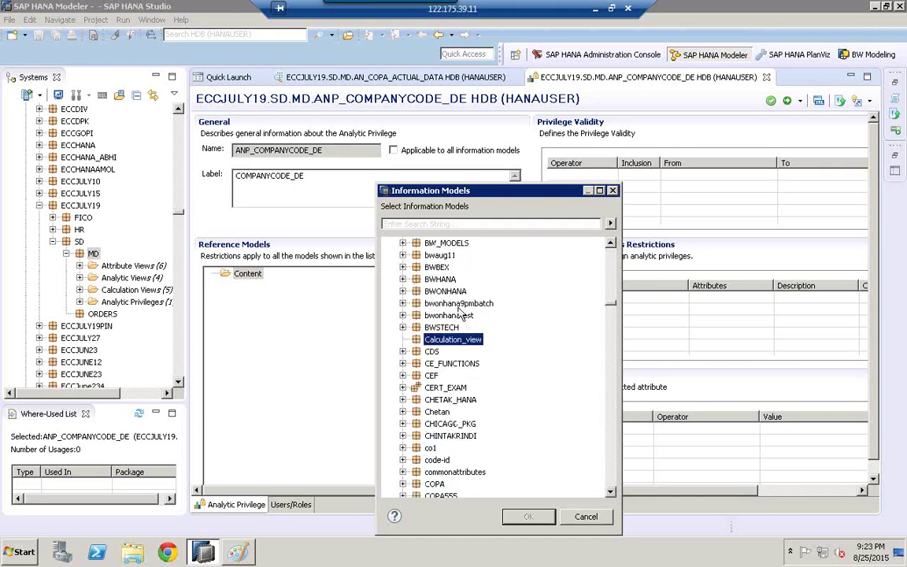
{"action": "double_click", "coordinate": [446, 304]}
{"action": "key", "text": "e"}
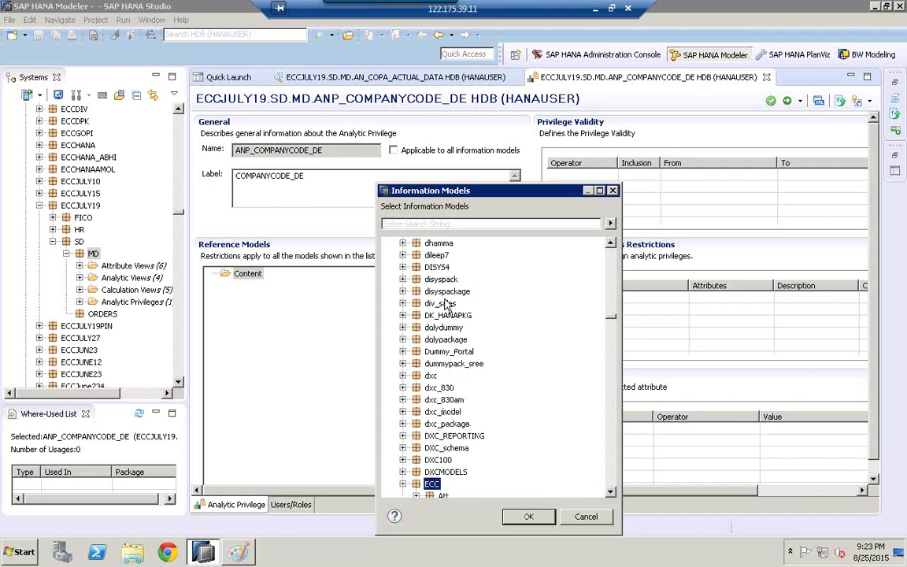
{"action": "scroll", "coordinate": [446, 303], "scroll_direction": "down", "scroll_amount": 7}
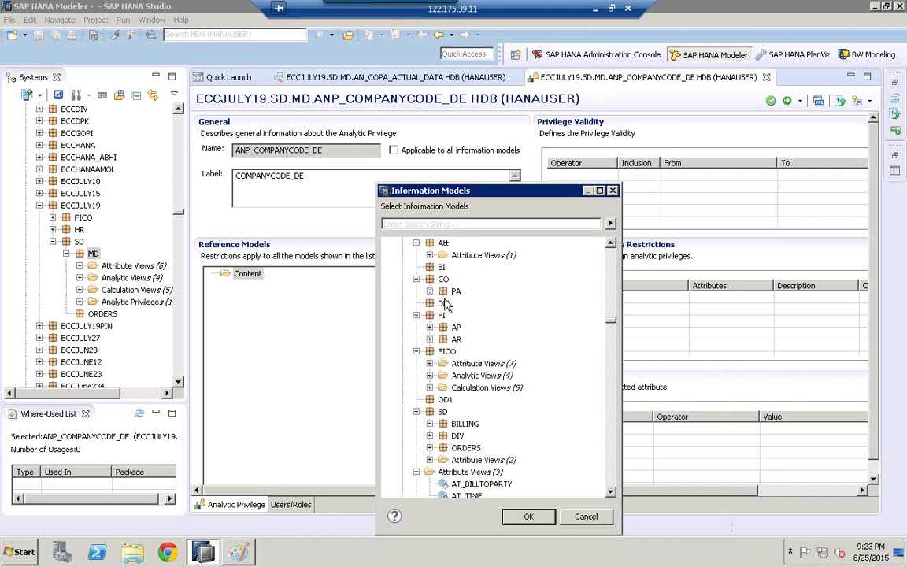
{"action": "scroll", "coordinate": [555, 237], "scroll_direction": "up", "scroll_amount": 20}
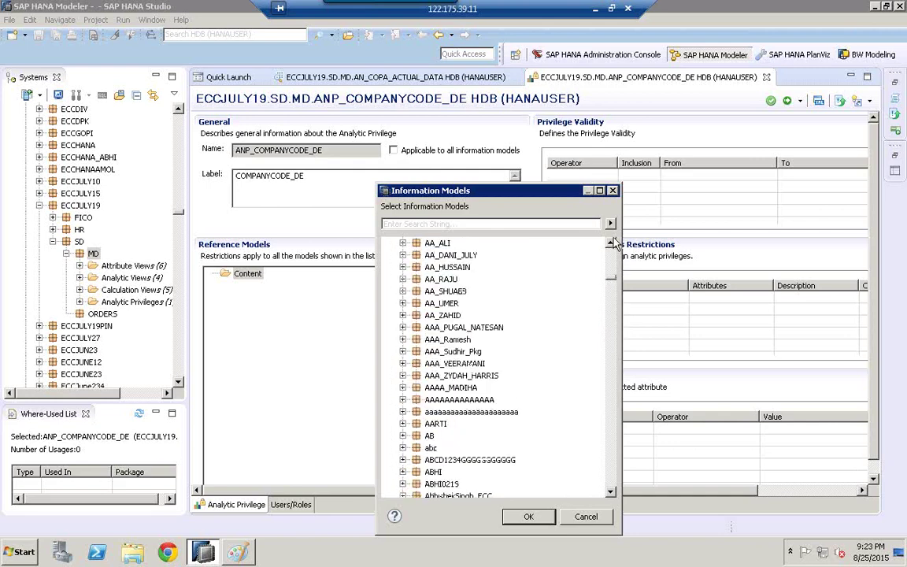
{"action": "left_click", "coordinate": [461, 304]}
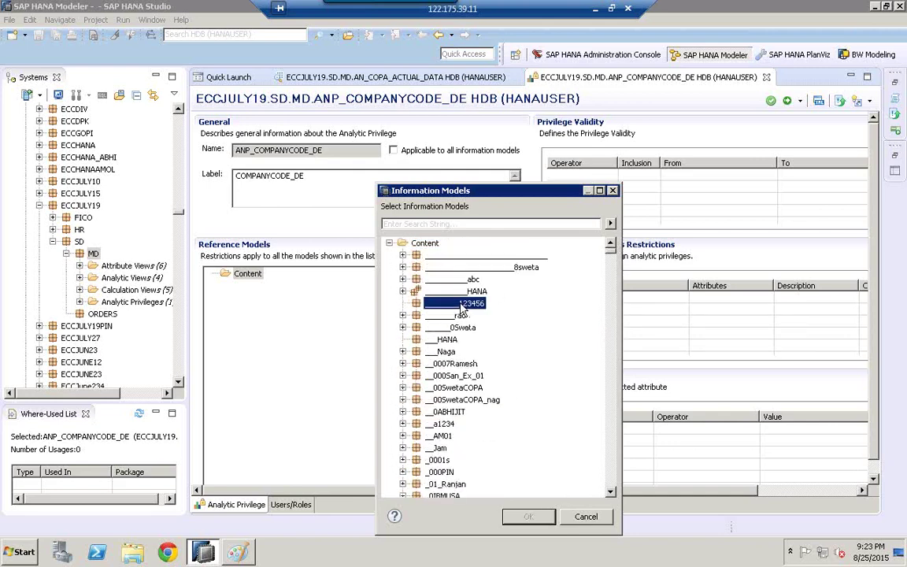
Step: Search the information models for 'ecc', then close the picker without choosing anything
{"action": "left_click", "coordinate": [426, 244]}
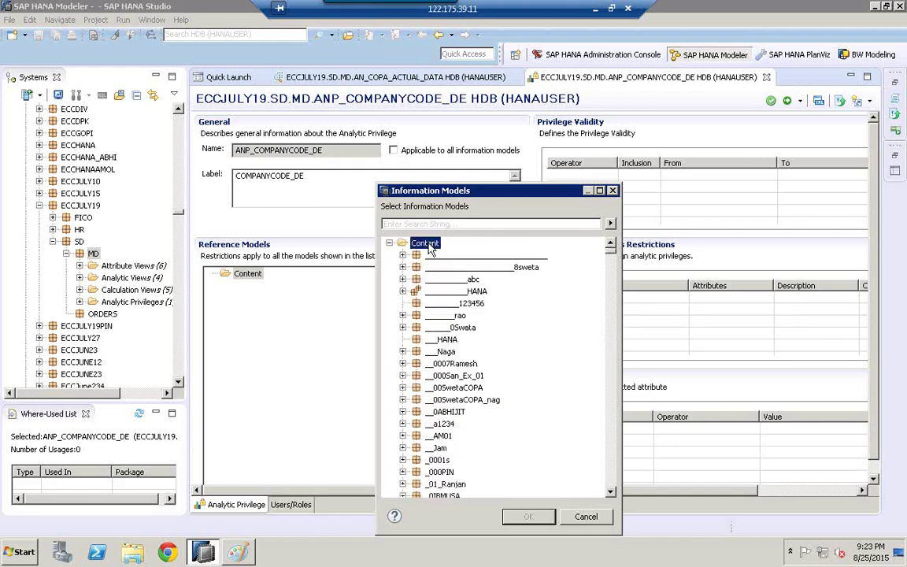
{"action": "type", "text": "ecc"}
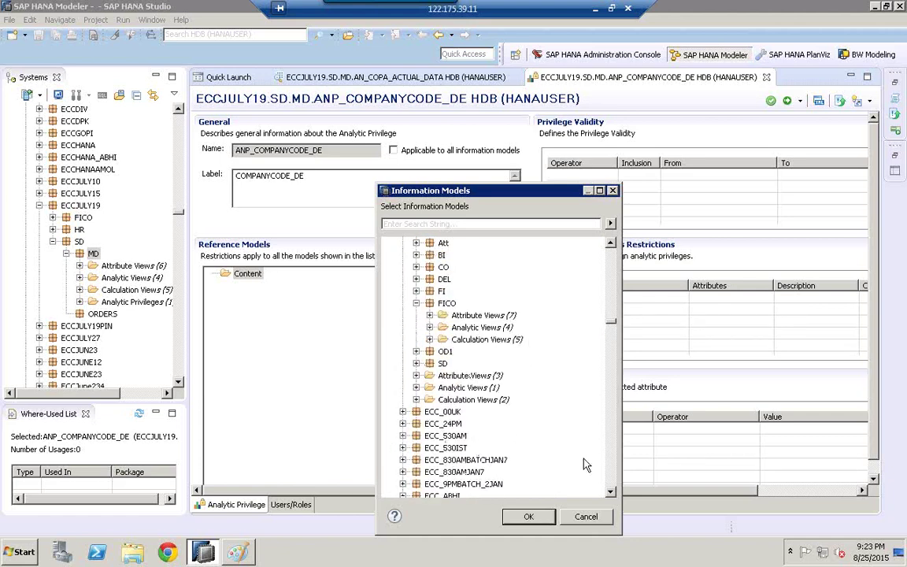
{"action": "left_click", "coordinate": [610, 477]}
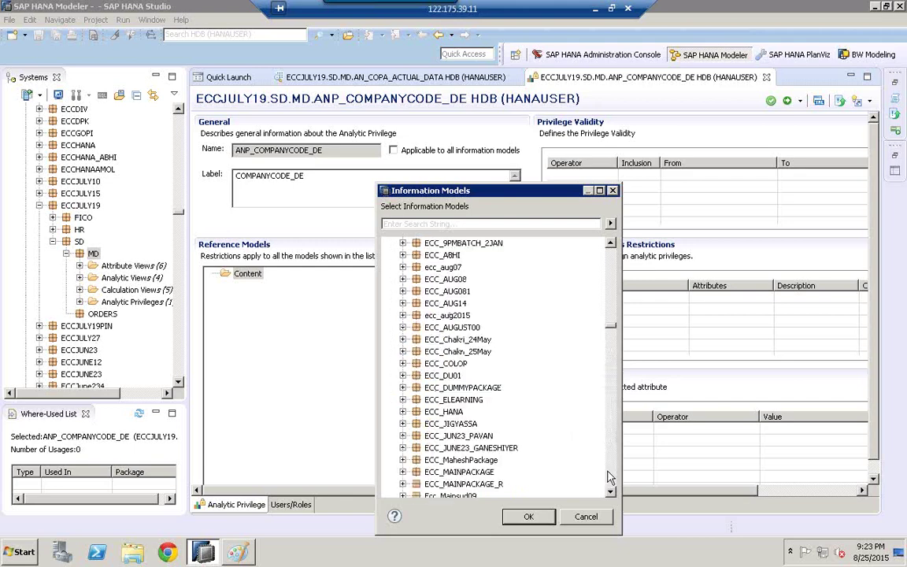
{"action": "left_click", "coordinate": [609, 477]}
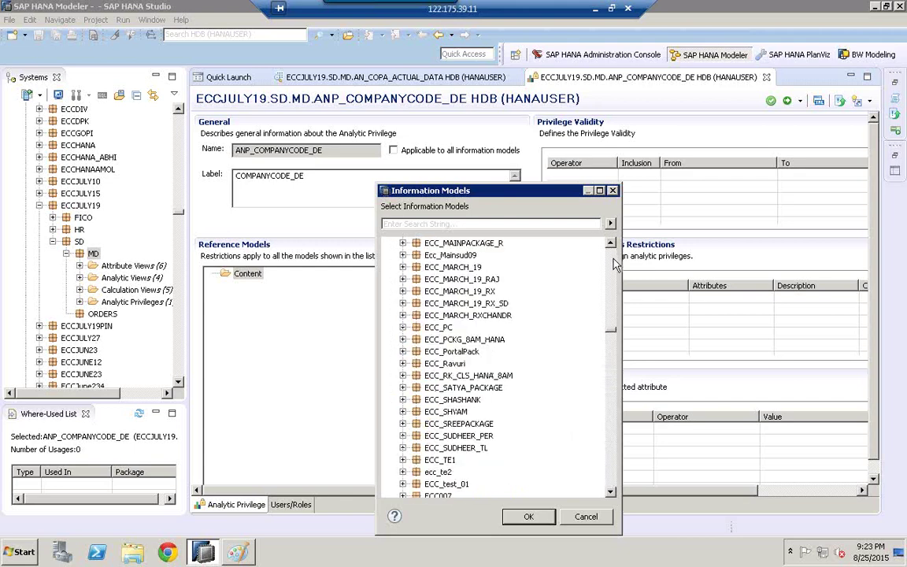
{"action": "scroll", "coordinate": [552, 236], "scroll_direction": "up", "scroll_amount": 7}
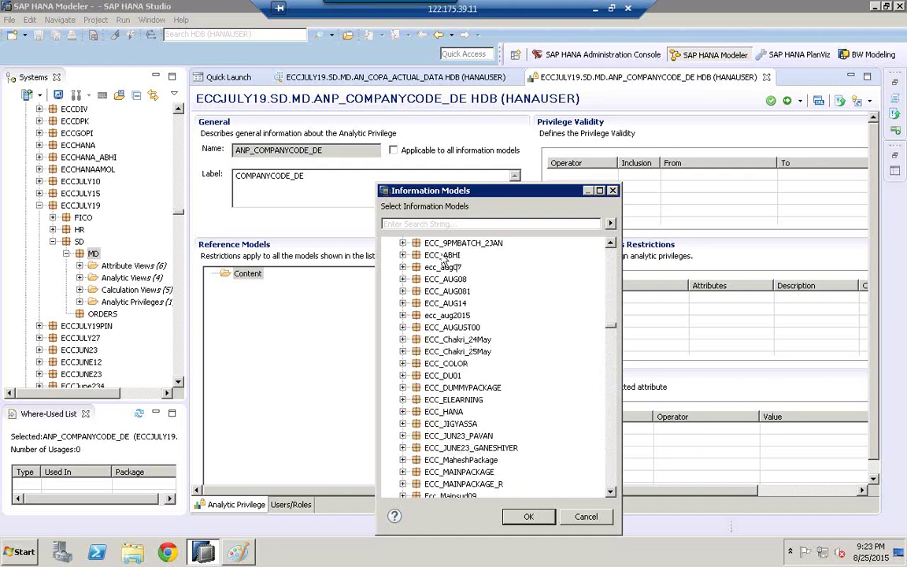
{"action": "left_click", "coordinate": [420, 225]}
{"action": "type", "text": "ECC"}
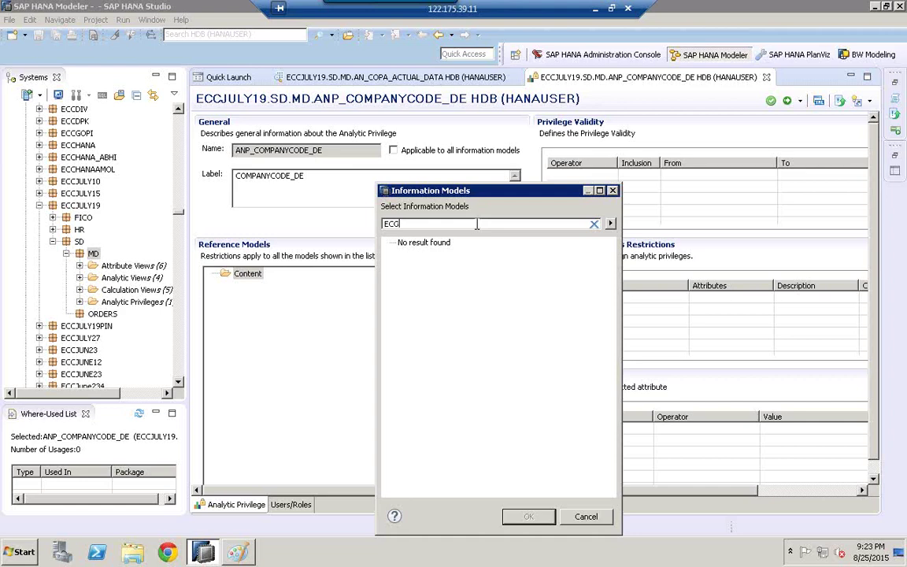
{"action": "left_click", "coordinate": [609, 225]}
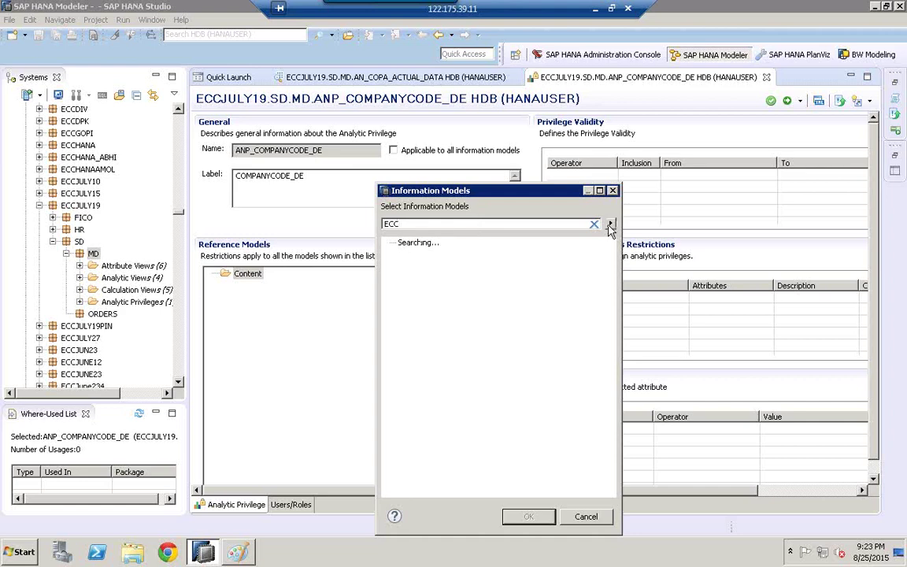
{"action": "left_click", "coordinate": [586, 517]}
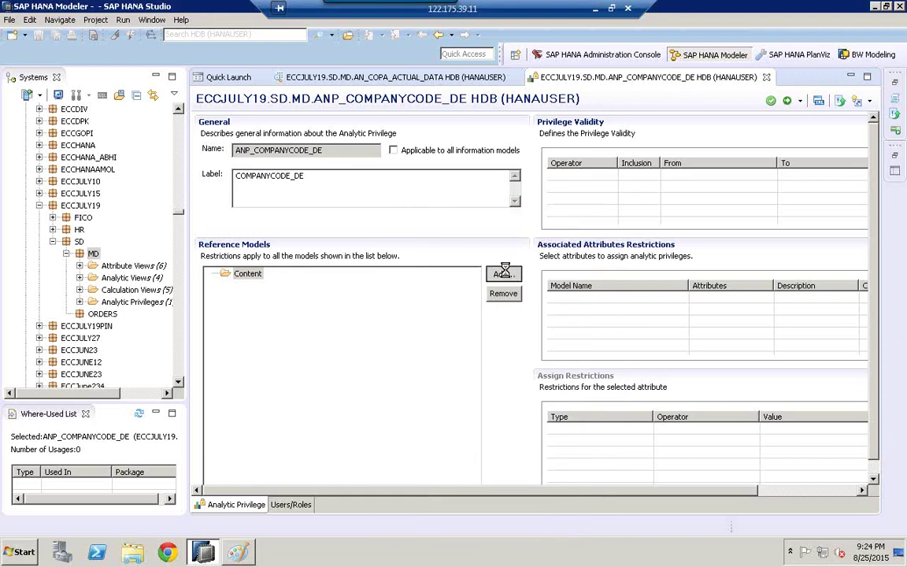
Step: Reopen the information models list and scroll down to the ECCJULY19 package
{"action": "left_click", "coordinate": [502, 274]}
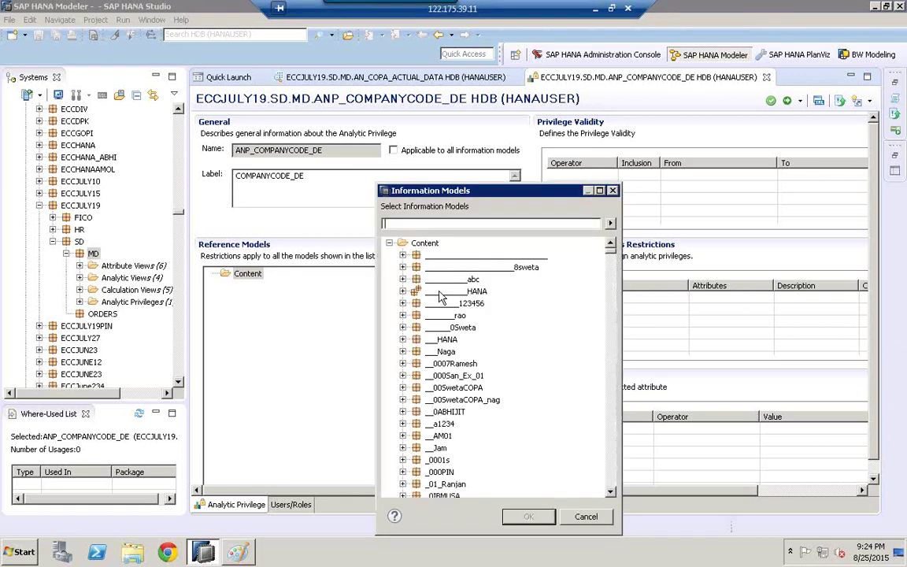
{"action": "left_click", "coordinate": [438, 291]}
{"action": "type", "text": "ecc"}
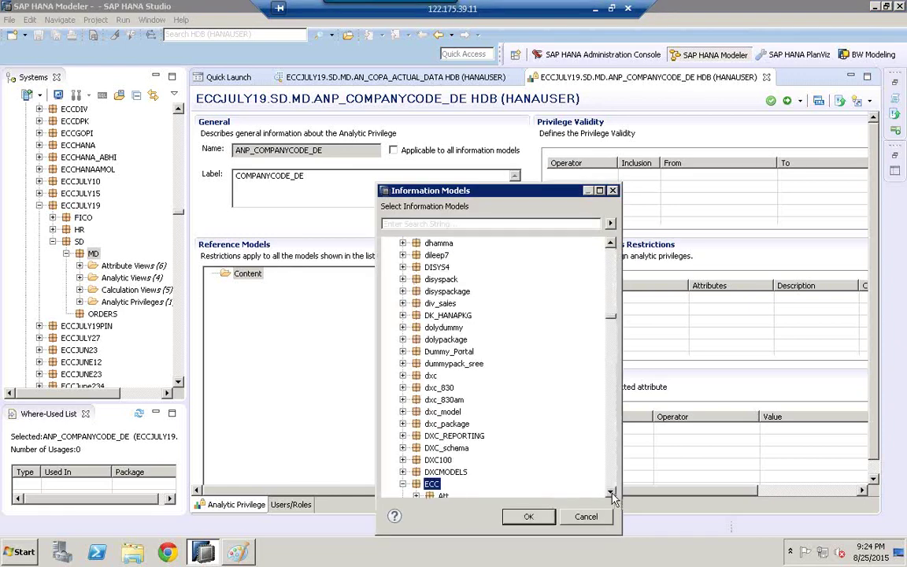
{"action": "key", "text": "Right"}
{"action": "left_click", "coordinate": [612, 492]}
{"action": "left_click", "coordinate": [611, 492]}
{"action": "left_click", "coordinate": [612, 492]}
{"action": "left_click", "coordinate": [612, 492]}
{"action": "left_click", "coordinate": [612, 492]}
{"action": "scroll", "coordinate": [612, 495], "scroll_direction": "down", "scroll_amount": 9}
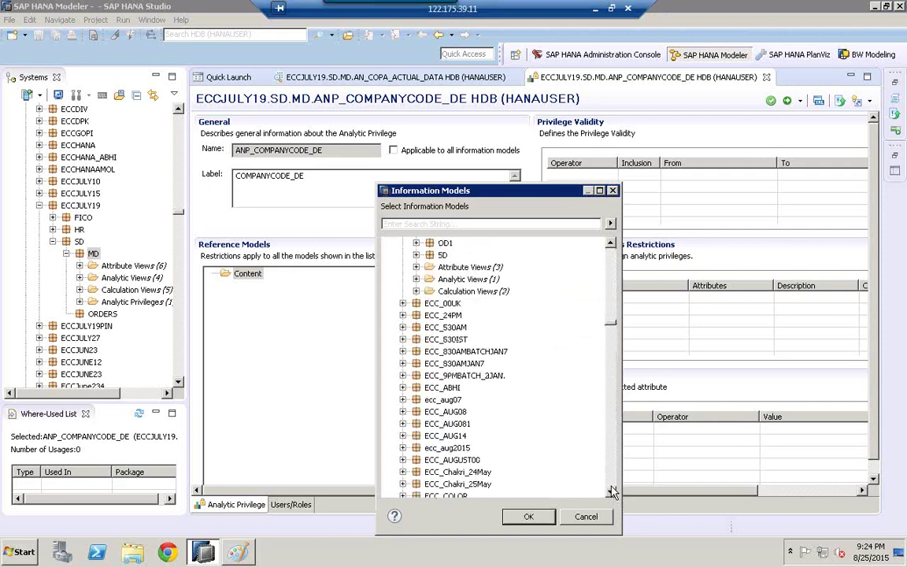
{"action": "left_click", "coordinate": [612, 486]}
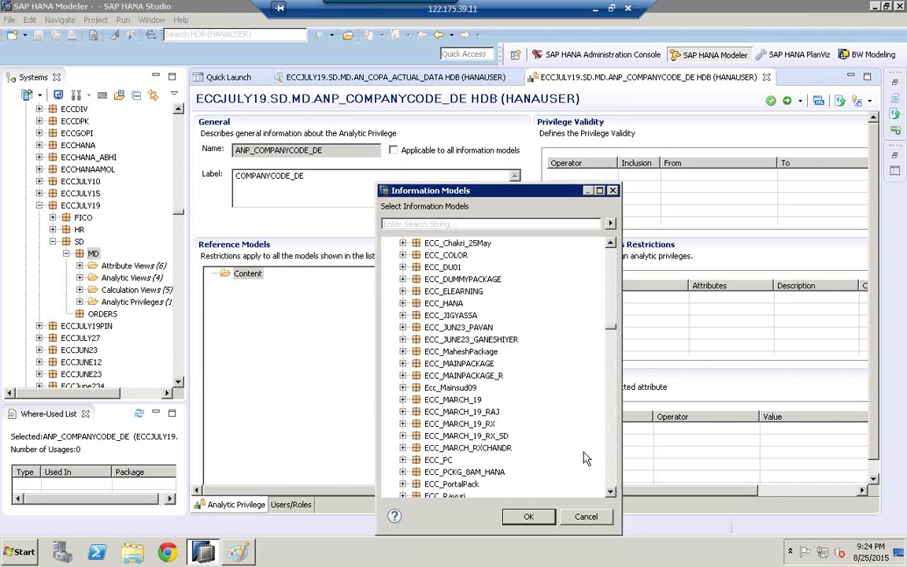
{"action": "left_click", "coordinate": [613, 476]}
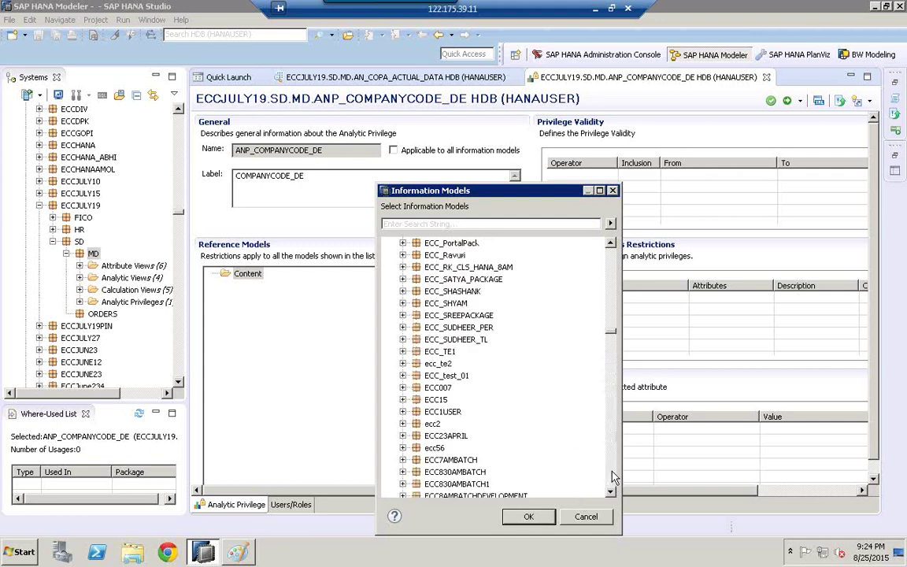
{"action": "left_click", "coordinate": [614, 475]}
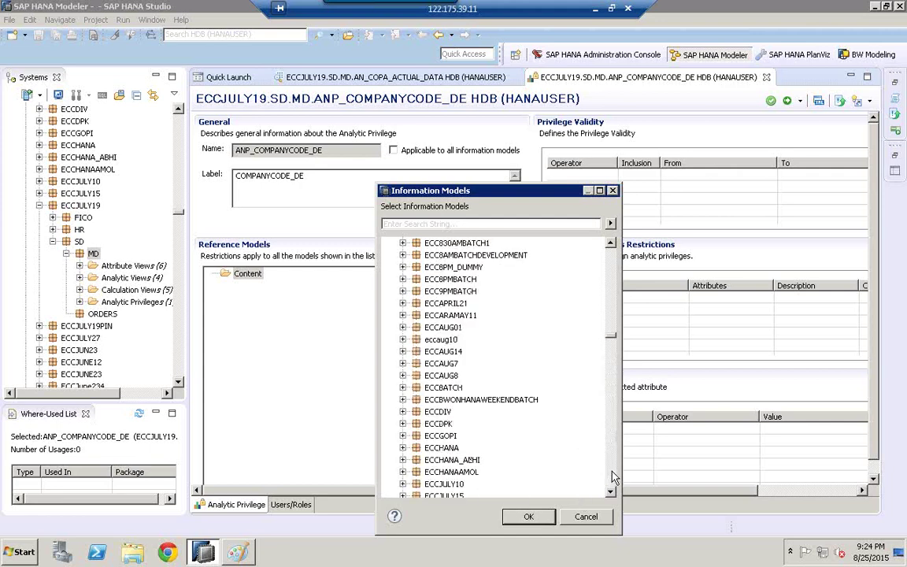
{"action": "left_click", "coordinate": [613, 476]}
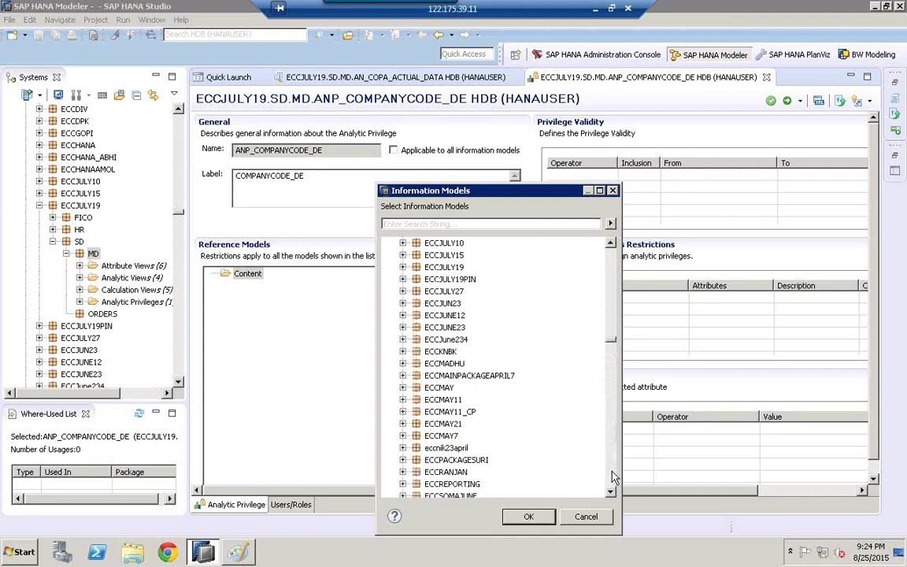
Step: Add analytic view AN_COPA_ACTUAL_DATA from ECCJULY19 > SD > MD as the reference model
{"action": "left_click", "coordinate": [437, 268]}
{"action": "left_click", "coordinate": [402, 268]}
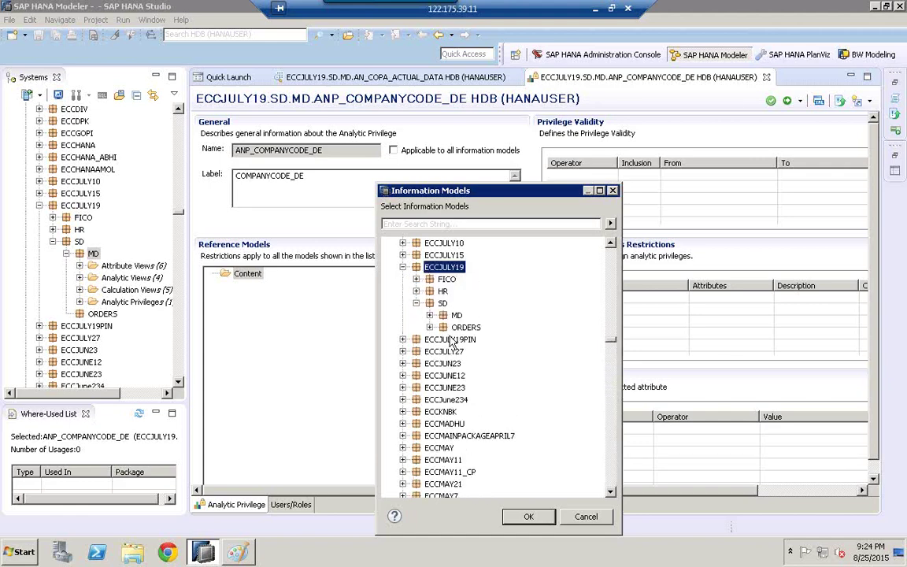
{"action": "left_click", "coordinate": [429, 315]}
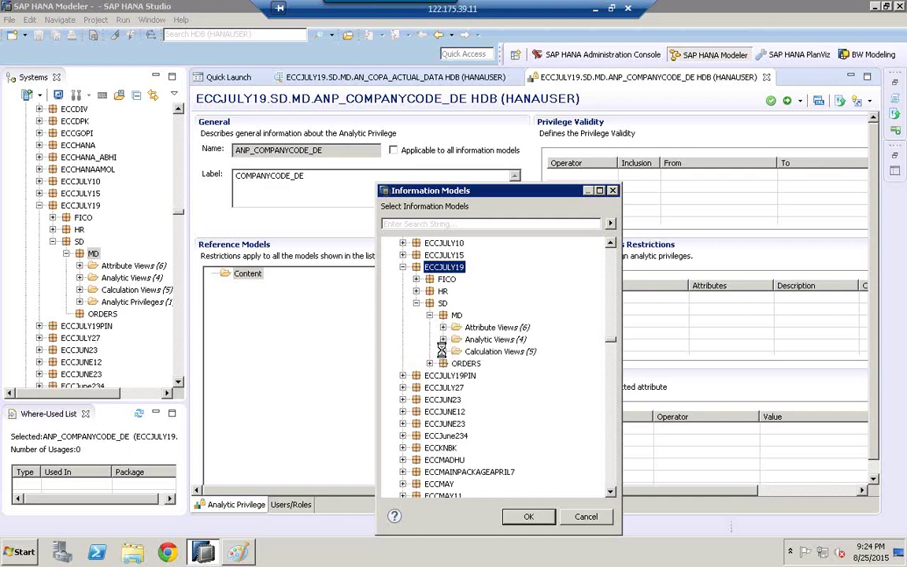
{"action": "left_click", "coordinate": [444, 352]}
{"action": "left_click", "coordinate": [444, 339]}
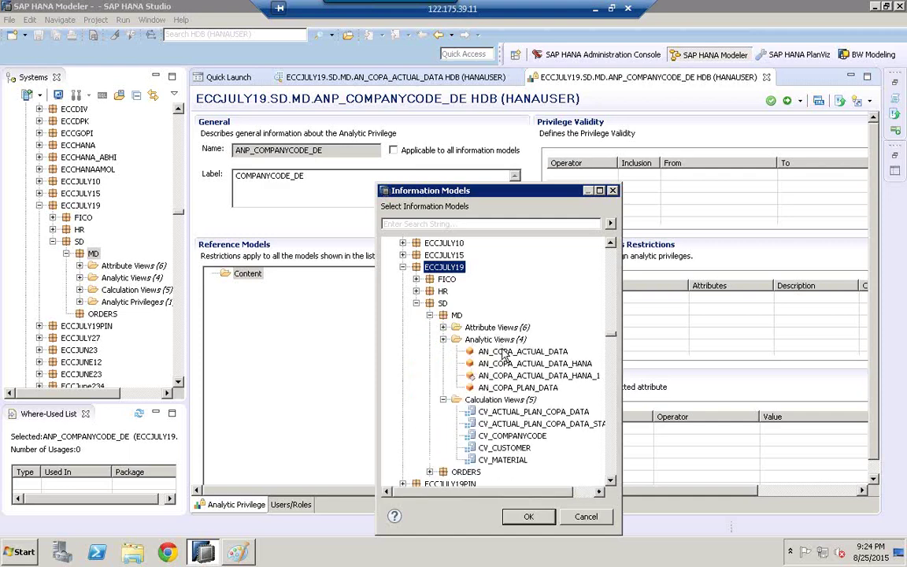
{"action": "left_click", "coordinate": [500, 351]}
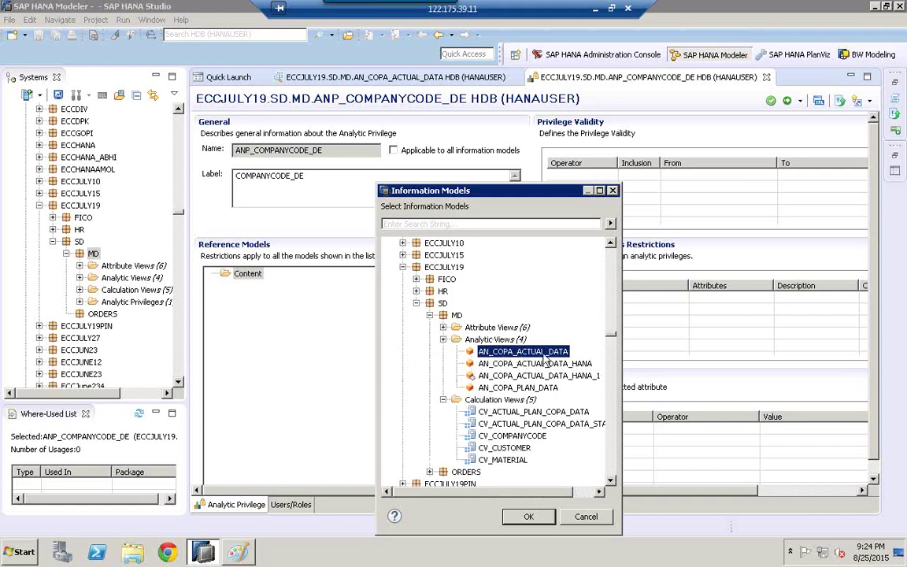
{"action": "left_click", "coordinate": [529, 516]}
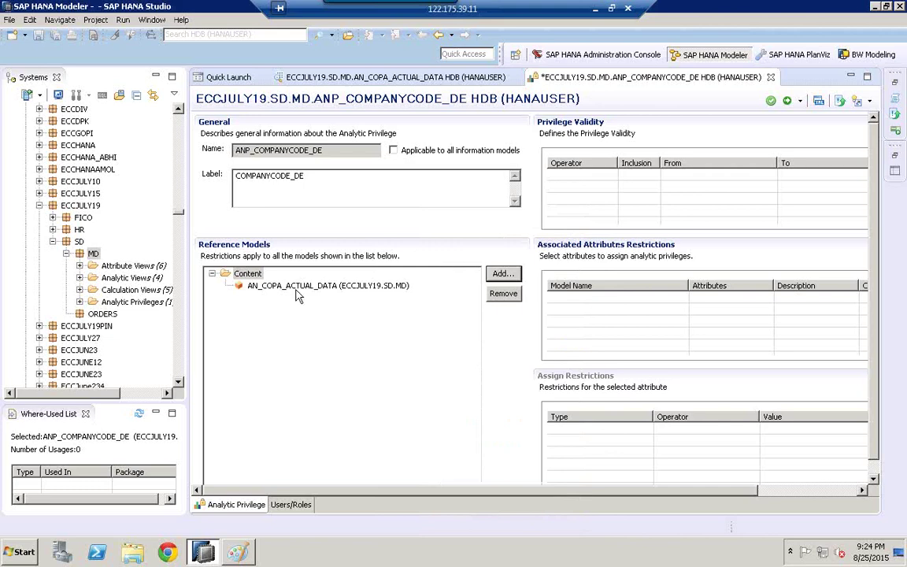
Step: Select the AN_COPA_ACTUAL_DATA reference model, then bring the Paint diagram forward
{"action": "left_click", "coordinate": [278, 289]}
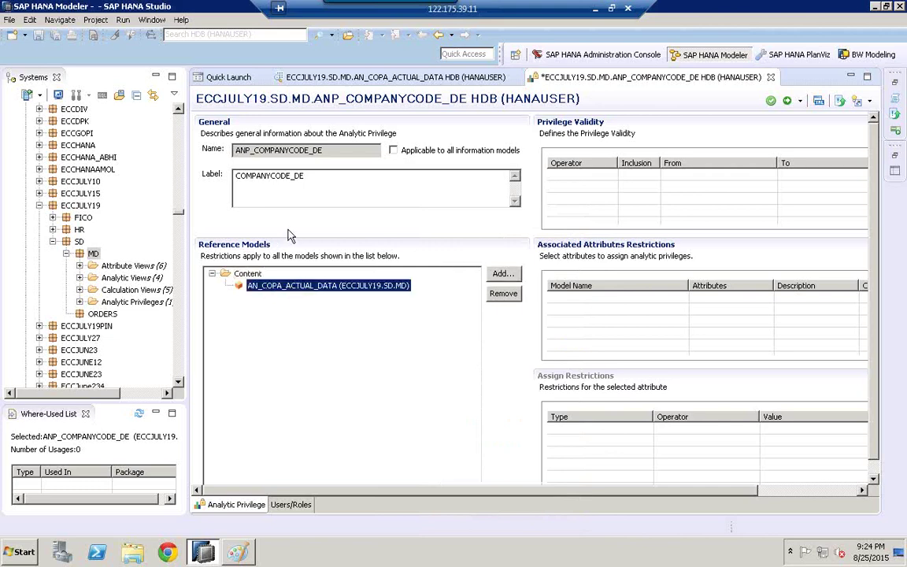
{"action": "left_click", "coordinate": [236, 149]}
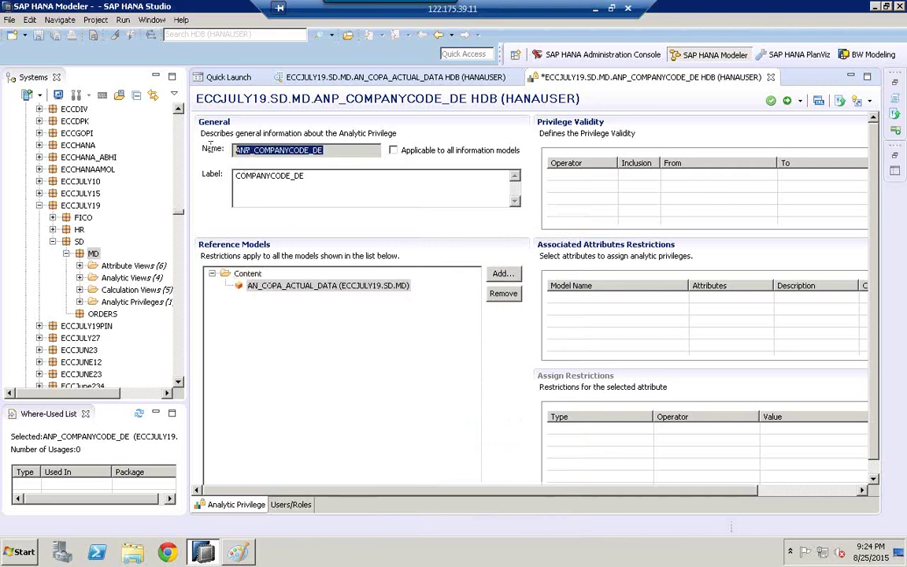
{"action": "left_click", "coordinate": [366, 288]}
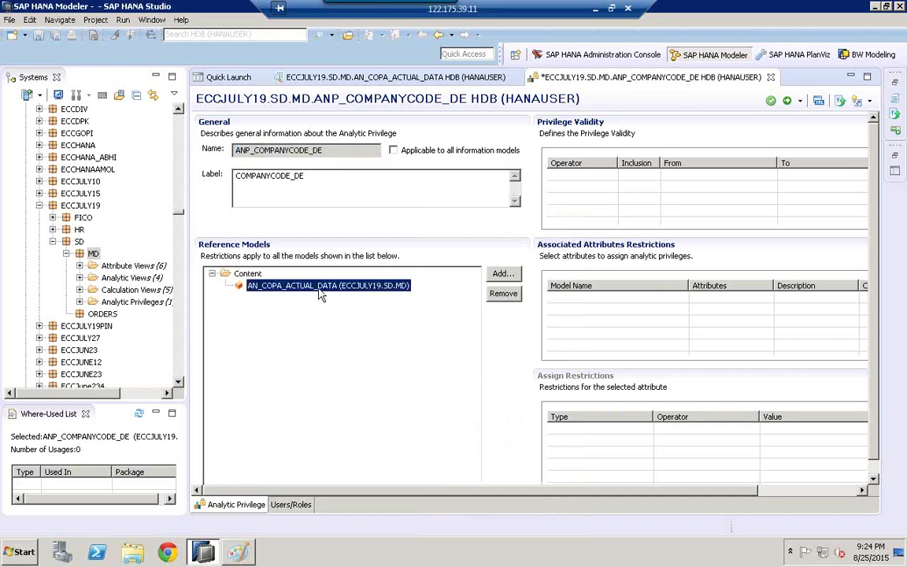
{"action": "left_click", "coordinate": [239, 555]}
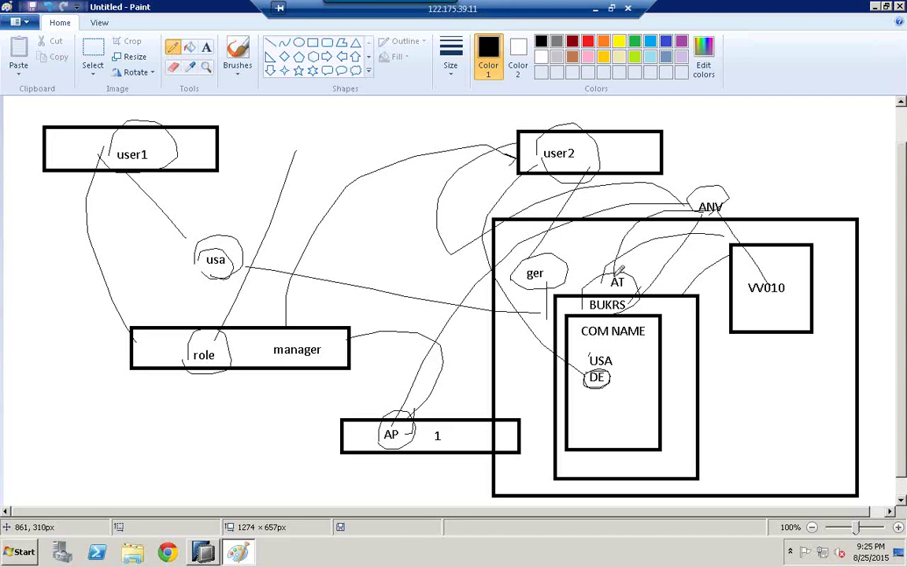
Step: Draw a freehand curve linking AT to BUKRS in Paint, then return to SAP HANA Studio
{"action": "mouse_move", "coordinate": [620, 268]}
{"action": "left_mouse_down"}
{"action": "mouse_move", "coordinate": [598, 275]}
{"action": "mouse_move", "coordinate": [589, 299]}
{"action": "left_mouse_up"}
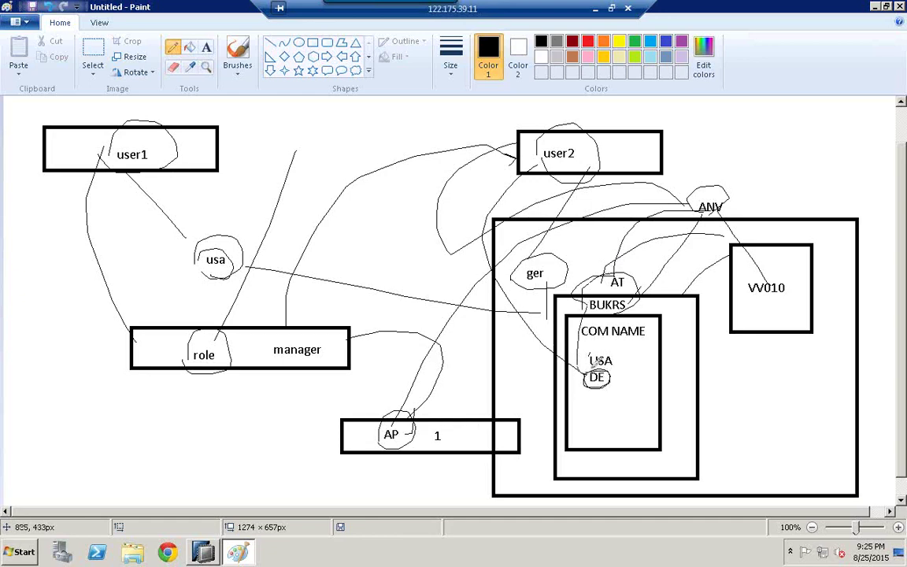
{"action": "left_click", "coordinate": [203, 554]}
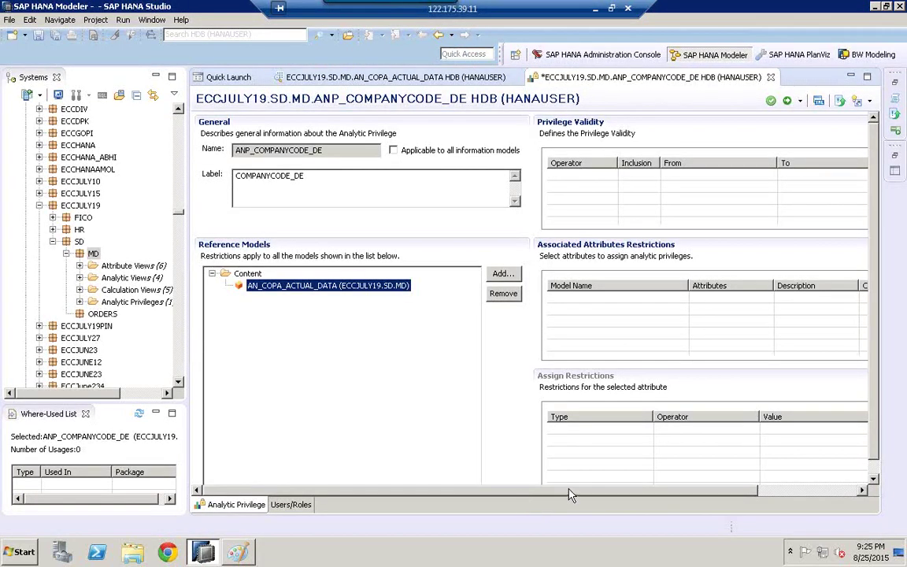
Step: Open AN_COPA_ACTUAL_DATA's attribute picker, close it unused, and reselect that reference model
{"action": "left_click_drag", "start_coordinate": [590, 491], "coordinate": [743, 492]}
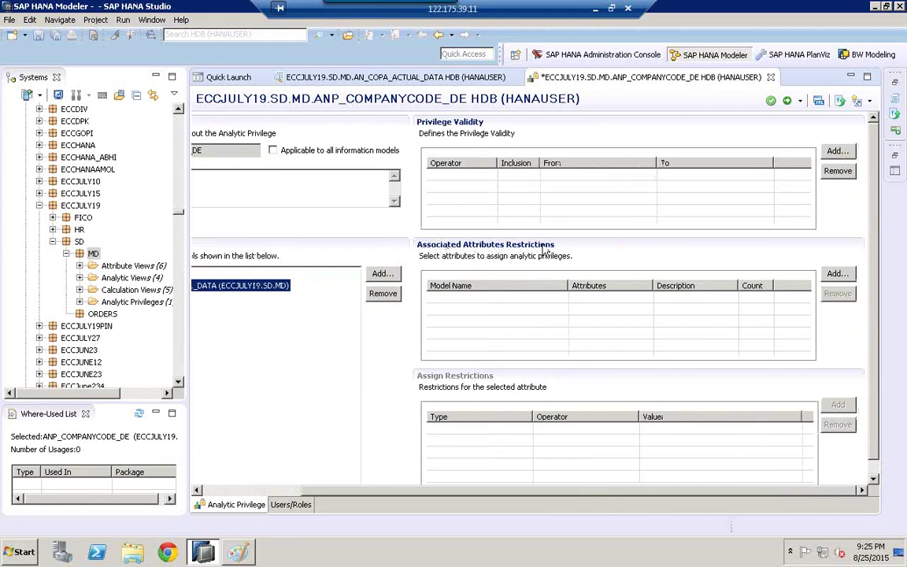
{"action": "left_click", "coordinate": [839, 275]}
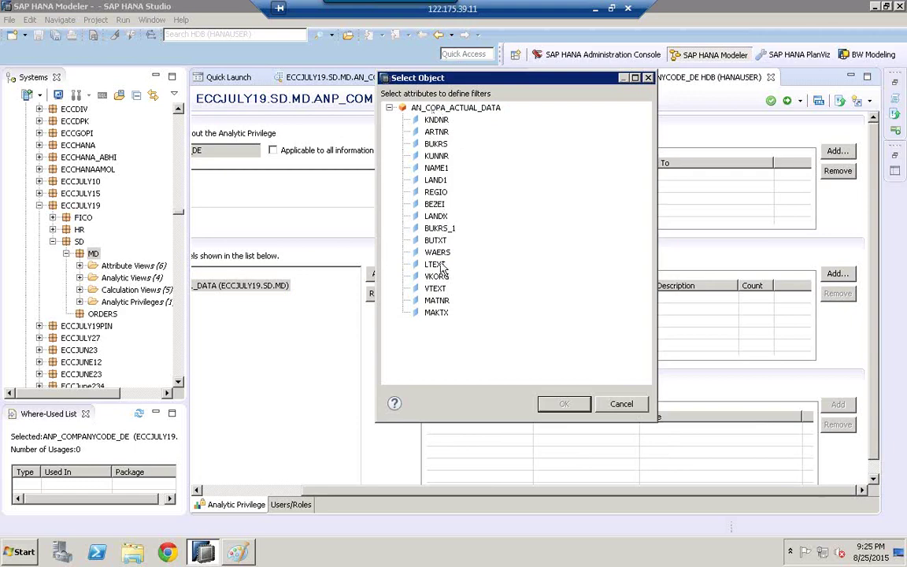
{"action": "left_click", "coordinate": [630, 404]}
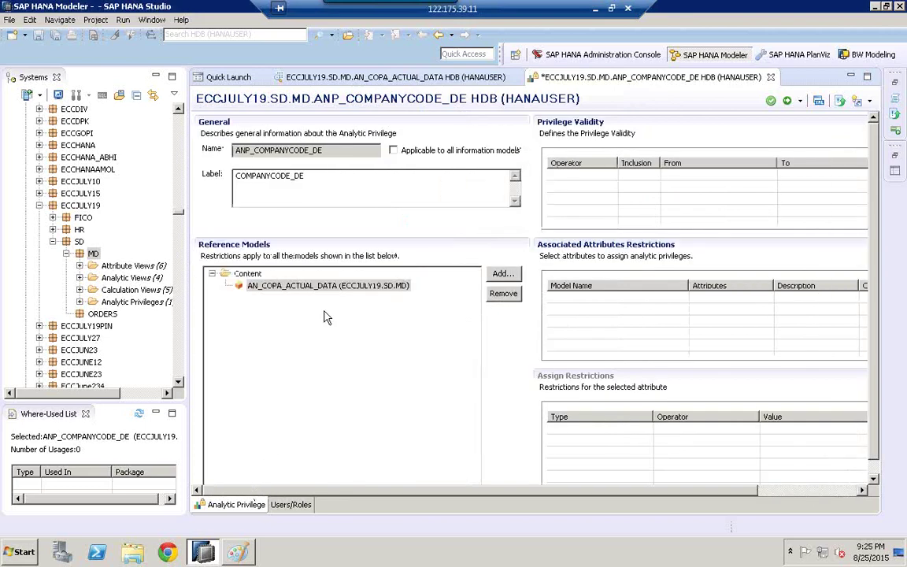
{"action": "left_click", "coordinate": [331, 286]}
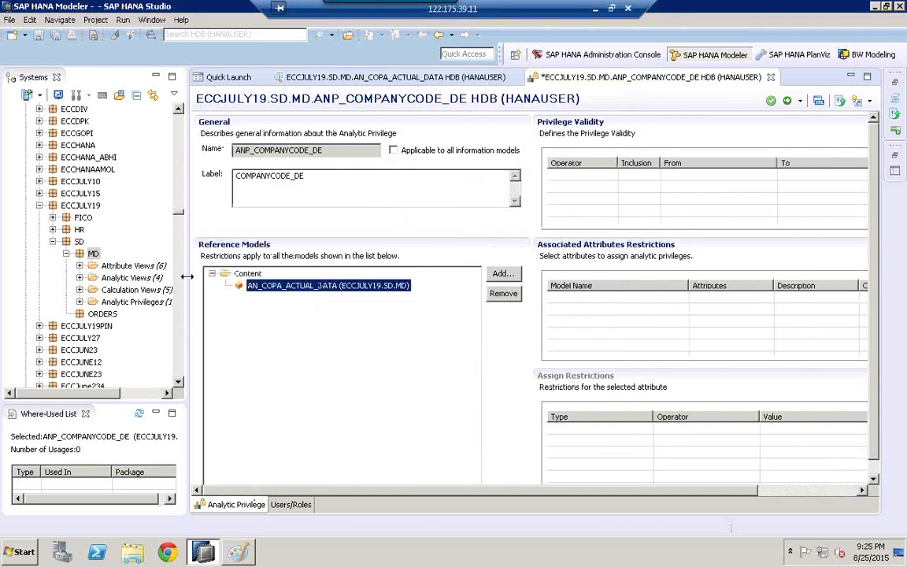
Step: Open and redeploy the AN_COPA_ACTUAL_DATA_HANA analytic view in package MD
{"action": "left_click", "coordinate": [80, 278]}
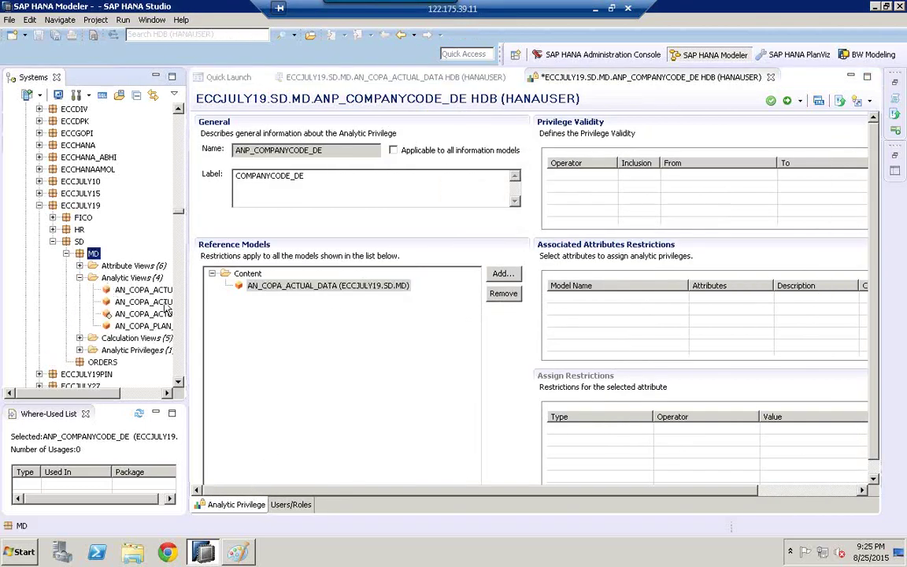
{"action": "left_click_drag", "start_coordinate": [187, 314], "coordinate": [310, 292]}
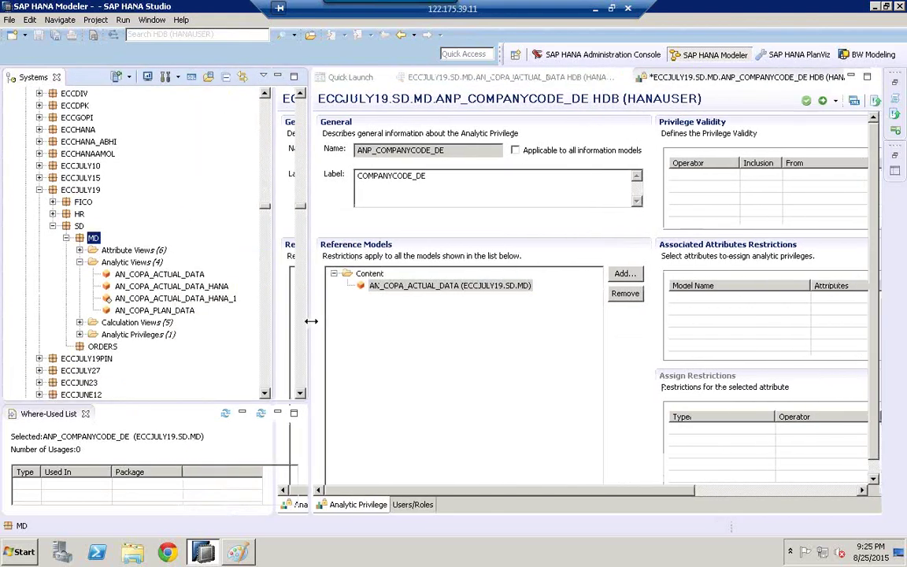
{"action": "left_click", "coordinate": [187, 288]}
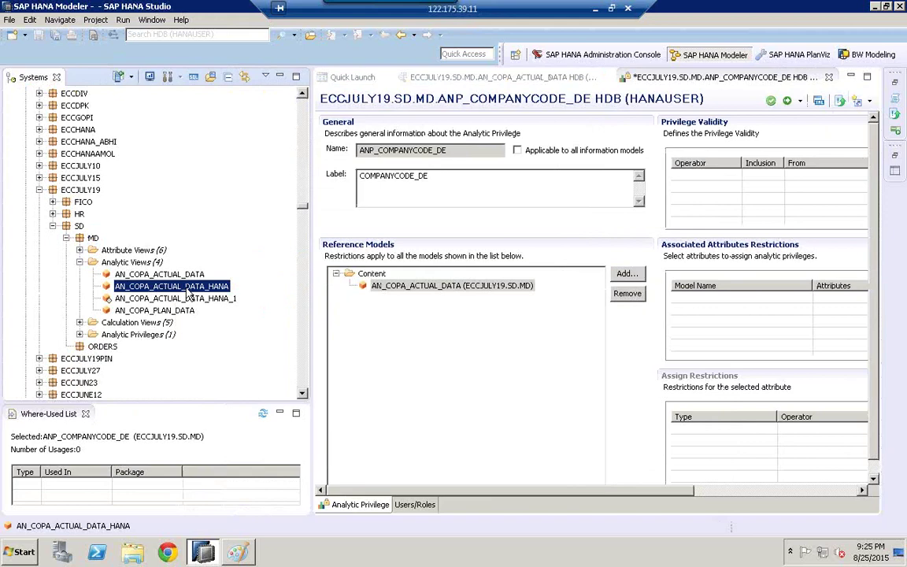
{"action": "double_click", "coordinate": [188, 289]}
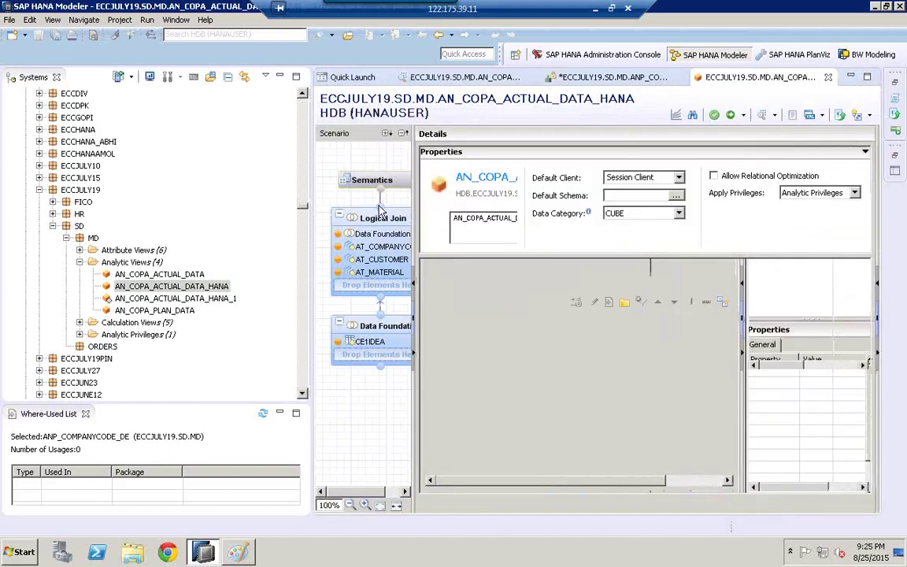
{"action": "right_click", "coordinate": [203, 289]}
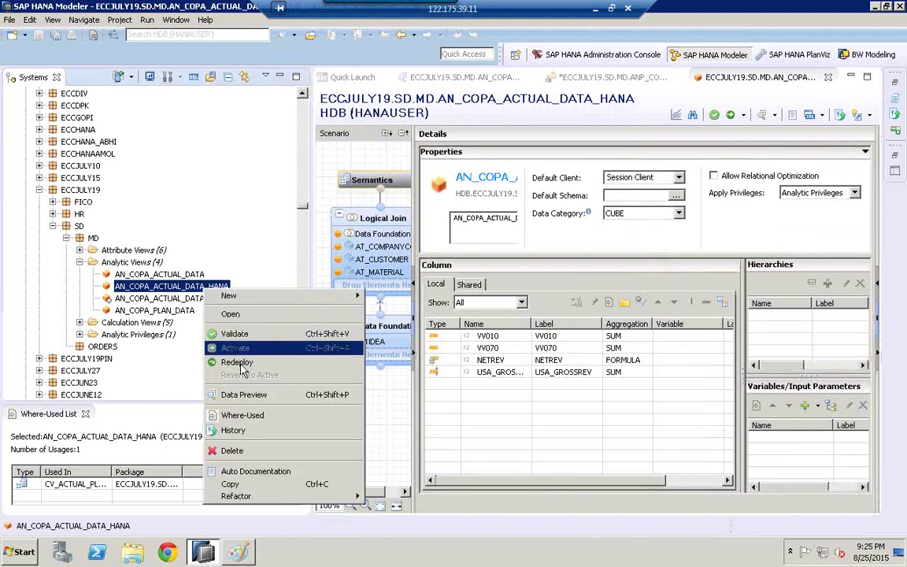
{"action": "left_click", "coordinate": [222, 361]}
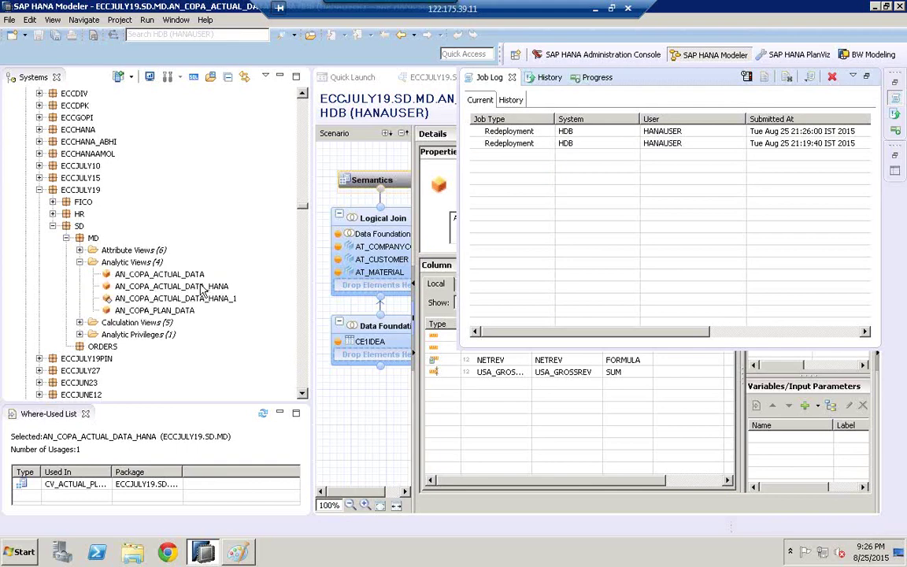
{"action": "left_click", "coordinate": [583, 93]}
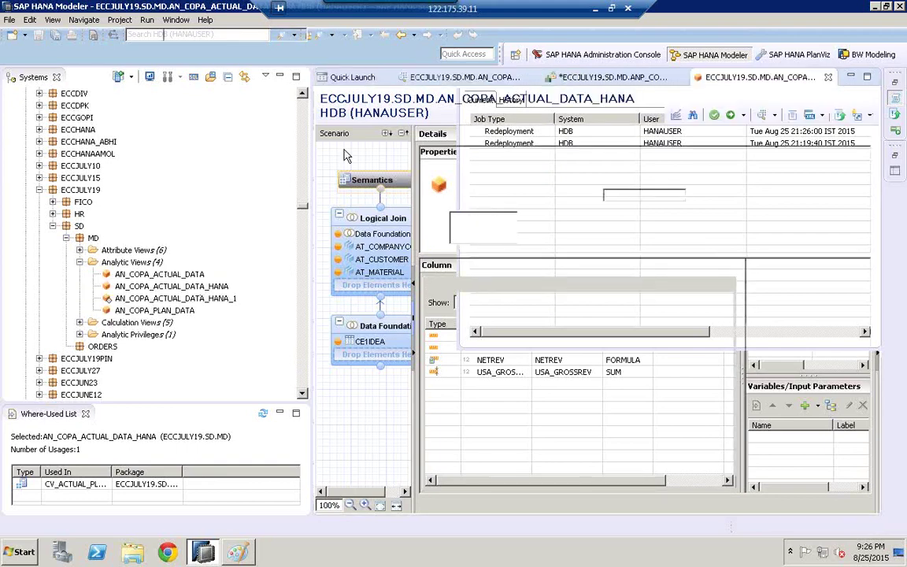
{"action": "left_click", "coordinate": [602, 77]}
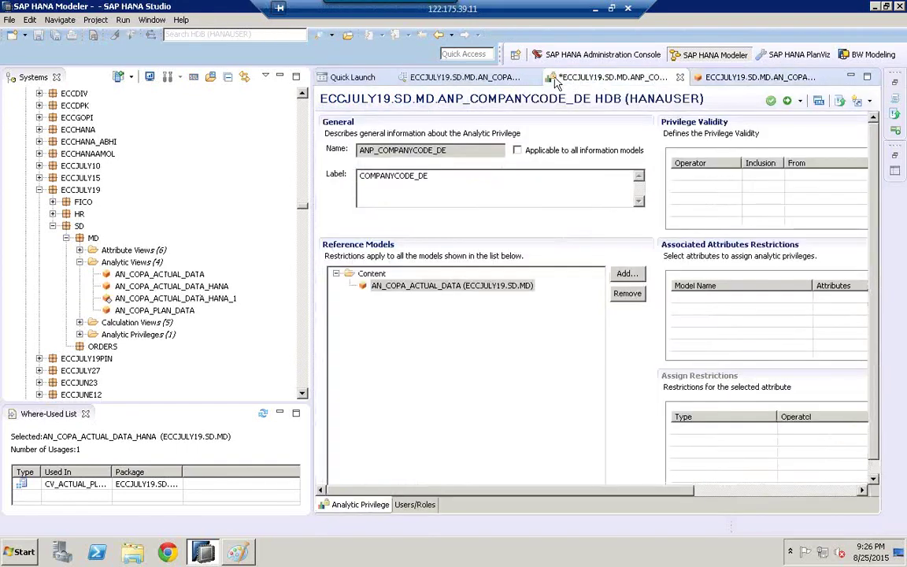
Step: Remove AN_COPA_ACTUAL_DATA from the privilege's reference models, confirming the deletion
{"action": "left_click", "coordinate": [449, 286]}
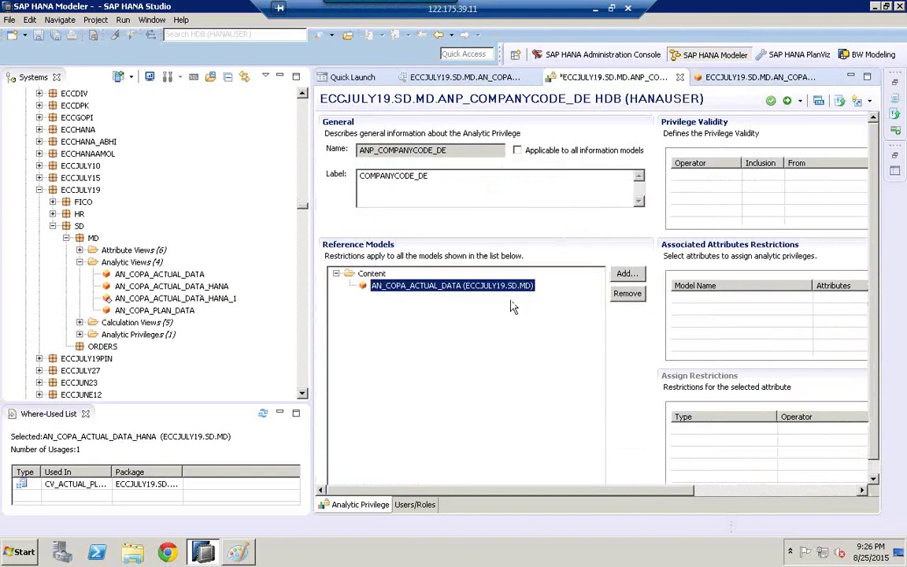
{"action": "left_click", "coordinate": [635, 298]}
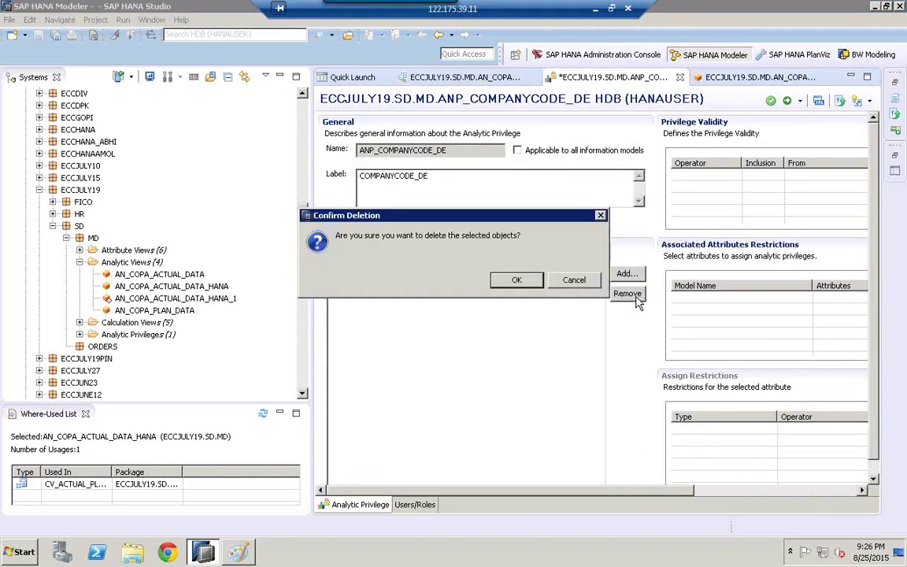
{"action": "left_click", "coordinate": [525, 279]}
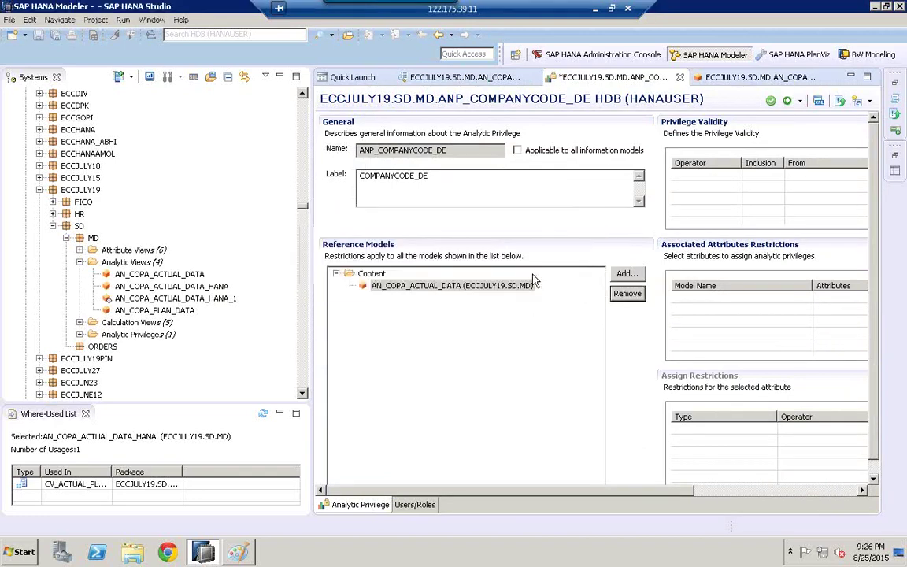
{"action": "left_click", "coordinate": [627, 274]}
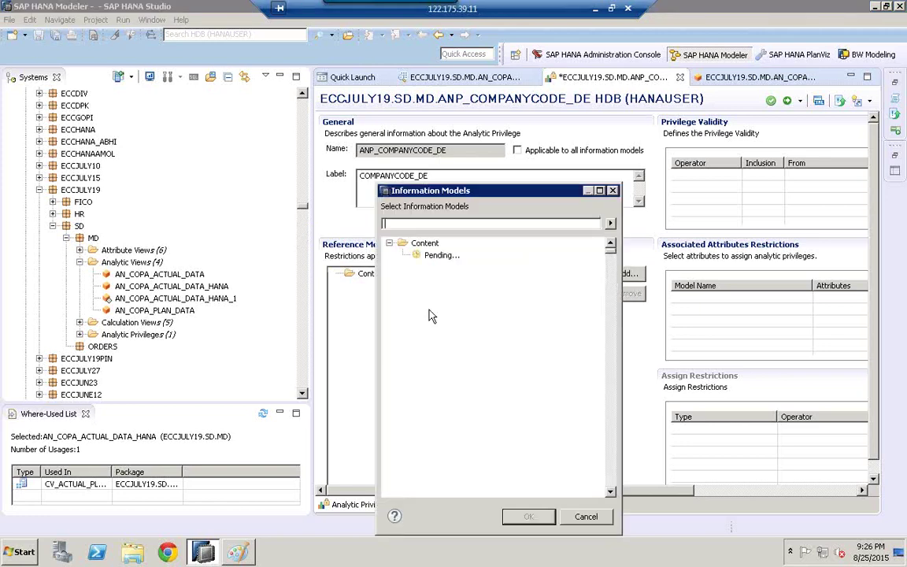
Step: Add AN_COPA_ACTUAL_DATA_HANA from ECCJULY19 > SD > MD > Analytic Views as the reference model
{"action": "left_click", "coordinate": [418, 341]}
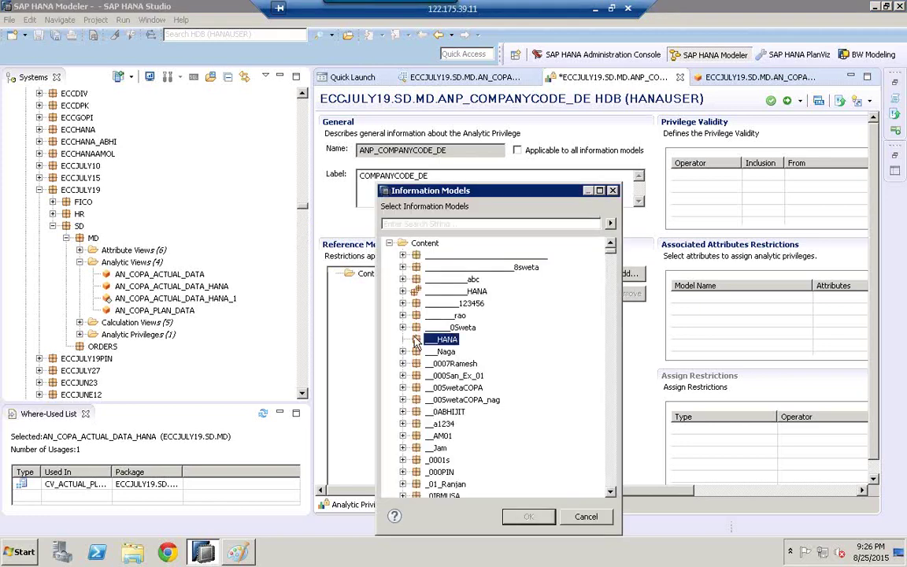
{"action": "type", "text": "eccjuly1"}
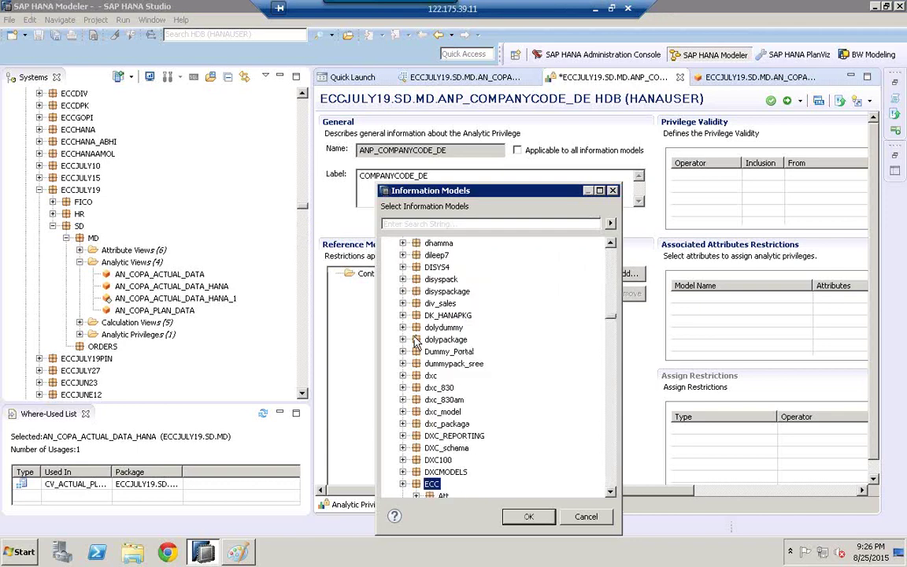
{"action": "left_click", "coordinate": [612, 493]}
{"action": "scroll", "coordinate": [432, 347], "scroll_direction": "down", "scroll_amount": 3}
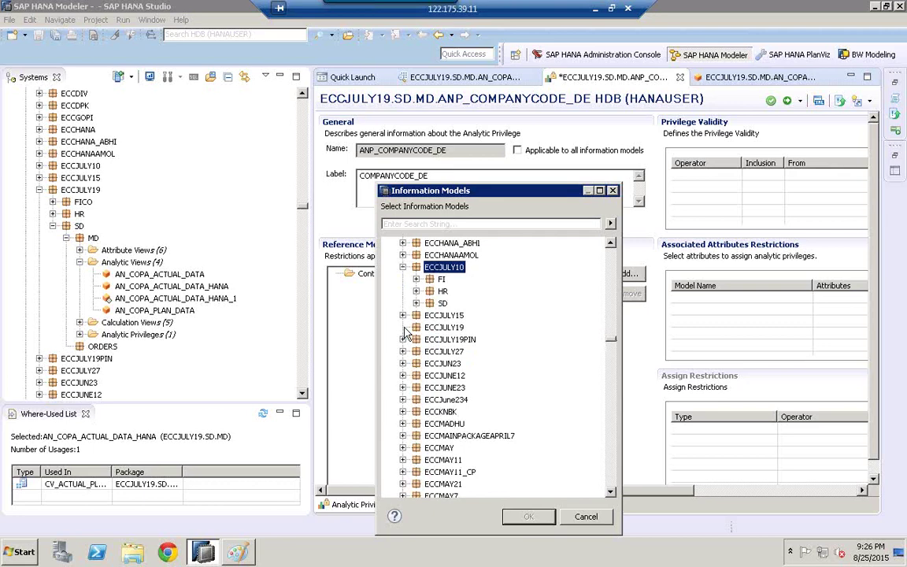
{"action": "double_click", "coordinate": [441, 327]}
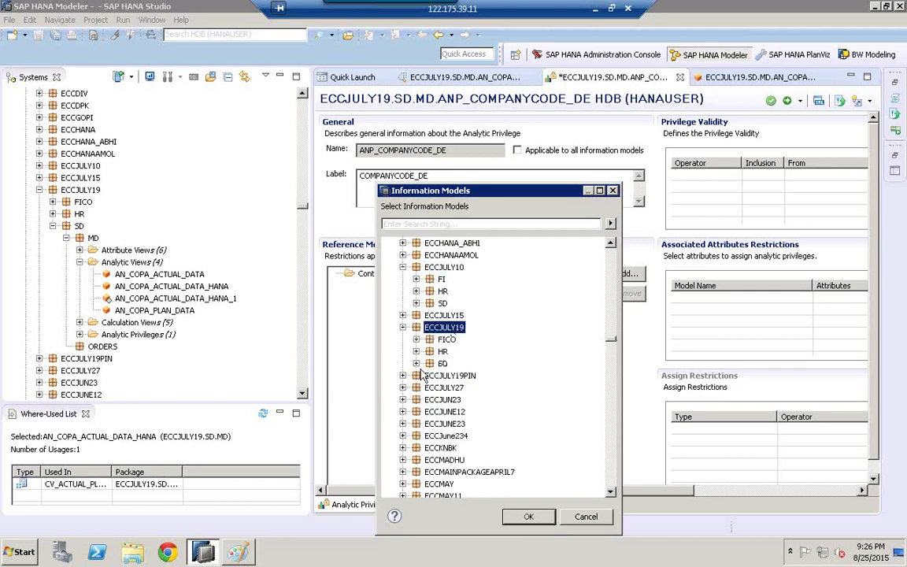
{"action": "left_click", "coordinate": [416, 363]}
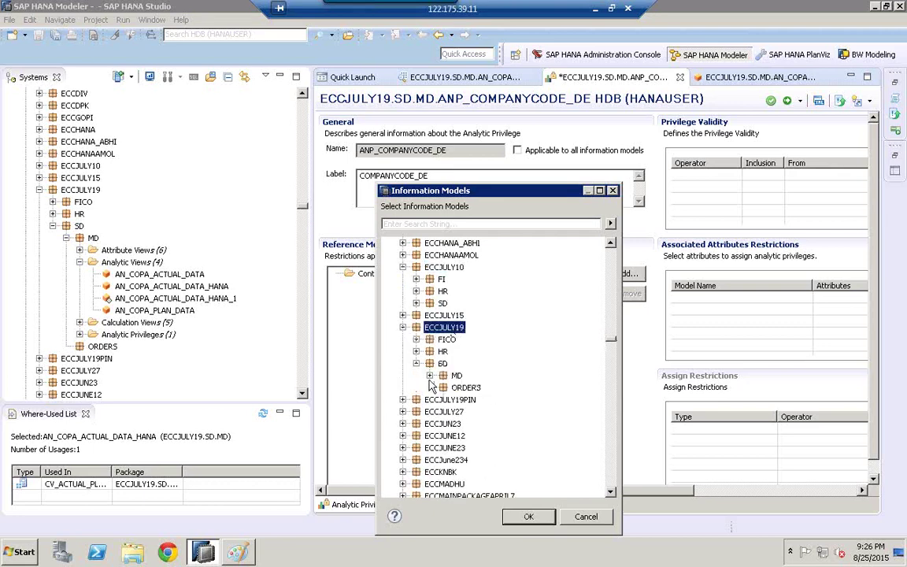
{"action": "left_click", "coordinate": [429, 376]}
{"action": "left_click", "coordinate": [444, 400]}
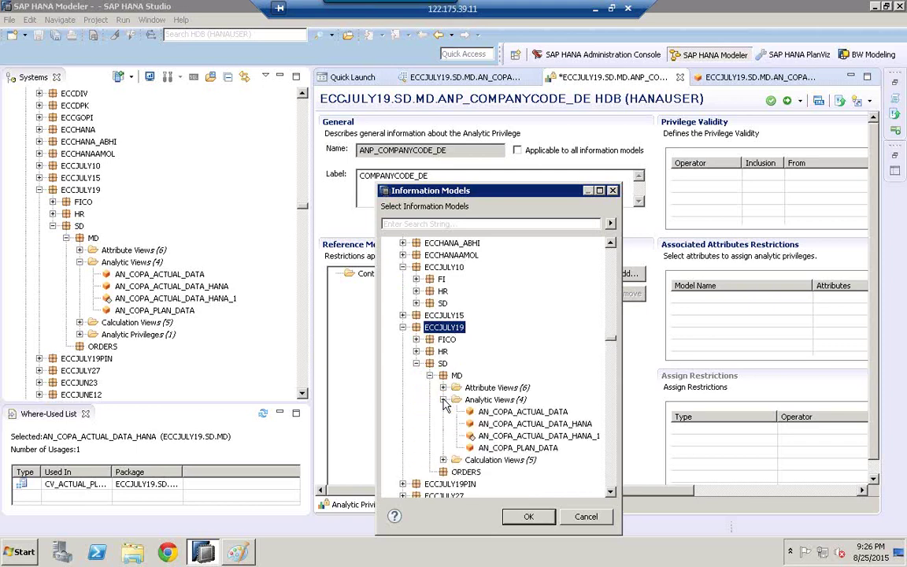
{"action": "left_click", "coordinate": [513, 424]}
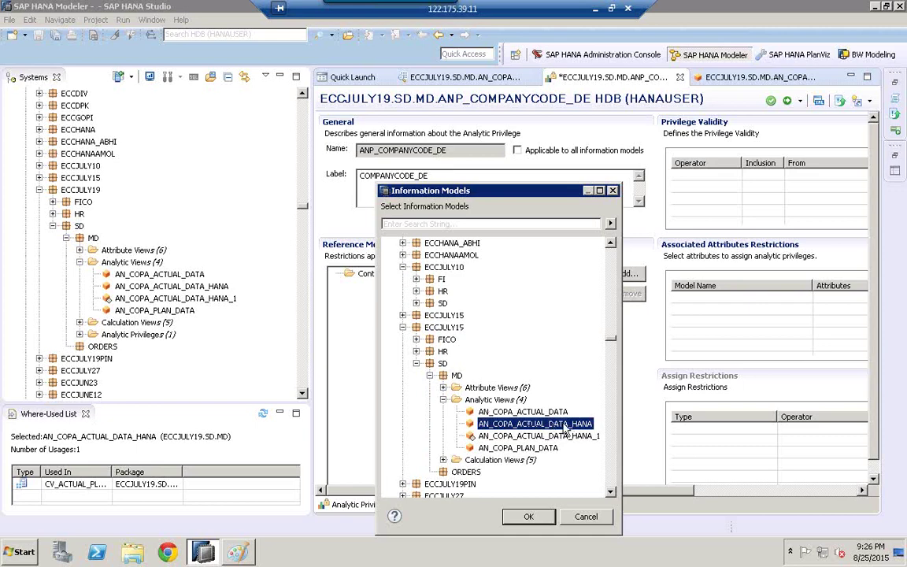
{"action": "left_click", "coordinate": [529, 516]}
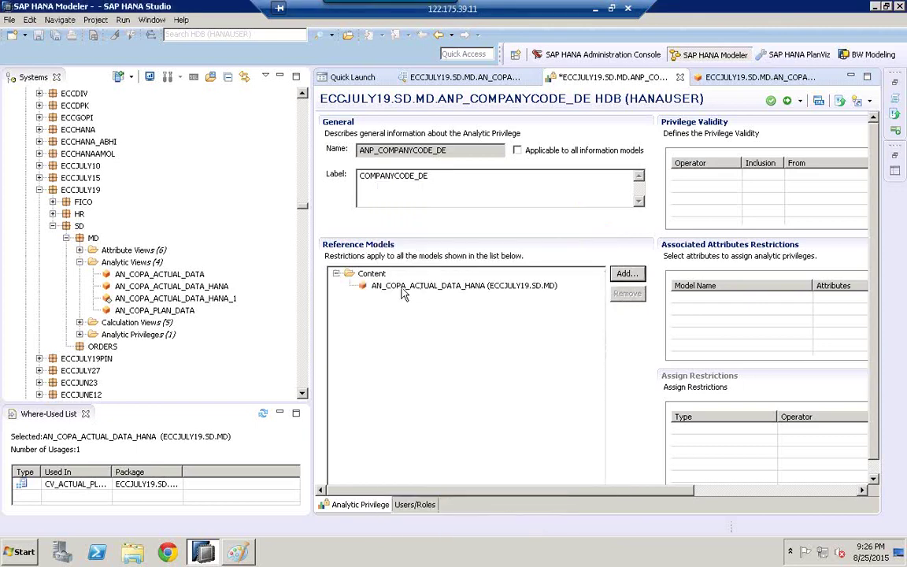
{"action": "left_click", "coordinate": [391, 288]}
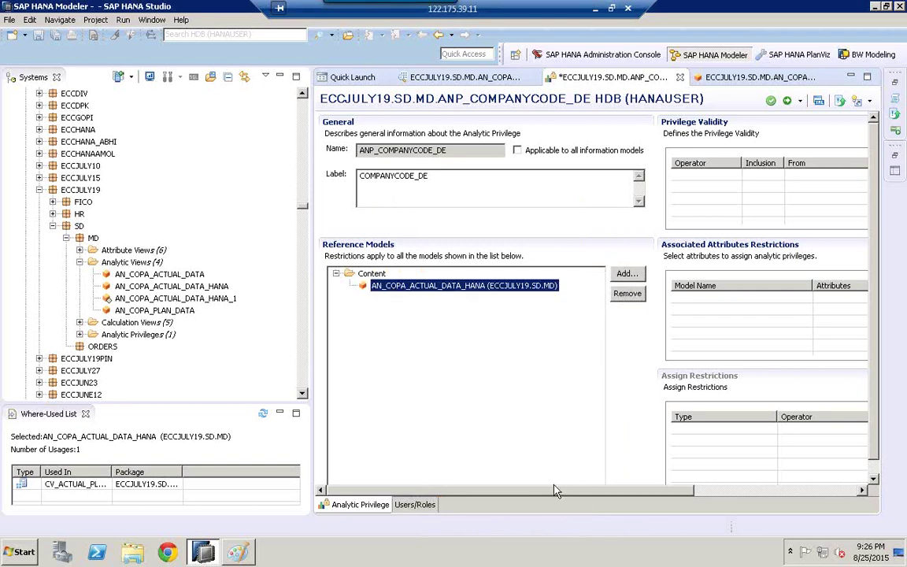
Step: Add attribute BUKRS of AT_COMPANYCODE as a restricted attribute of ANP_COMPANYCODE_DE
{"action": "scroll", "coordinate": [644, 495], "scroll_direction": "right", "scroll_amount": 6}
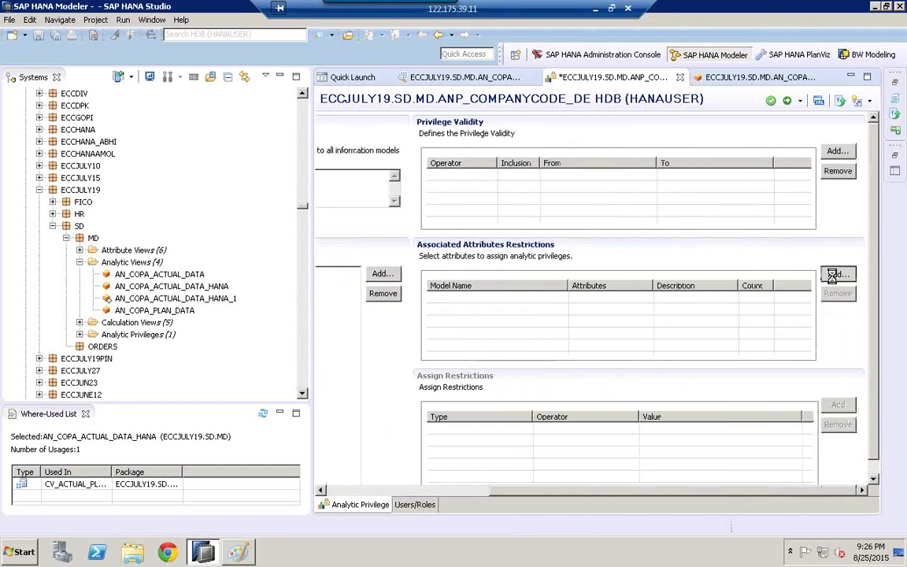
{"action": "left_click", "coordinate": [835, 279]}
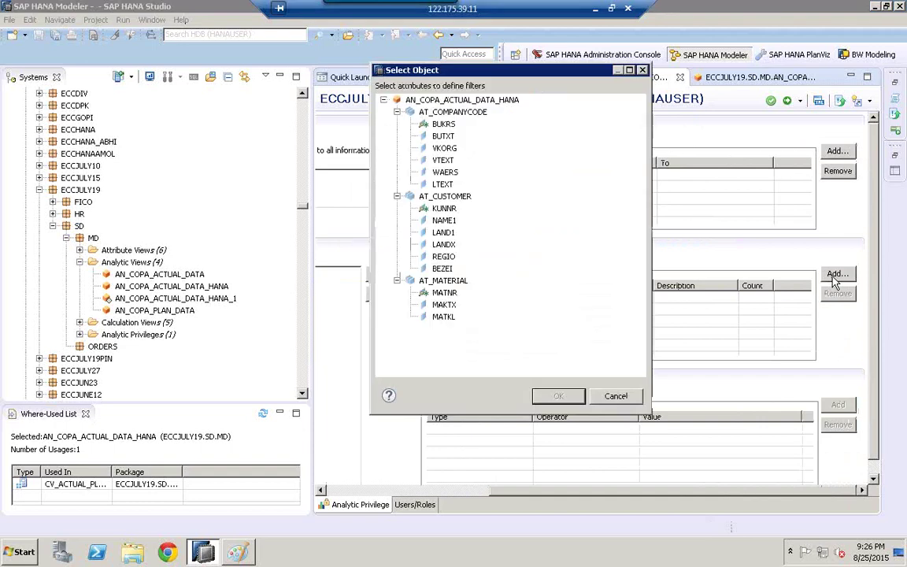
{"action": "left_click", "coordinate": [397, 112]}
{"action": "left_click", "coordinate": [397, 123]}
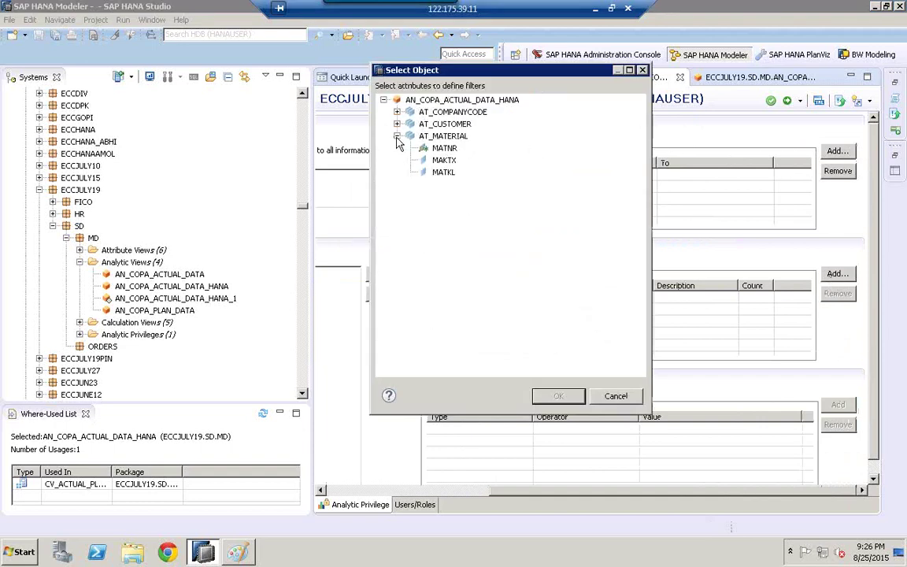
{"action": "left_click", "coordinate": [397, 136]}
{"action": "left_click", "coordinate": [451, 115]}
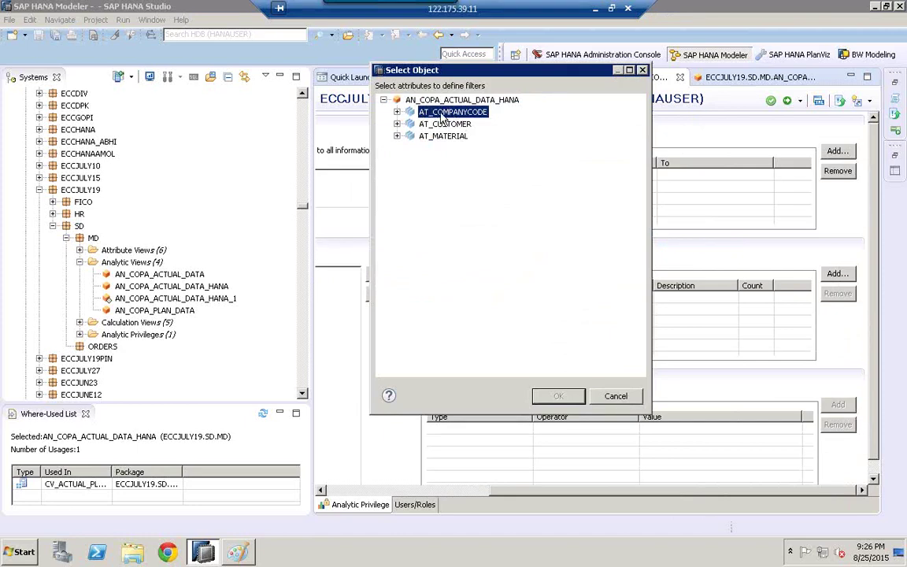
{"action": "left_click", "coordinate": [397, 112]}
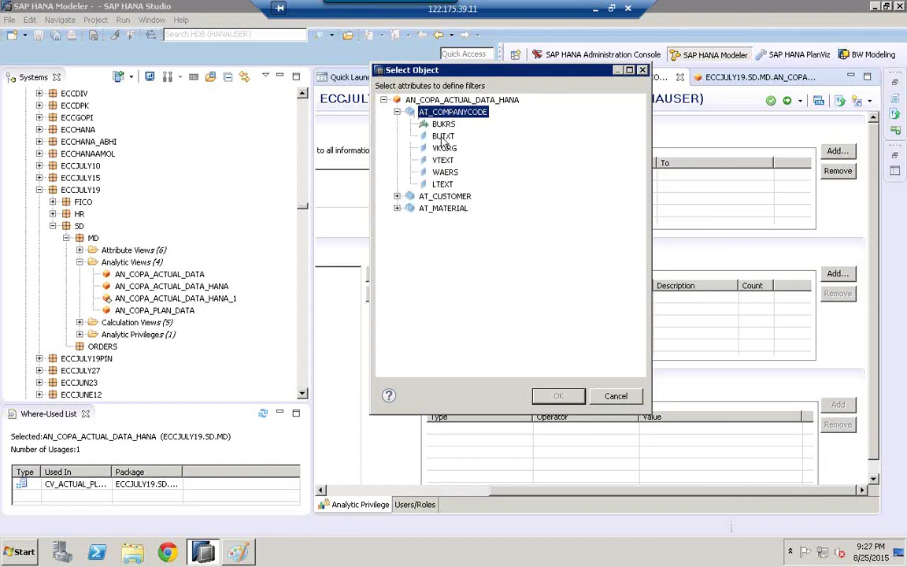
{"action": "left_click", "coordinate": [443, 126]}
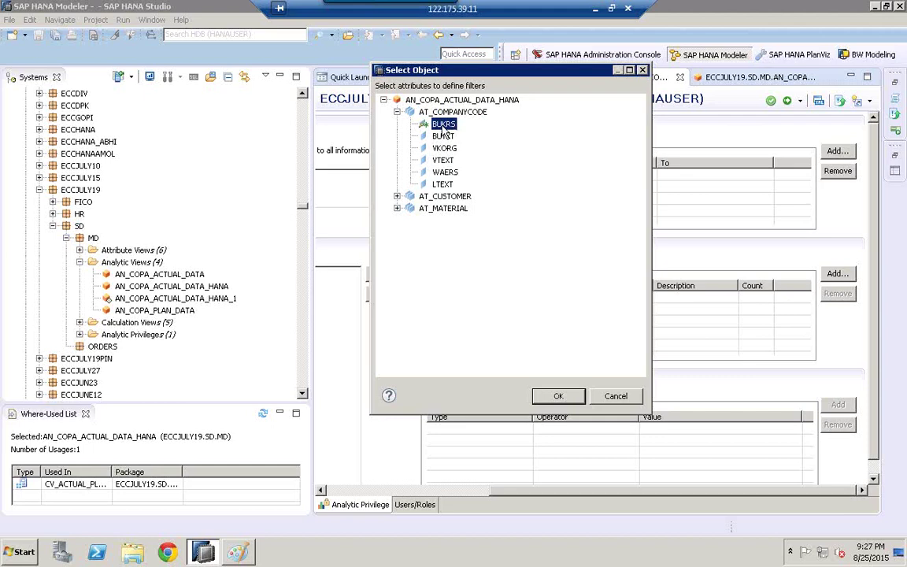
{"action": "double_click", "coordinate": [444, 128]}
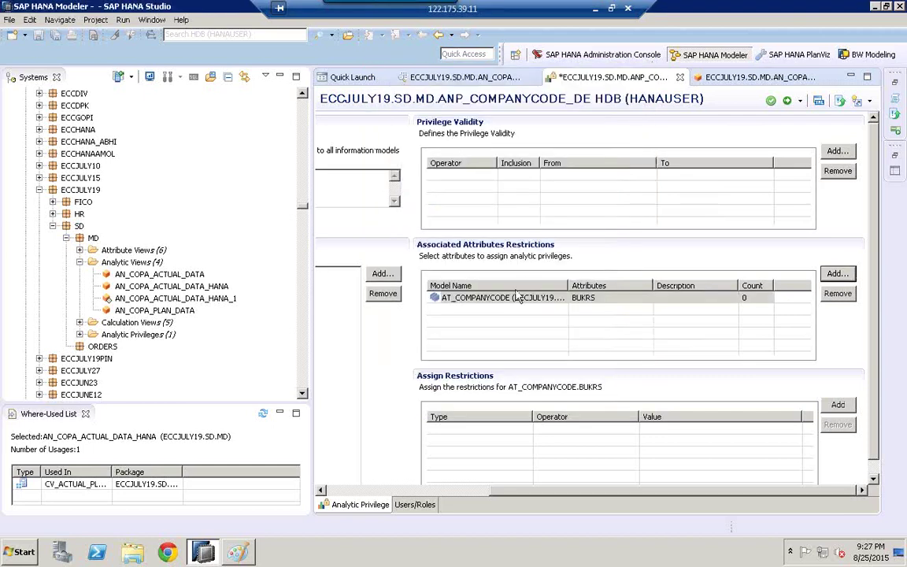
Step: Add a restriction on BUKRS with the fixed value 1000 chosen from the company code list
{"action": "left_click", "coordinate": [473, 305]}
{"action": "left_click", "coordinate": [473, 306]}
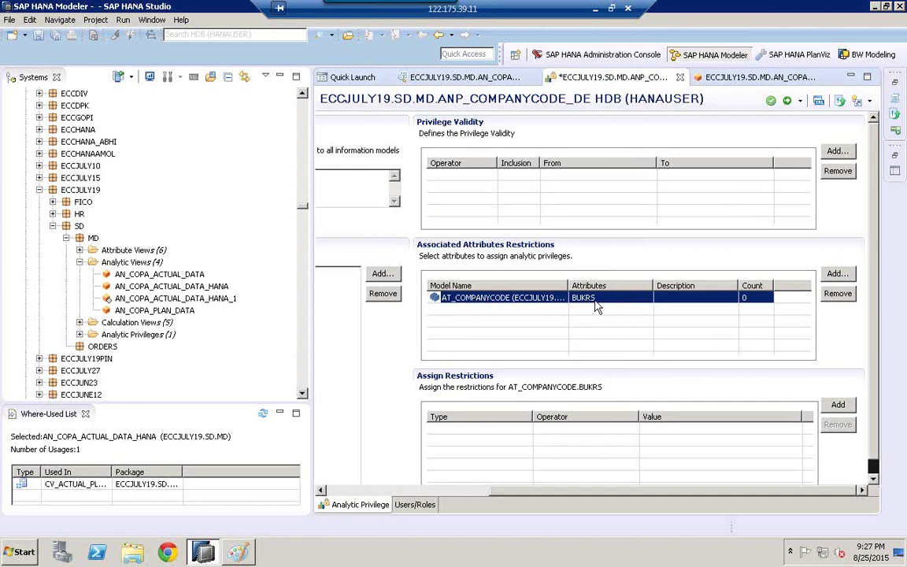
{"action": "scroll", "coordinate": [527, 275], "scroll_direction": "down", "scroll_amount": 1}
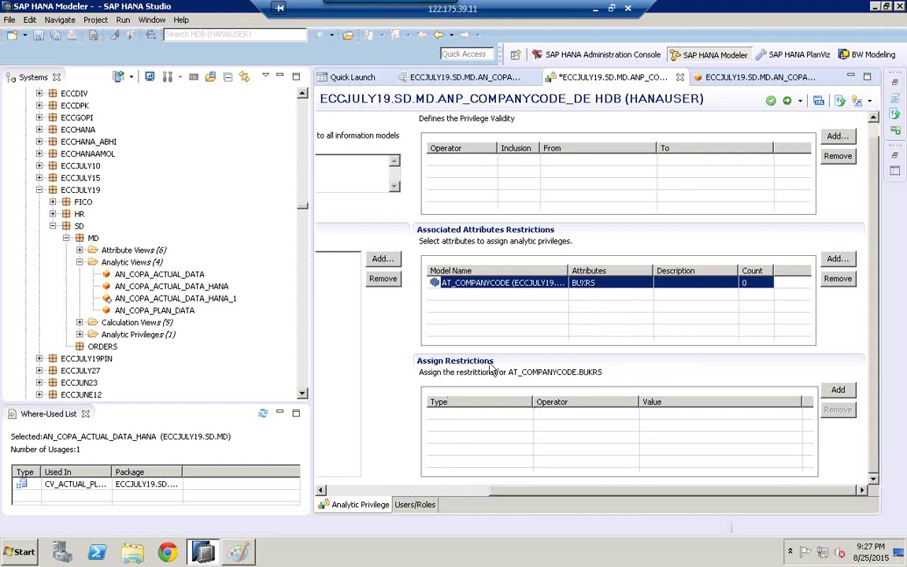
{"action": "left_click", "coordinate": [838, 390]}
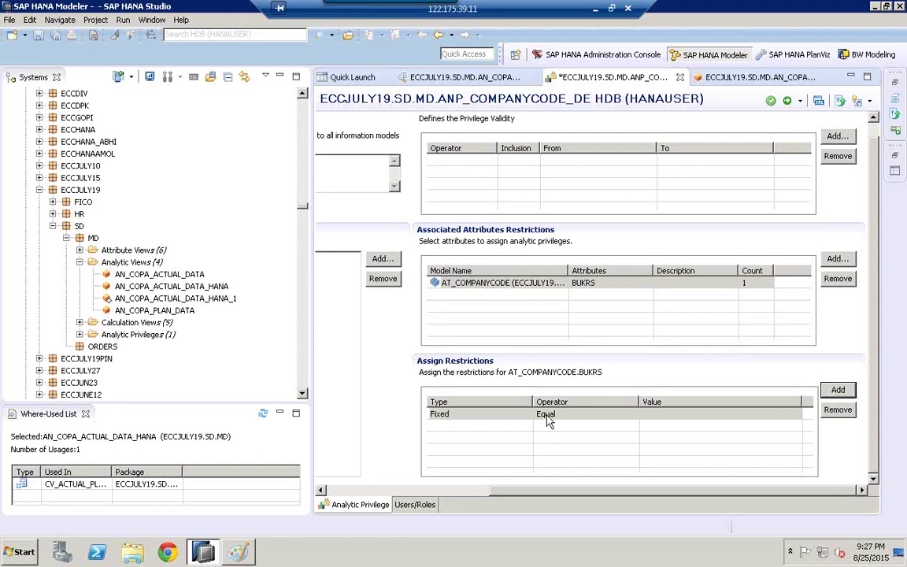
{"action": "left_click", "coordinate": [657, 414]}
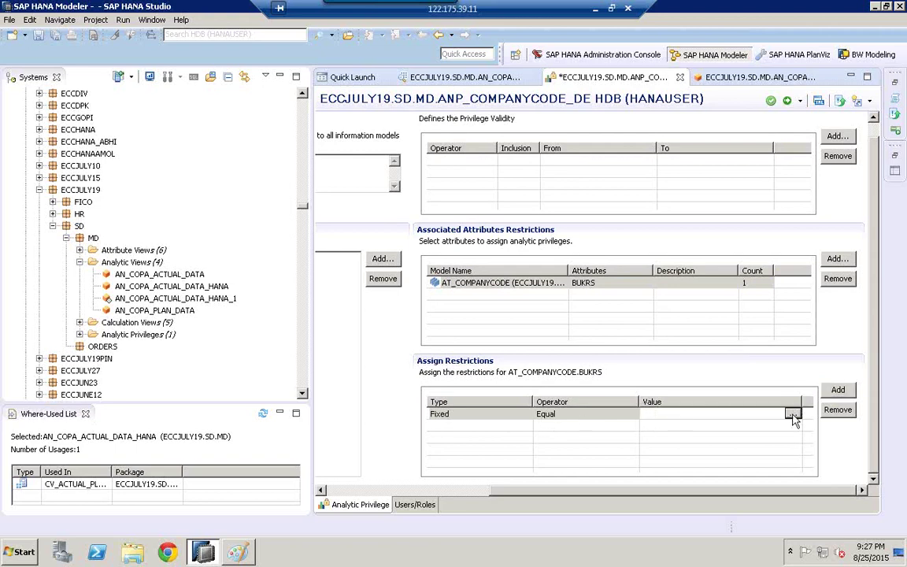
{"action": "left_click", "coordinate": [793, 415]}
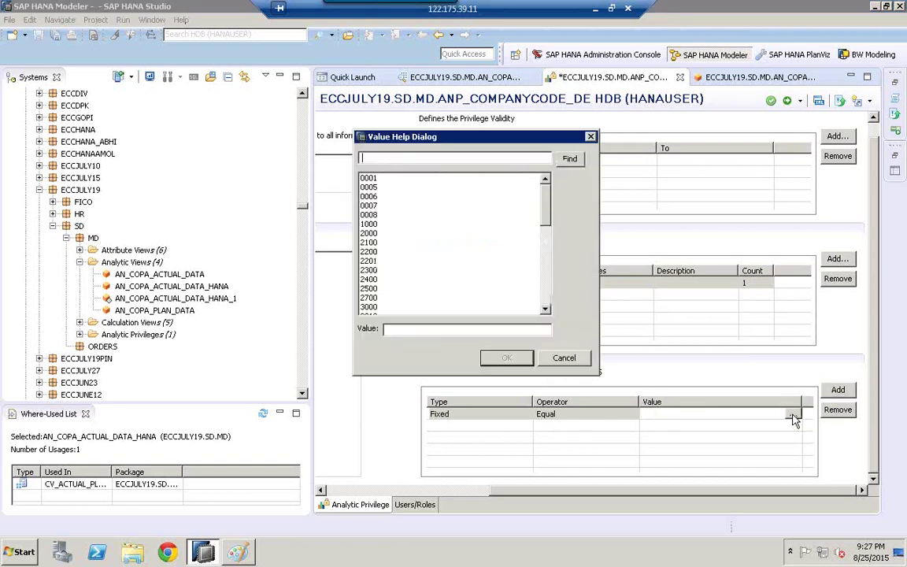
{"action": "left_click", "coordinate": [378, 225]}
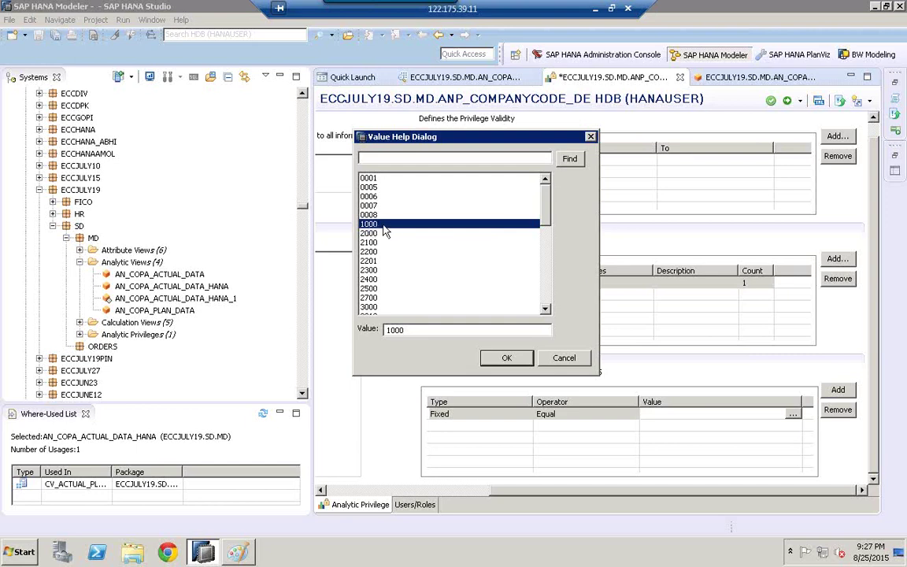
{"action": "left_click", "coordinate": [506, 359]}
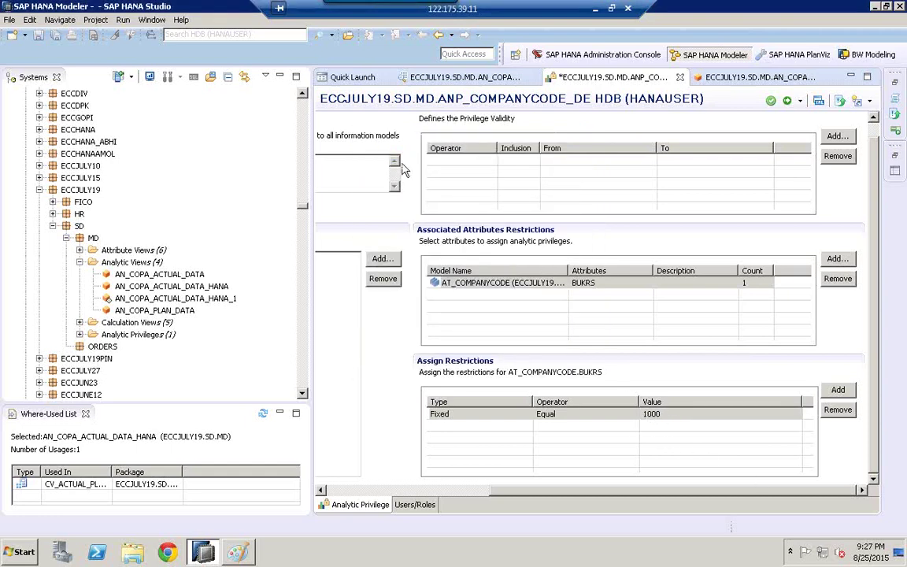
Step: Select the privilege name ANP_COMPANYCODE_DE and bring the Paint diagram forward
{"action": "left_click", "coordinate": [349, 491]}
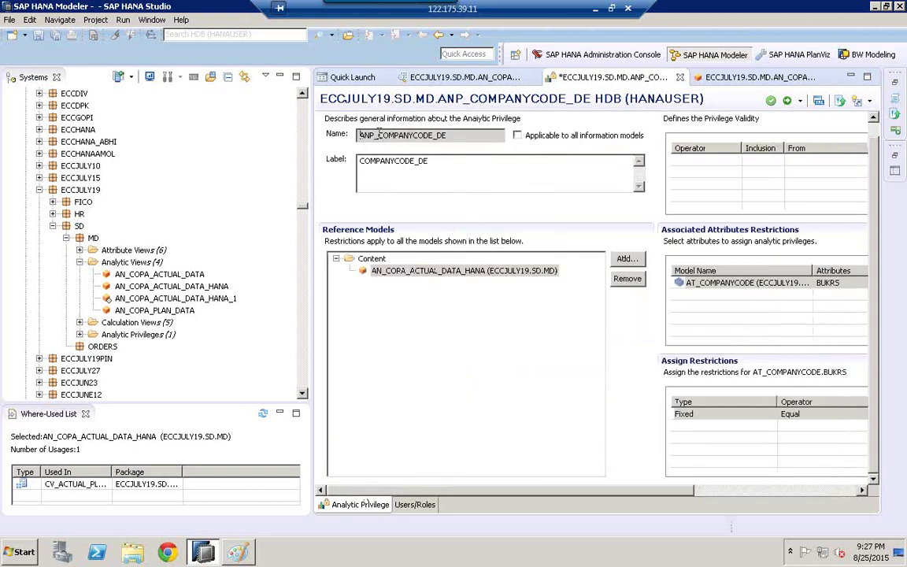
{"action": "left_click_drag", "start_coordinate": [361, 135], "coordinate": [466, 138]}
{"action": "key", "text": "ctrl+c"}
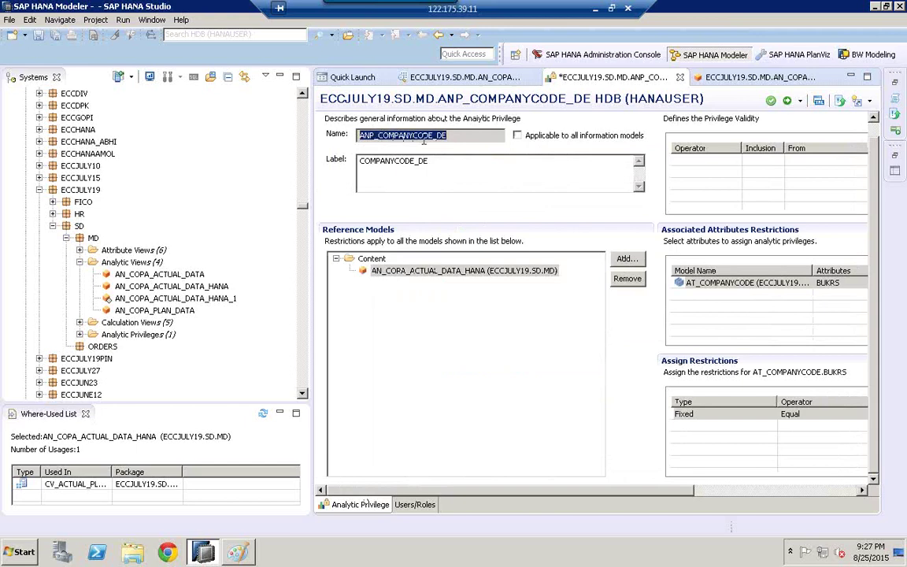
{"action": "left_click", "coordinate": [241, 554]}
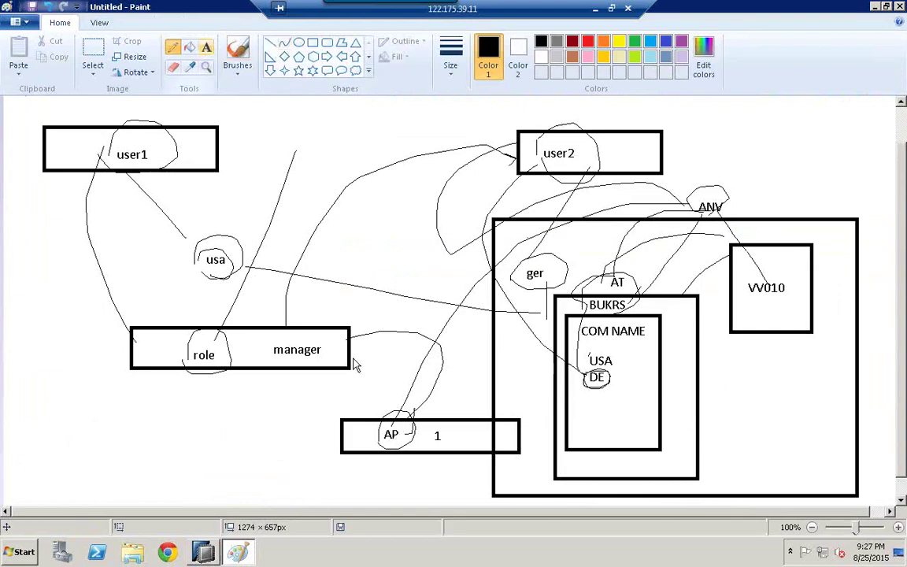
Step: Paste the label ANP_COMPANYCODE_DE as text below the AP box
{"action": "key", "text": "alt+h"}
{"action": "key", "text": "t"}
{"action": "left_click", "coordinate": [355, 472]}
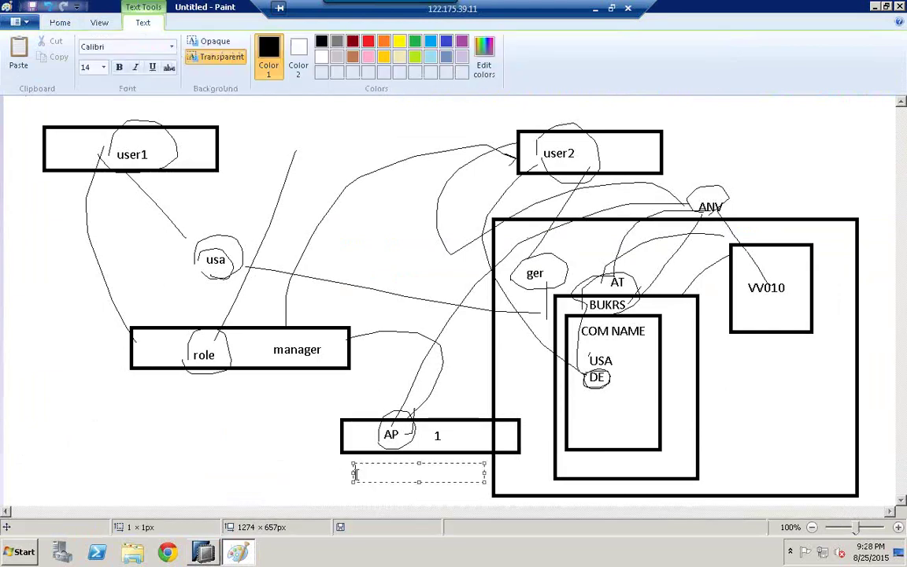
{"action": "key", "text": "ctrl+v"}
{"action": "left_click", "coordinate": [345, 471]}
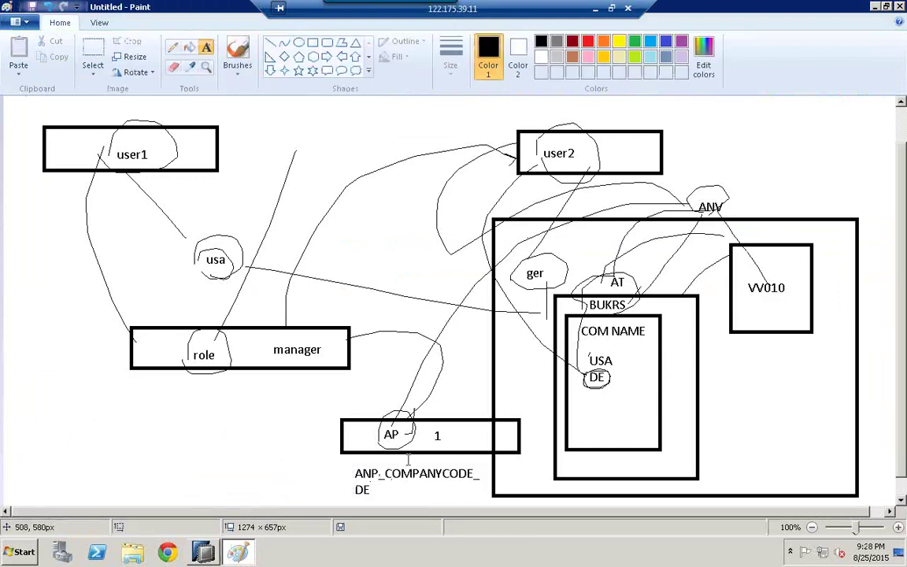
Step: Circle the 1 and DE with the Pencil, then return to SAP HANA Studio
{"action": "left_click", "coordinate": [175, 49]}
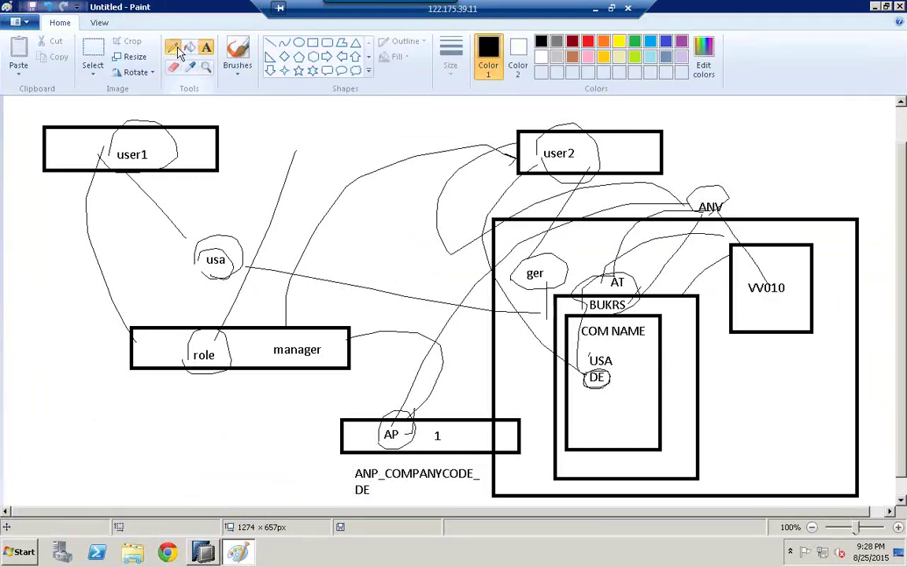
{"action": "mouse_move", "coordinate": [443, 414]}
{"action": "left_mouse_down"}
{"action": "mouse_move", "coordinate": [430, 434]}
{"action": "mouse_move", "coordinate": [446, 417]}
{"action": "left_mouse_up"}
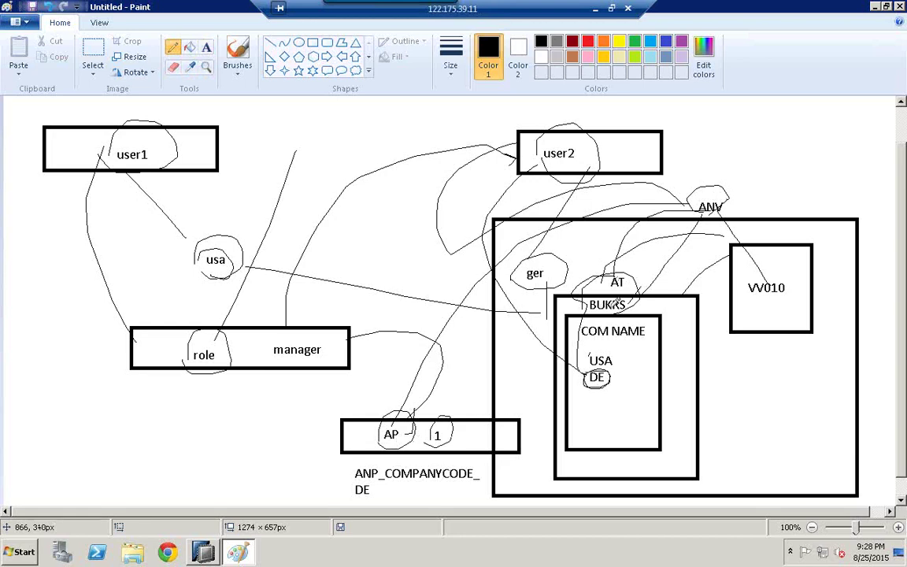
{"action": "mouse_move", "coordinate": [613, 371]}
{"action": "left_mouse_down"}
{"action": "mouse_move", "coordinate": [589, 379]}
{"action": "mouse_move", "coordinate": [610, 373]}
{"action": "left_mouse_up"}
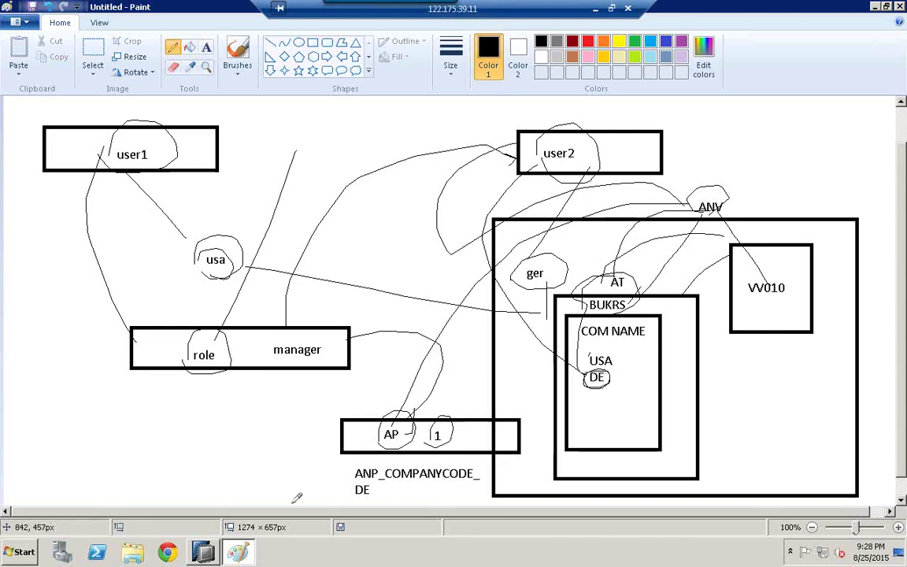
{"action": "left_click", "coordinate": [203, 552]}
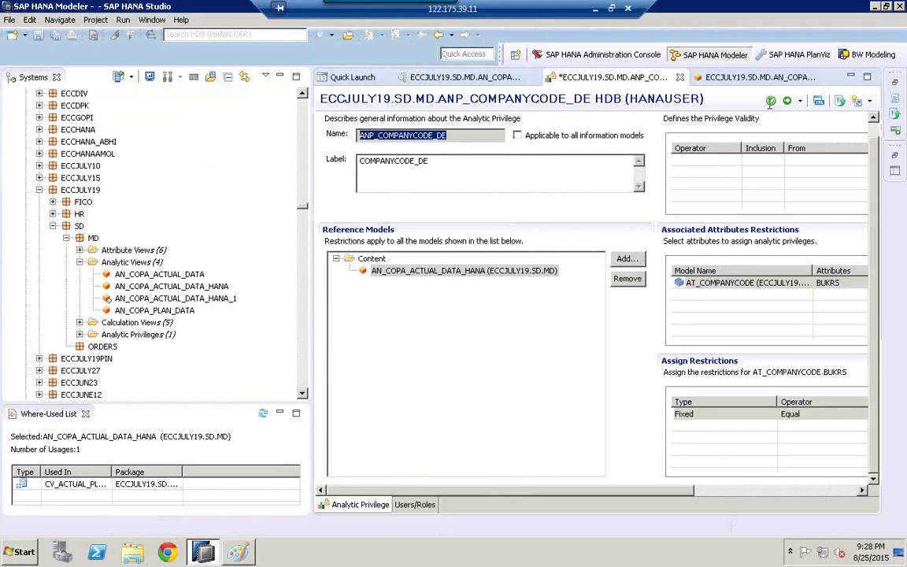
Step: Activate ANP_COMPANYCODE_DE and select it under the Analytic Privileges folder
{"action": "left_click", "coordinate": [771, 102]}
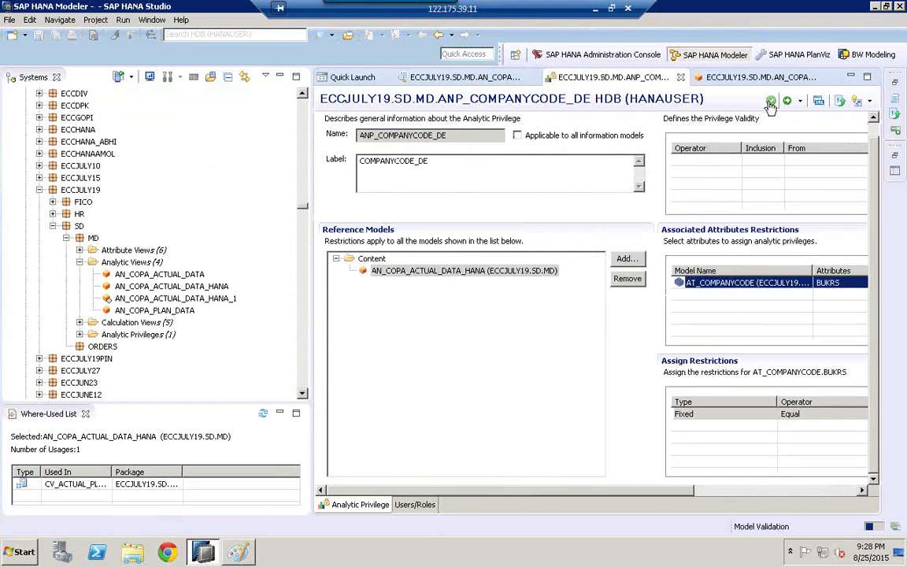
{"action": "left_click", "coordinate": [788, 104]}
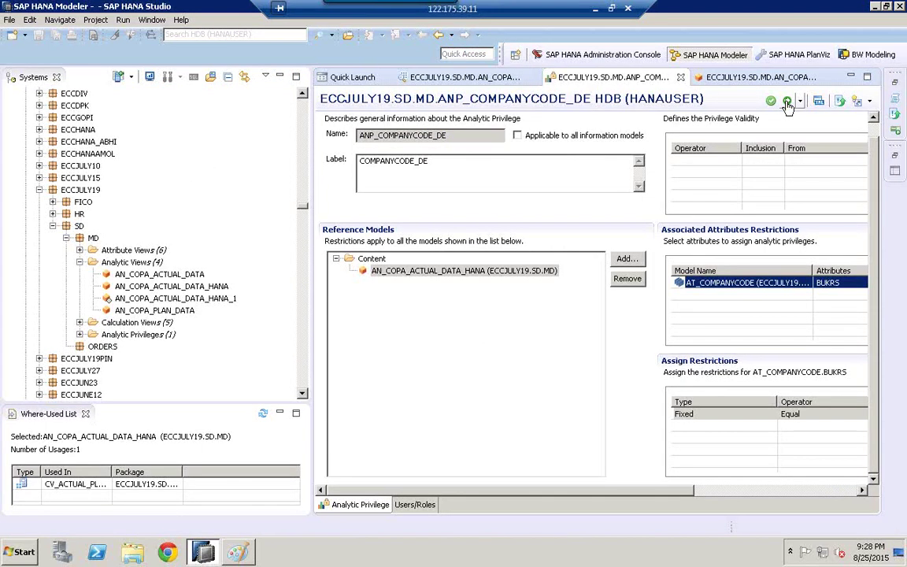
{"action": "left_click", "coordinate": [80, 335]}
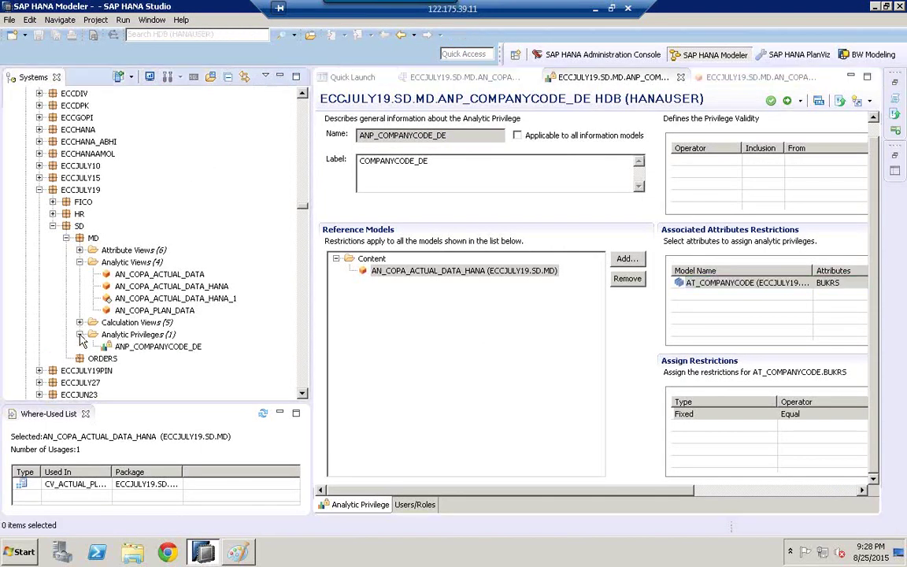
{"action": "left_click", "coordinate": [148, 349]}
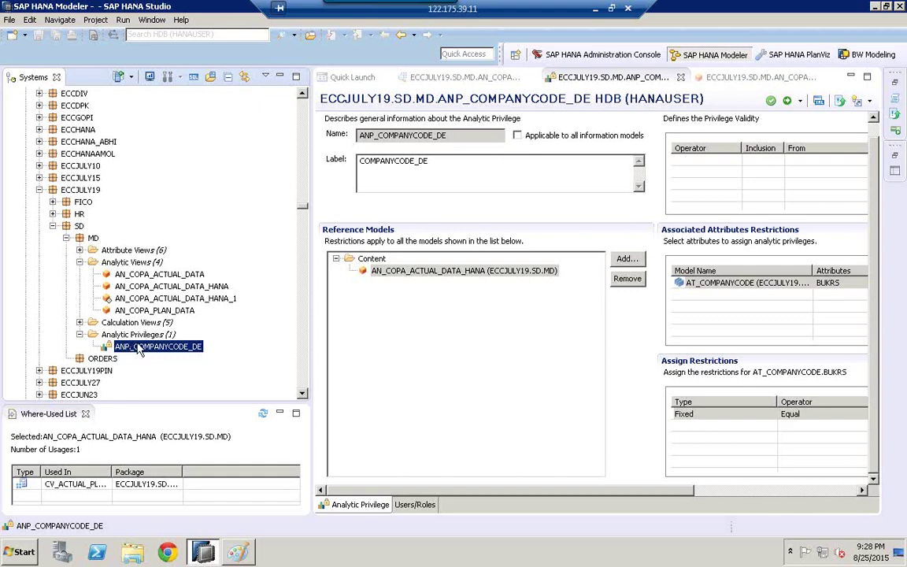
Step: In the Paint diagram, add the text 2 inside the role box
{"action": "left_click", "coordinate": [237, 551]}
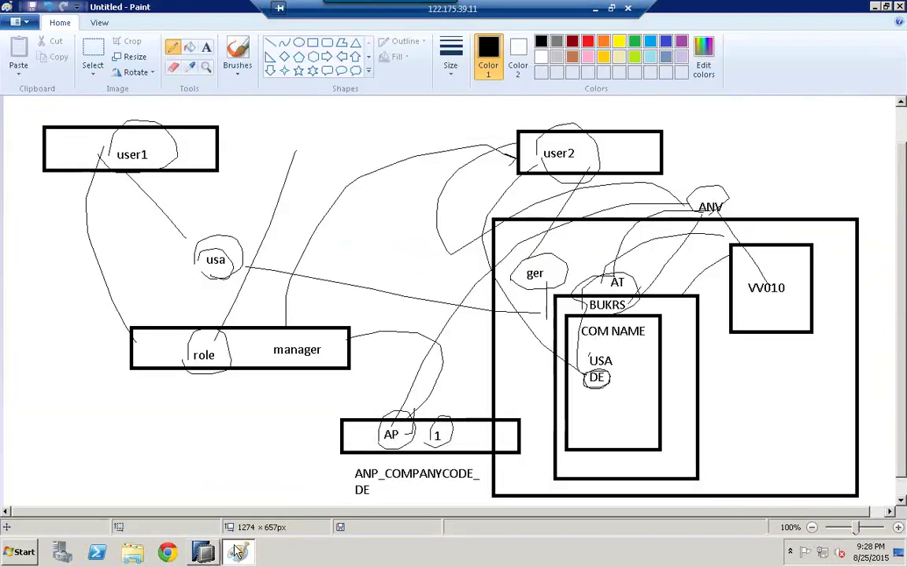
{"action": "left_click", "coordinate": [207, 47]}
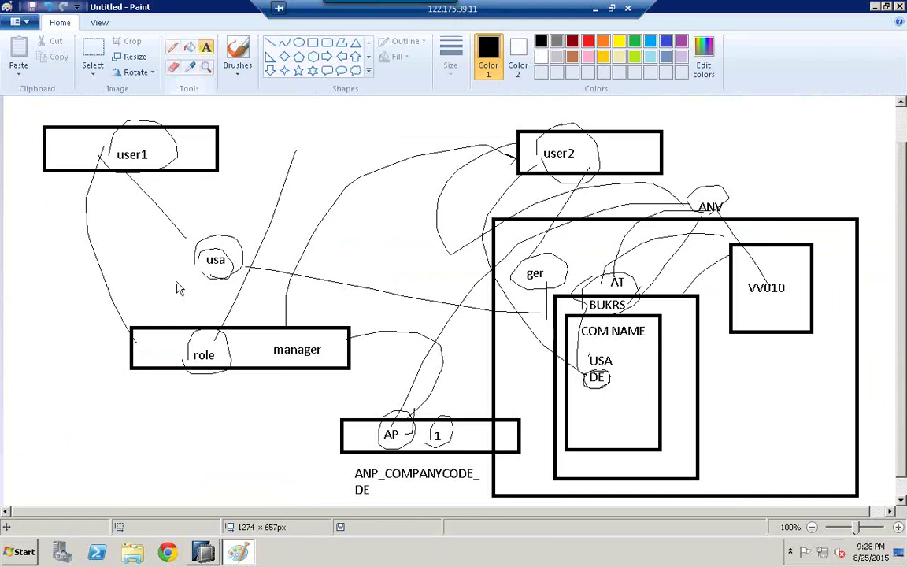
{"action": "left_click", "coordinate": [156, 343]}
{"action": "type", "text": "2"}
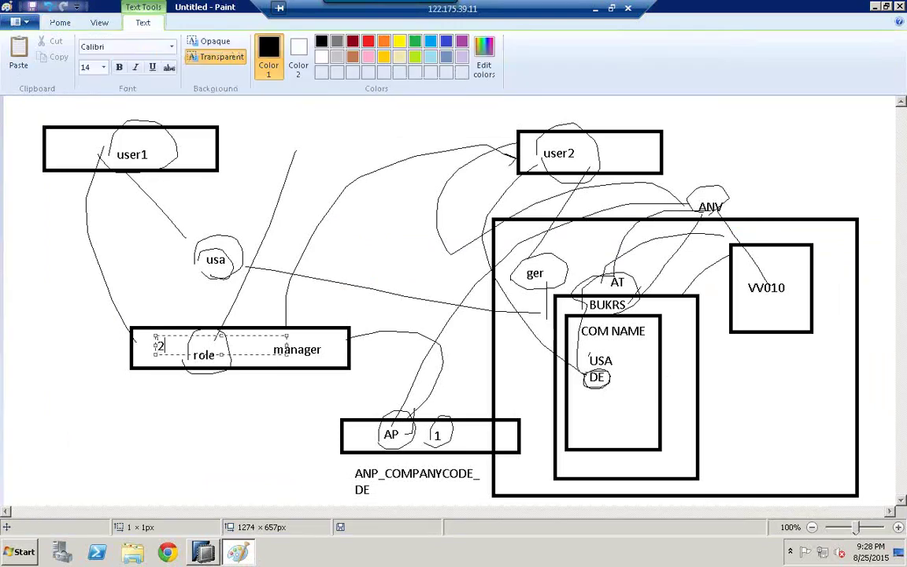
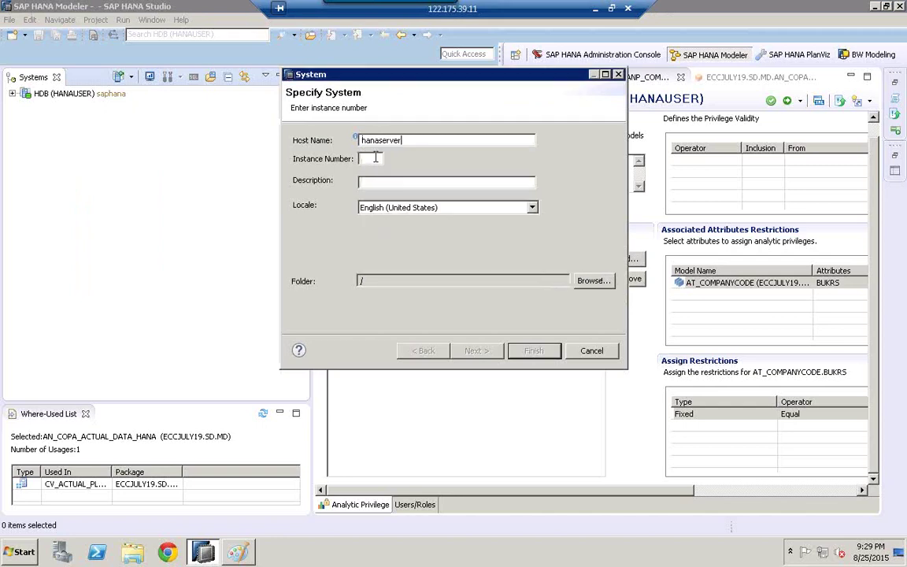
Step: Enter instance 07, then log in as database user SYSTEM with its password to finish adding the system
{"action": "type", "text": "07"}
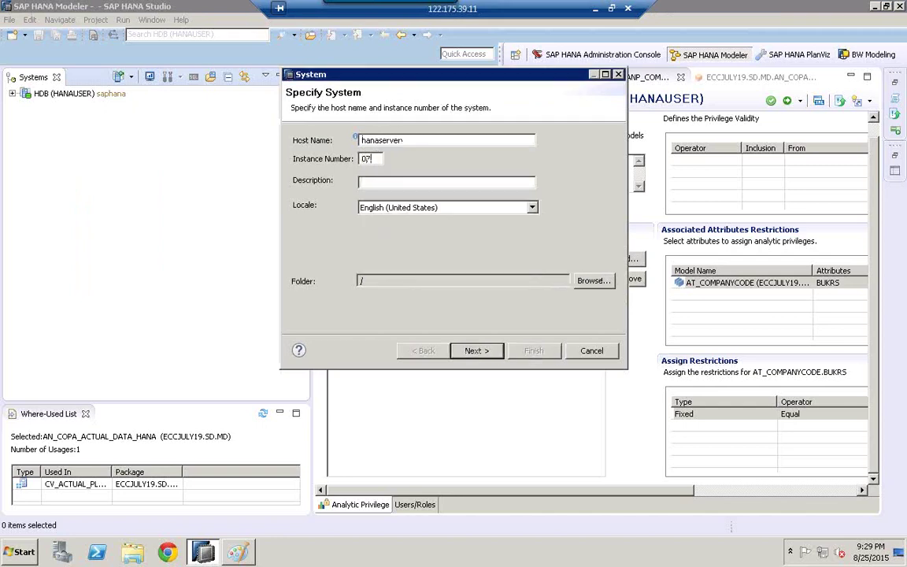
{"action": "type", "text": "SAO"}
{"action": "type", "text": "APHANA"}
{"action": "left_click", "coordinate": [478, 356]}
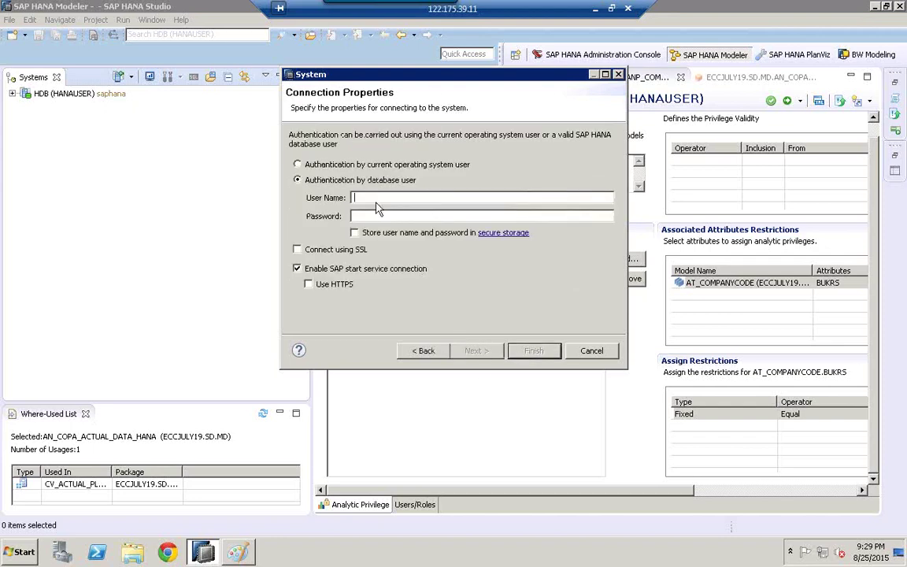
{"action": "type", "text": "HANAUSER"}
{"action": "left_click", "coordinate": [368, 217]}
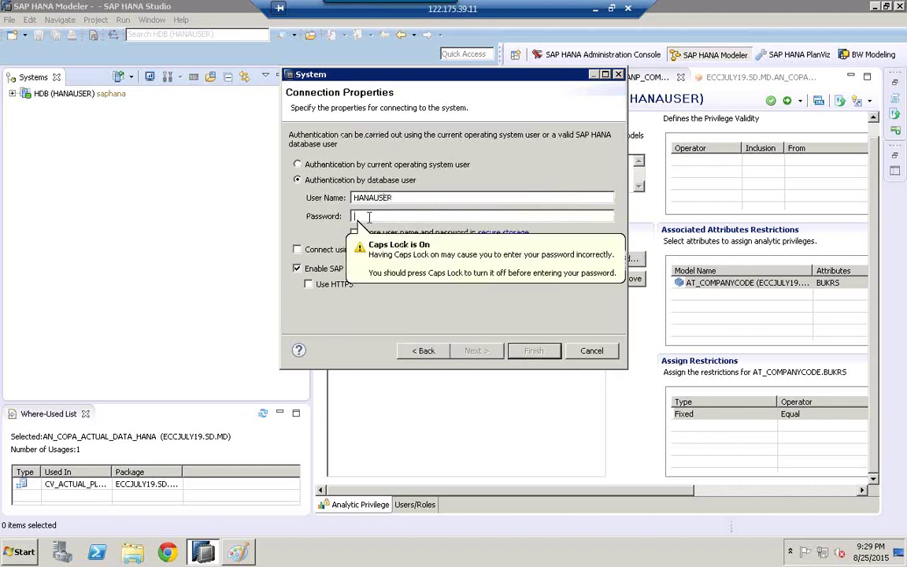
{"action": "key", "text": "Caps_Lock"}
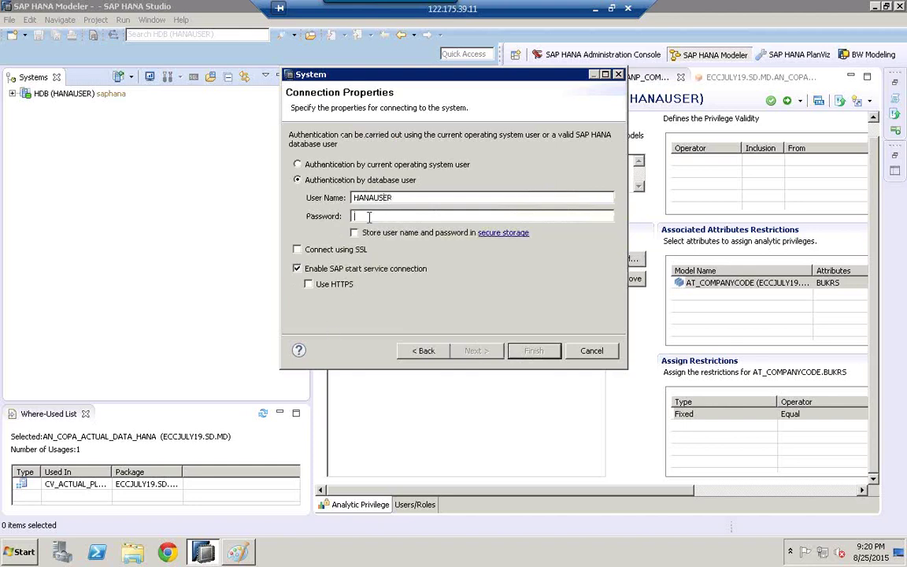
{"action": "type", "text": "***********"}
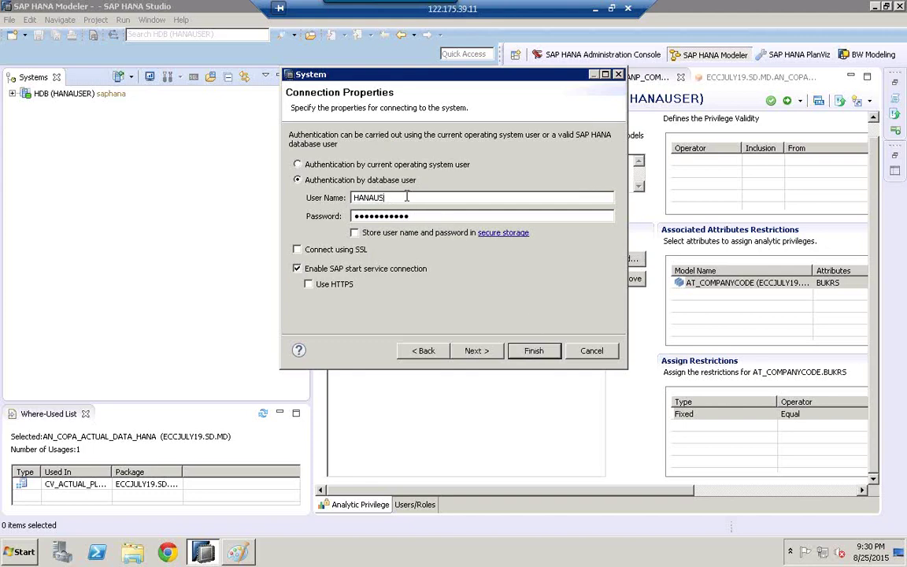
{"action": "key", "text": "BackSpace"}
{"action": "key", "text": "BackSpace"}
{"action": "key", "text": "BackSpace"}
{"action": "key", "text": "BackSpace"}
{"action": "key", "text": "BackSpace"}
{"action": "key", "text": "BackSpace"}
{"action": "type", "text": "SYSTEM"}
{"action": "key", "text": "Tab"}
{"action": "key", "text": "BackSpace"}
{"action": "type", "text": "manager"}
{"action": "left_click", "coordinate": [524, 353]}
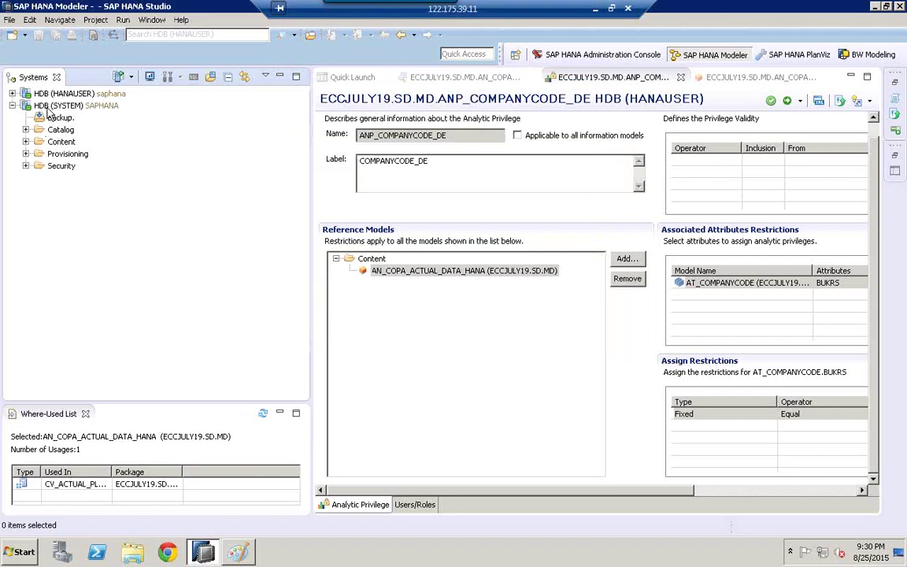
Step: Expand HDB (SYSTEM) > Security and create a New Role from the Roles folder
{"action": "left_click", "coordinate": [49, 108]}
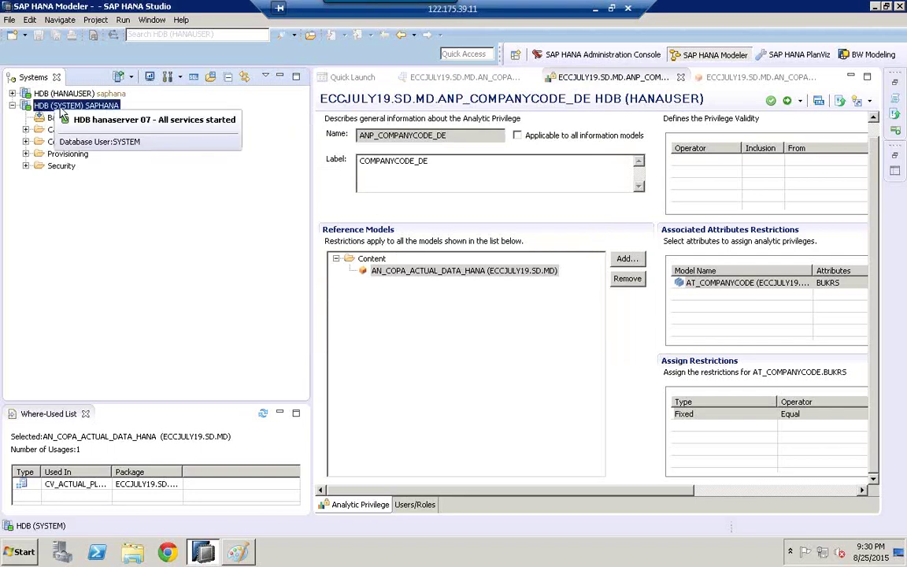
{"action": "left_click", "coordinate": [55, 168]}
{"action": "left_click", "coordinate": [26, 166]}
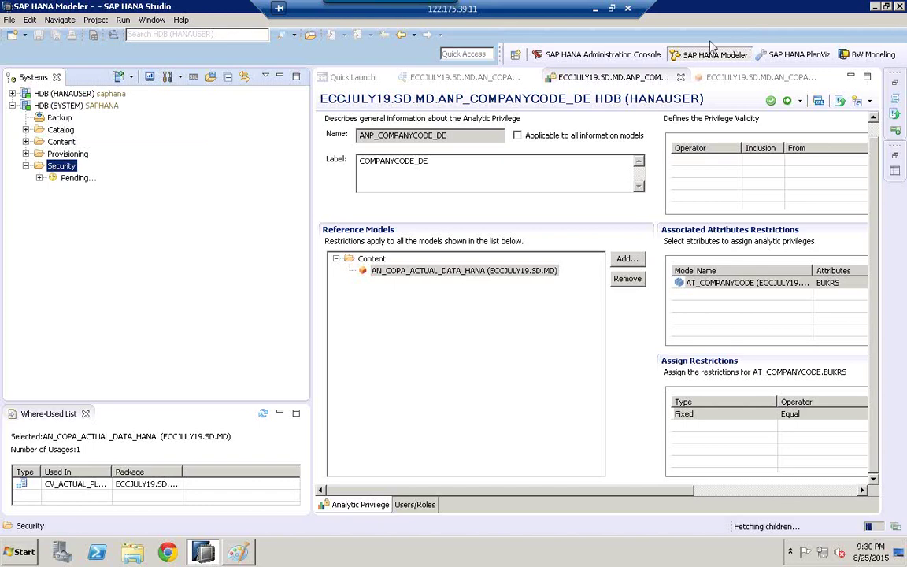
{"action": "left_click", "coordinate": [63, 168]}
{"action": "left_click", "coordinate": [71, 191]}
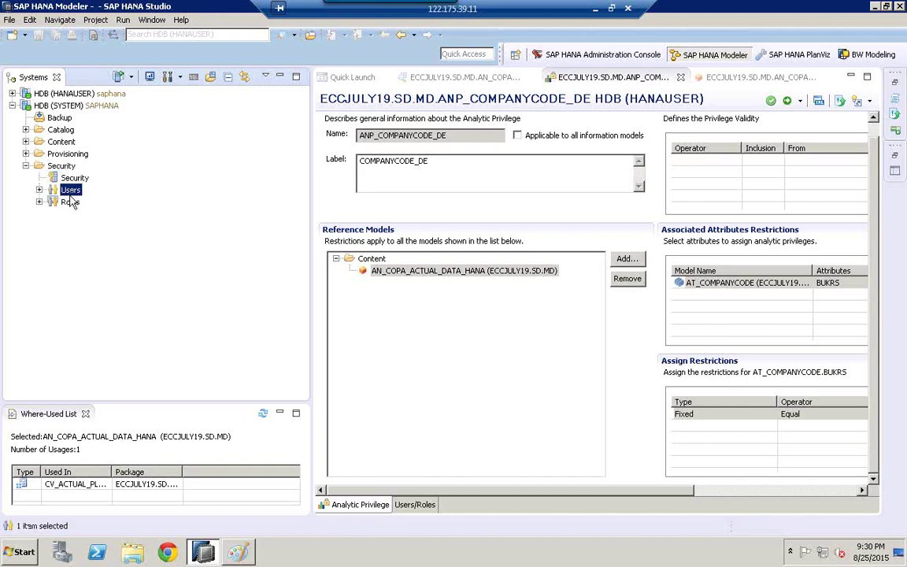
{"action": "left_click", "coordinate": [70, 203]}
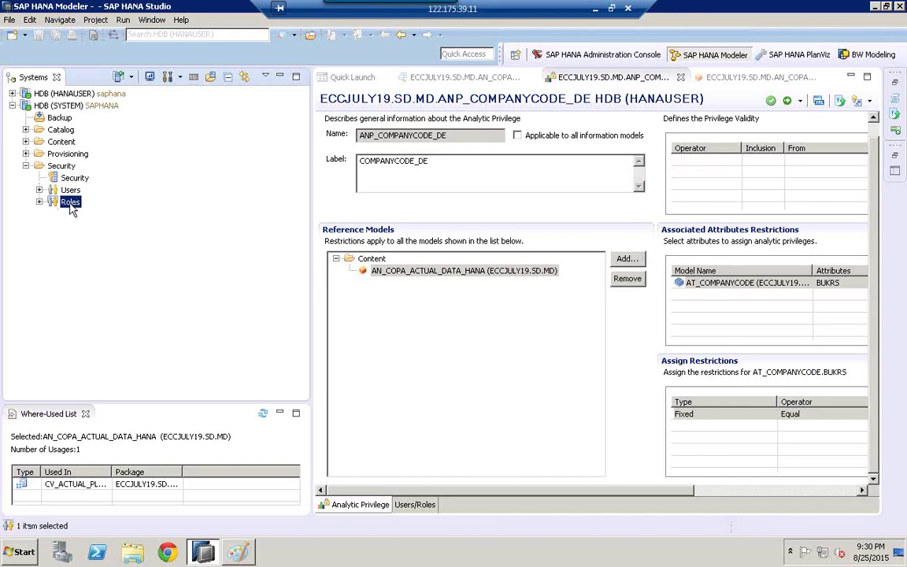
{"action": "key", "text": "alt+Tab"}
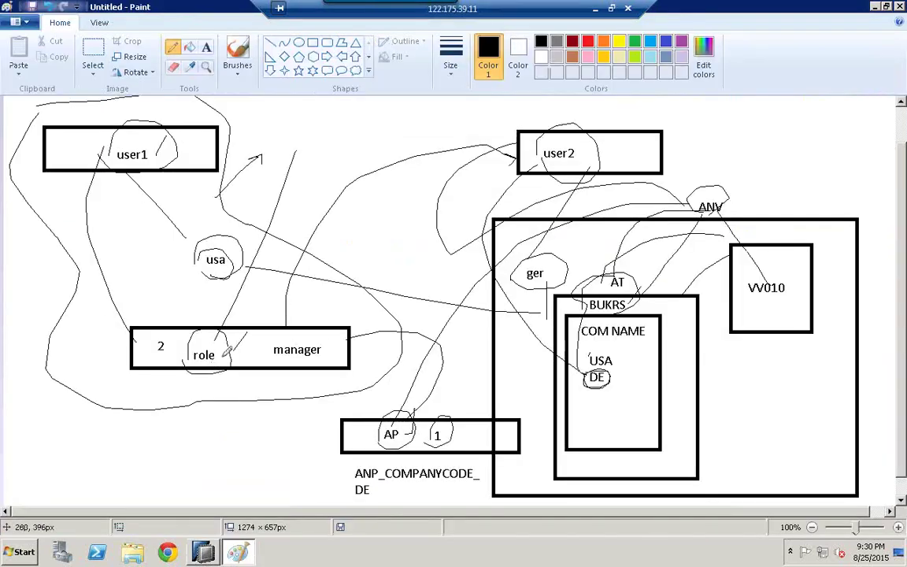
{"action": "key", "text": "alt+Tab"}
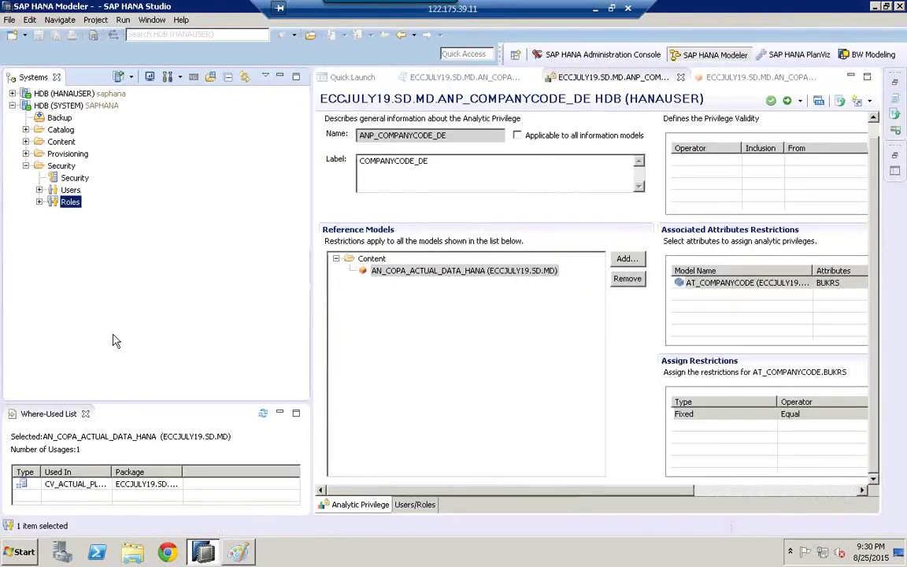
{"action": "right_click", "coordinate": [71, 209]}
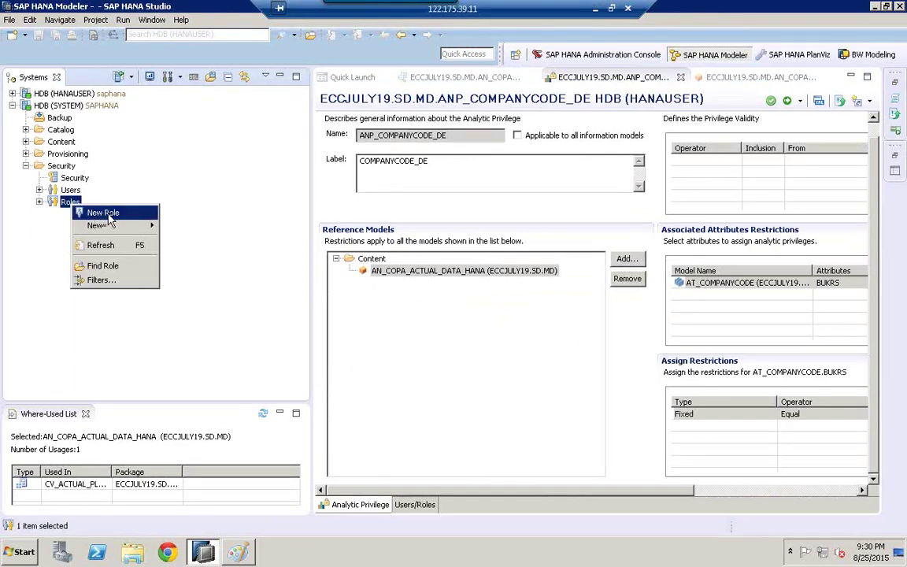
{"action": "left_click", "coordinate": [103, 213]}
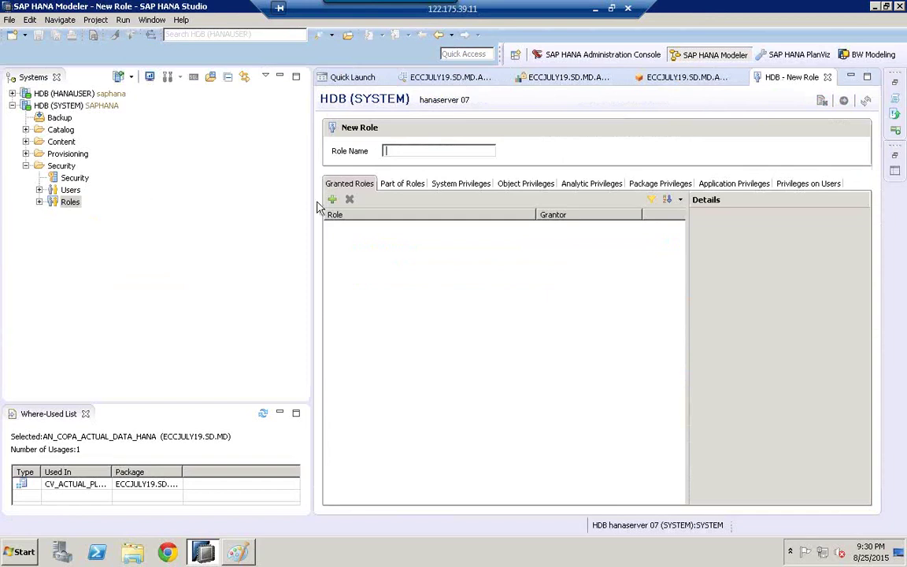
Step: Widen the role editor and enter ZROLE_SALES_MANAGER as the role name, then switch to Paint
{"action": "left_click_drag", "start_coordinate": [314, 257], "coordinate": [166, 201]}
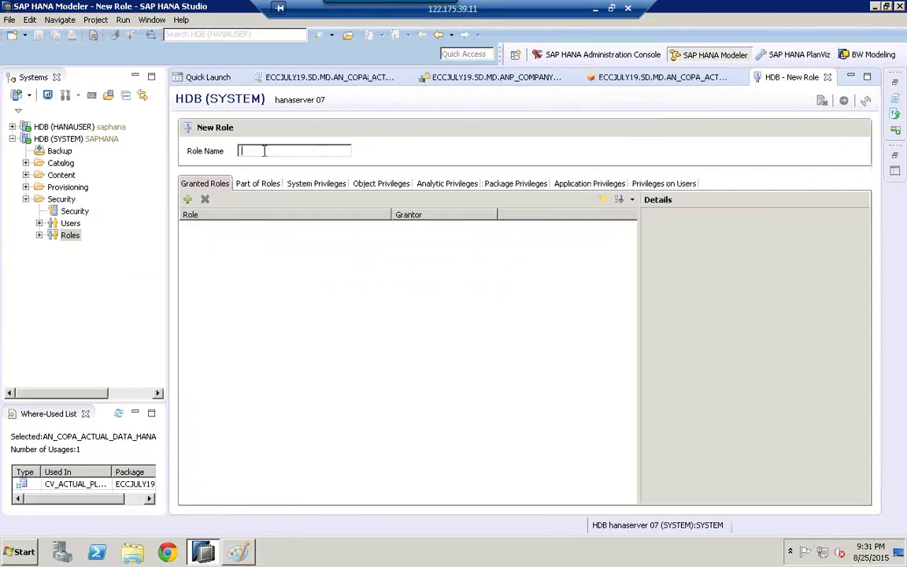
{"action": "type", "text": "role"}
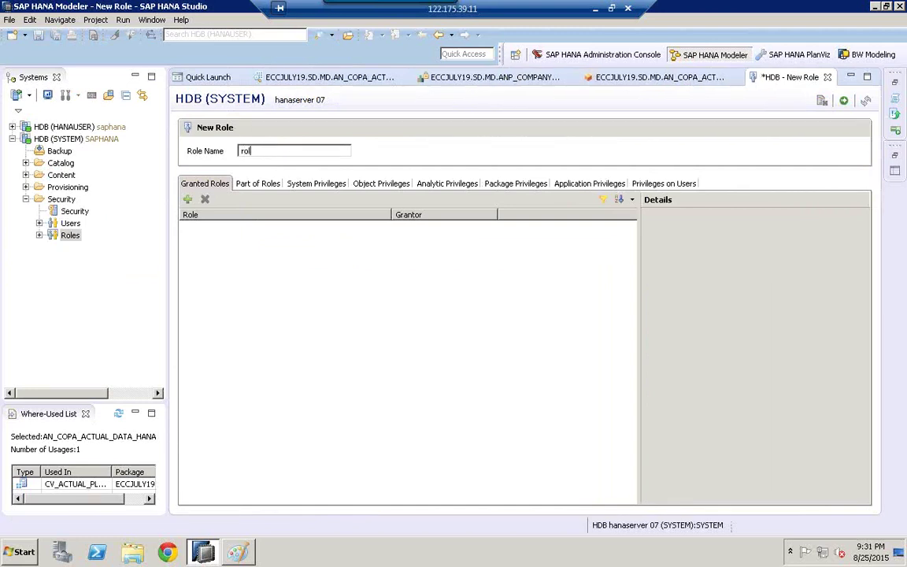
{"action": "key", "text": "BackSpace"}
{"action": "type", "text": "ZROLE_SALES_MANAGER"}
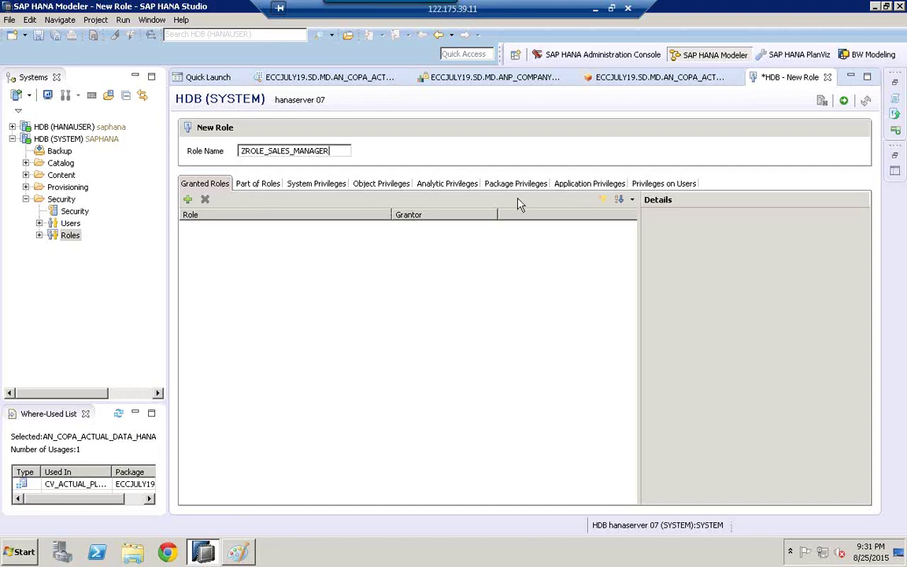
{"action": "left_click", "coordinate": [239, 553]}
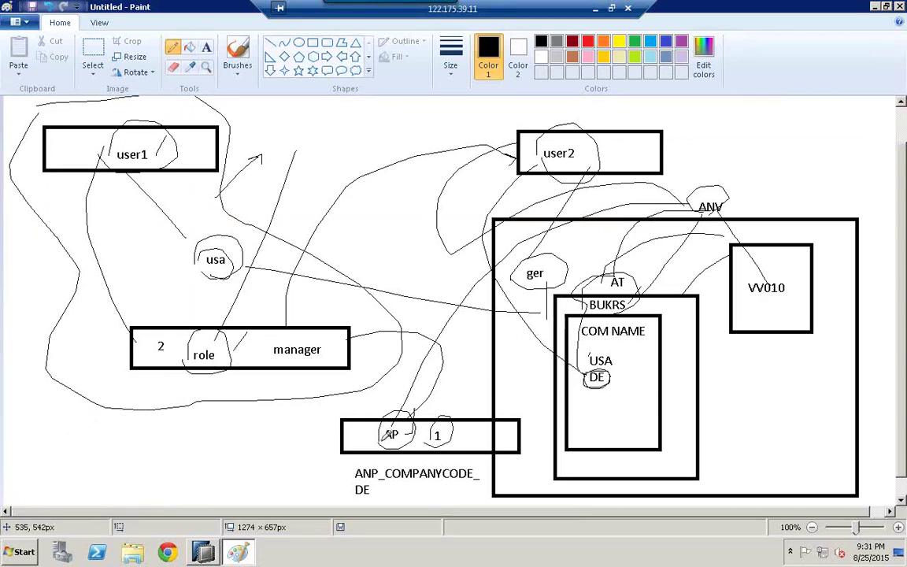
Step: In Paint, draw a line from the AP box to the role box, then return to SAP HANA Studio
{"action": "mouse_move", "coordinate": [356, 448]}
{"action": "left_mouse_down"}
{"action": "mouse_move", "coordinate": [330, 463]}
{"action": "mouse_move", "coordinate": [292, 463]}
{"action": "mouse_move", "coordinate": [260, 435]}
{"action": "mouse_move", "coordinate": [245, 340]}
{"action": "mouse_move", "coordinate": [254, 351]}
{"action": "left_mouse_up"}
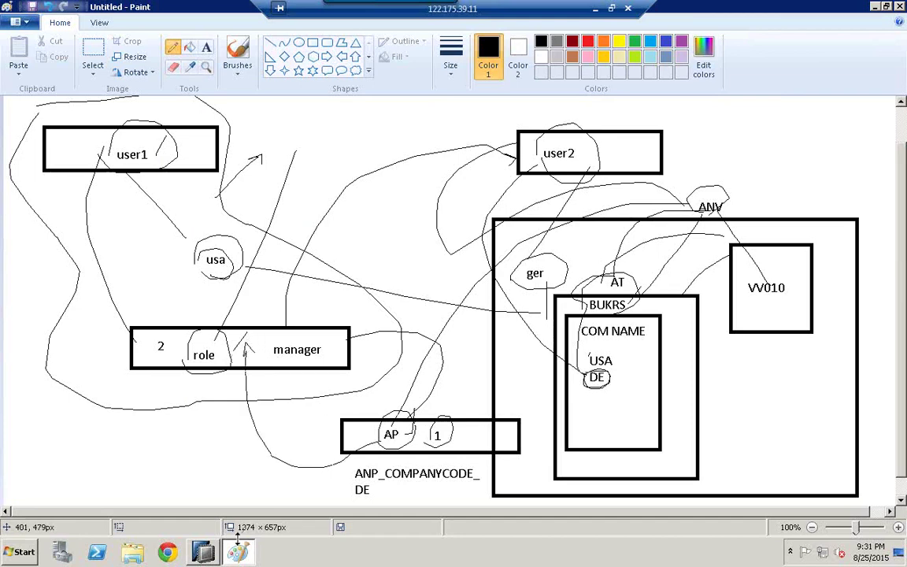
{"action": "left_click", "coordinate": [186, 503]}
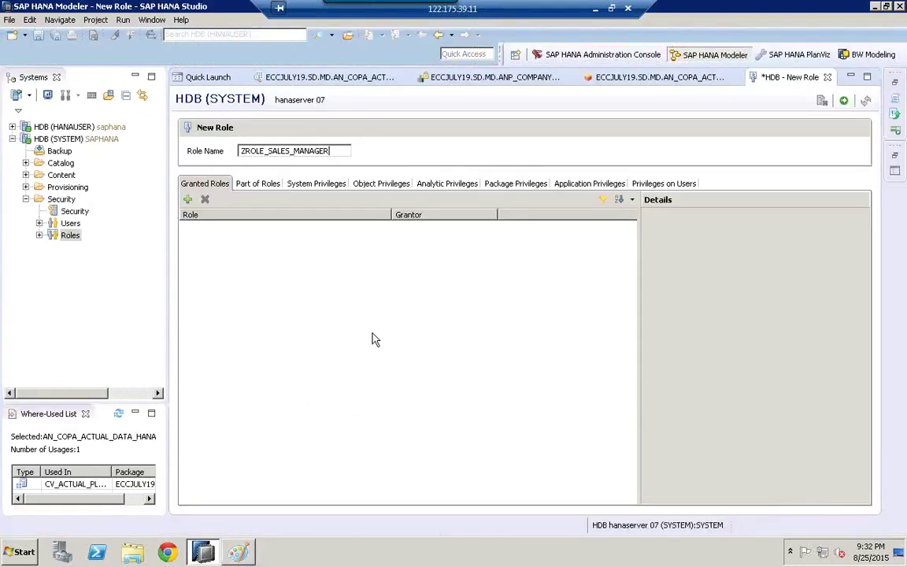
Step: On the Analytic Privileges tab, try searching for ANP_COMPANYCODE, then cancel the search
{"action": "left_click", "coordinate": [441, 185]}
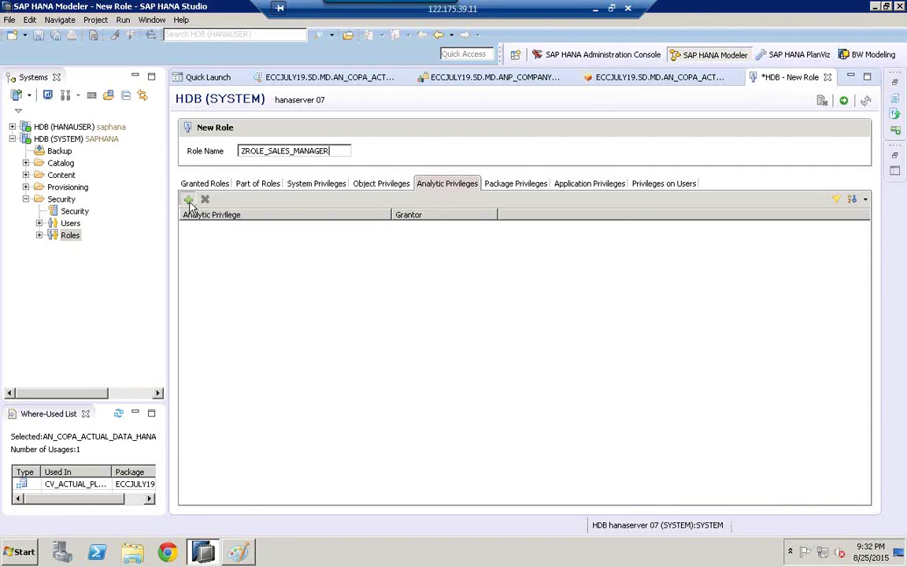
{"action": "left_click", "coordinate": [188, 200]}
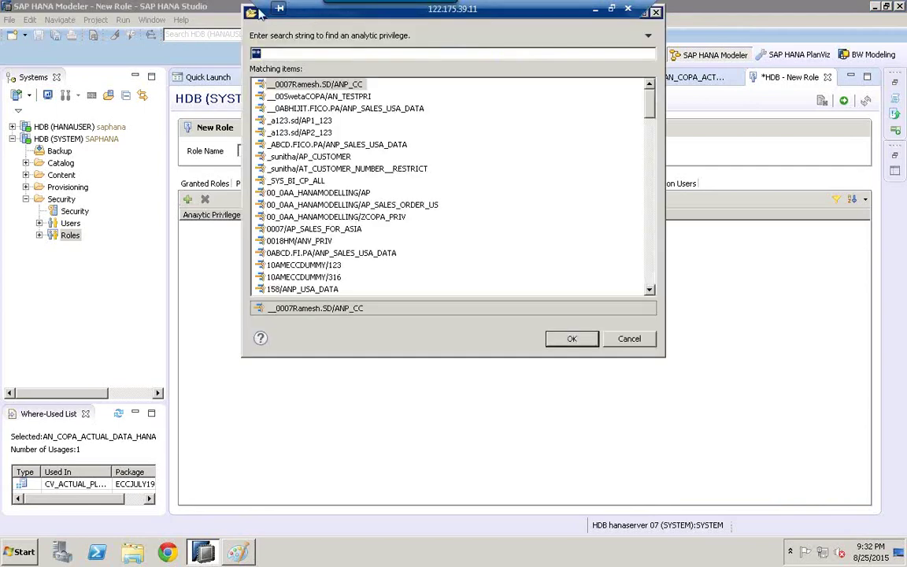
{"action": "left_click_drag", "start_coordinate": [258, 11], "coordinate": [260, 177]}
{"action": "left_click_drag", "start_coordinate": [275, 11], "coordinate": [385, 12]}
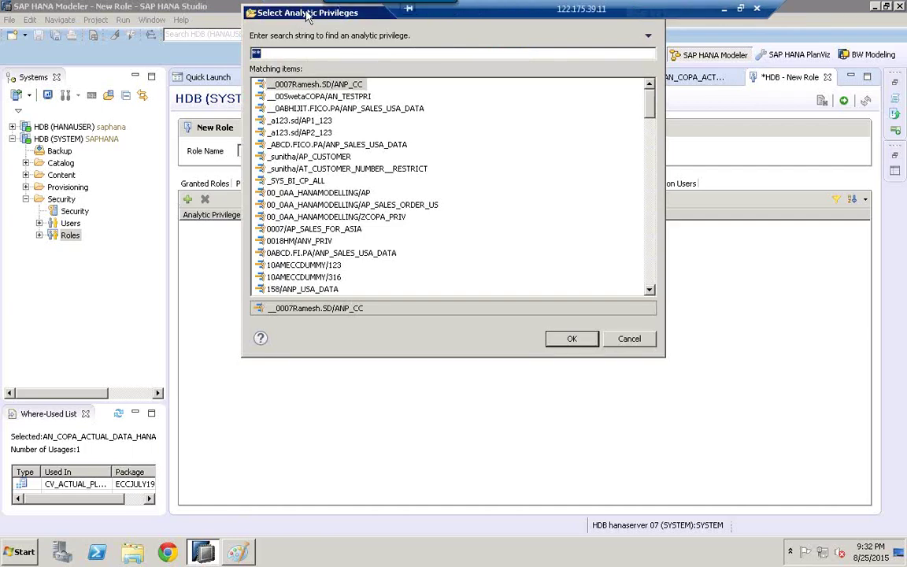
{"action": "left_click_drag", "start_coordinate": [277, 12], "coordinate": [276, 218]}
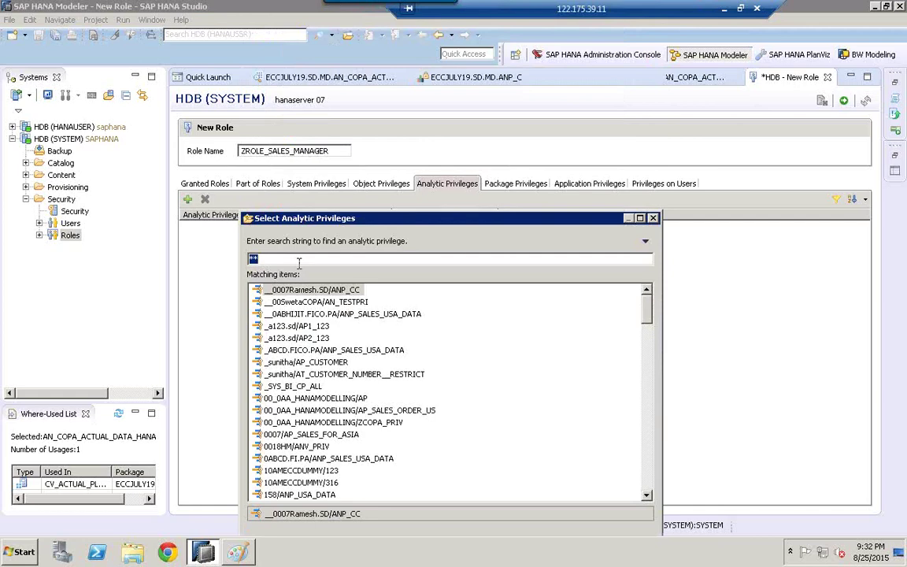
{"action": "type", "text": "ANP_"}
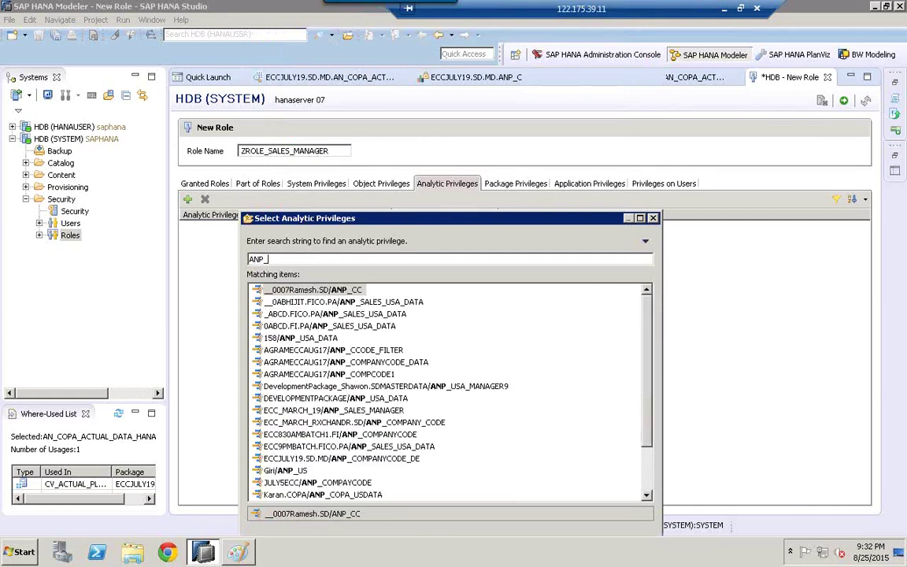
{"action": "key", "text": "BackSpace"}
{"action": "key", "text": "BackSpace"}
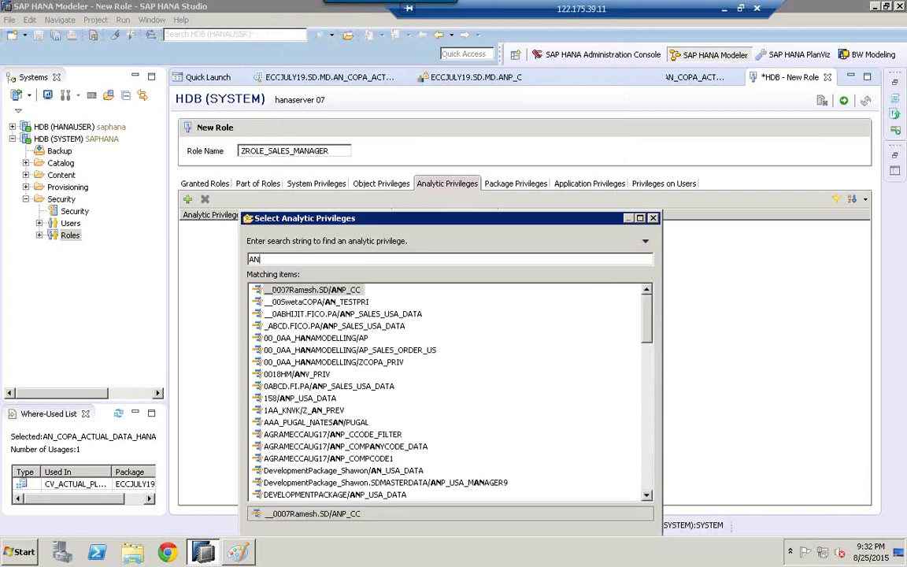
{"action": "type", "text": "P_COMPANY"}
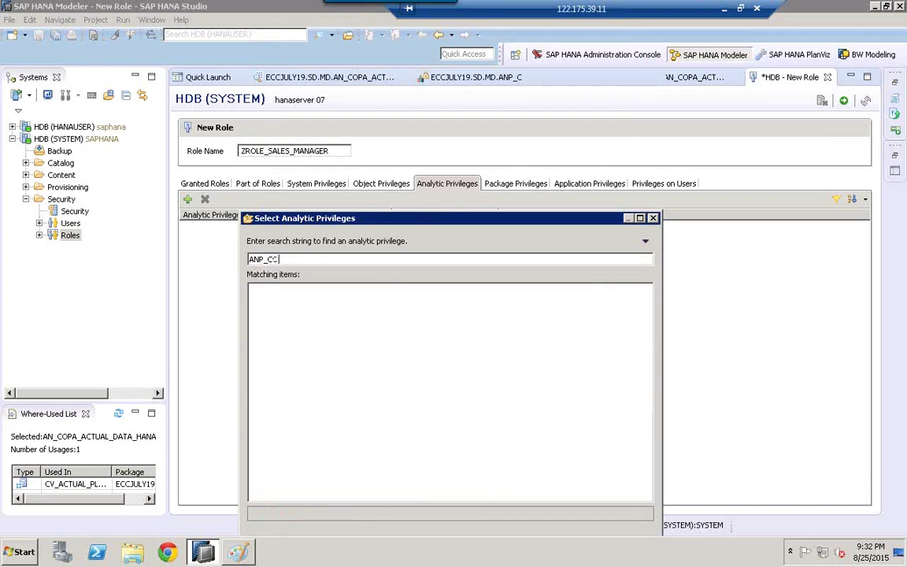
{"action": "type", "text": "CODE"}
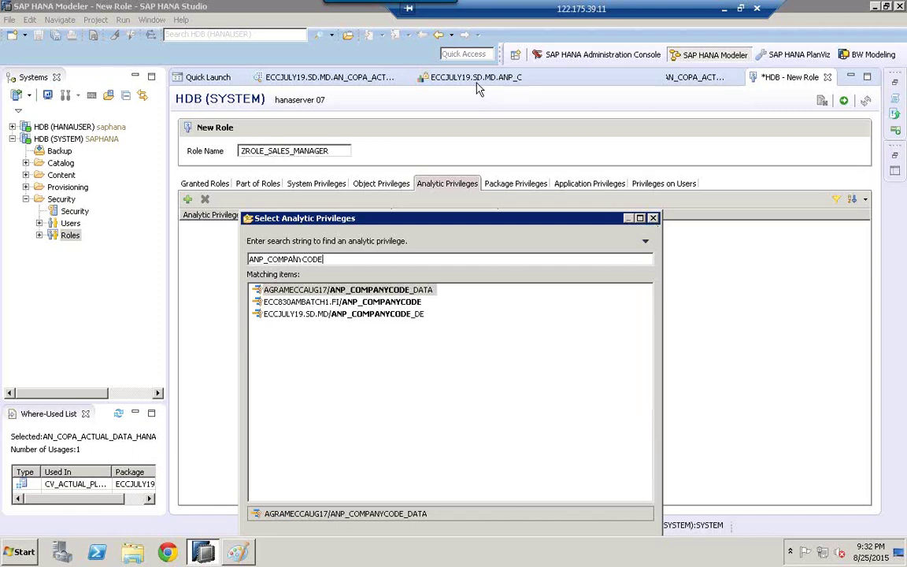
{"action": "left_click", "coordinate": [653, 218]}
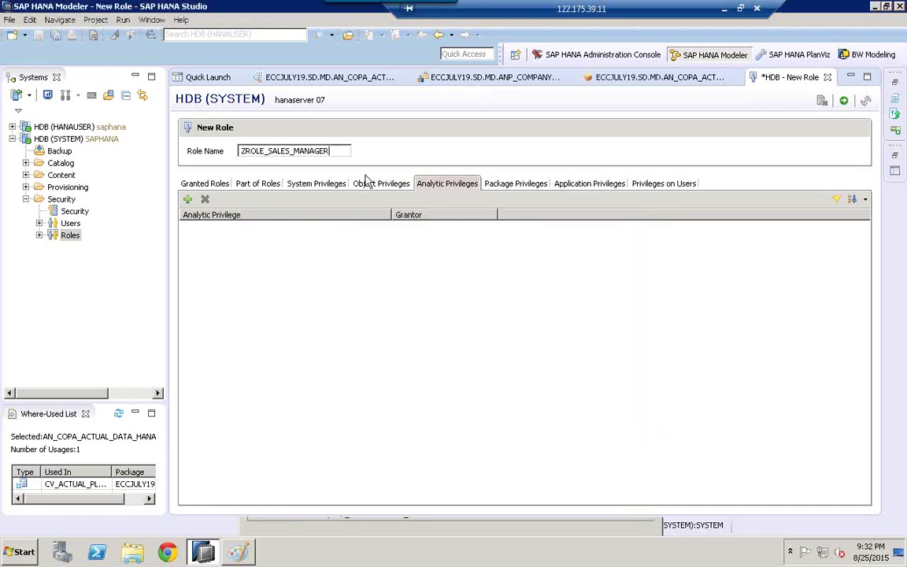
Step: Add ECCJULY19.SD.MD/ANP_COMPANYCODE_DE as the role's analytic privilege, then view Package Privileges
{"action": "left_click", "coordinate": [188, 200]}
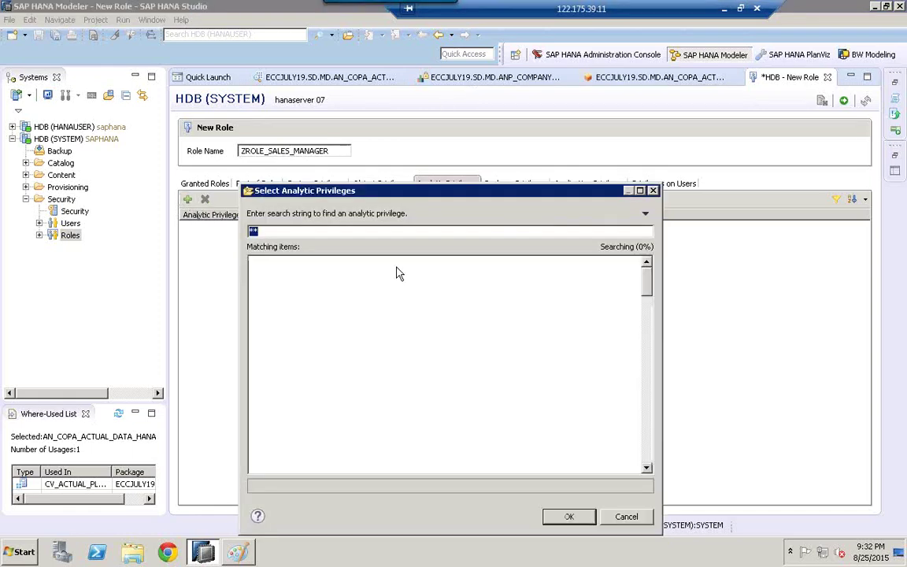
{"action": "type", "text": "ANP_COMPANYCODE_DE"}
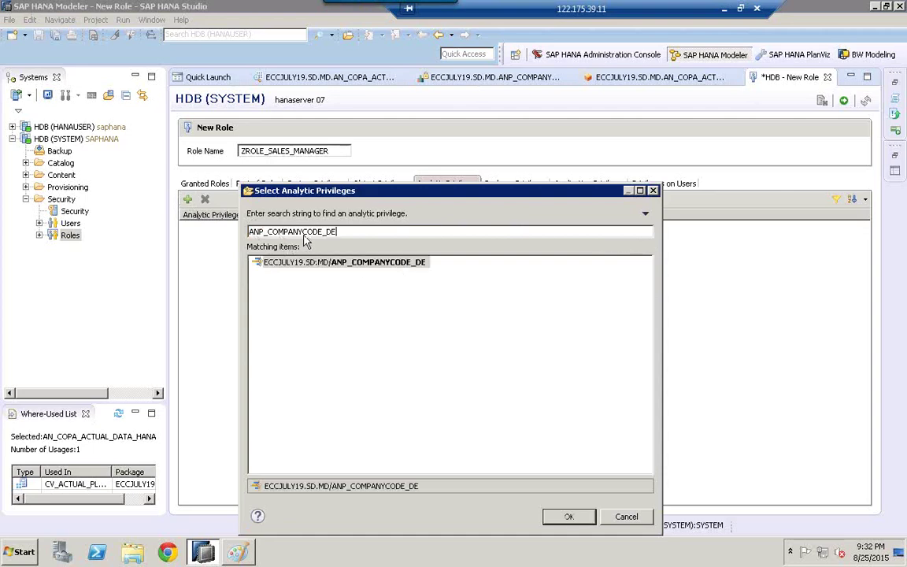
{"action": "left_click", "coordinate": [337, 266]}
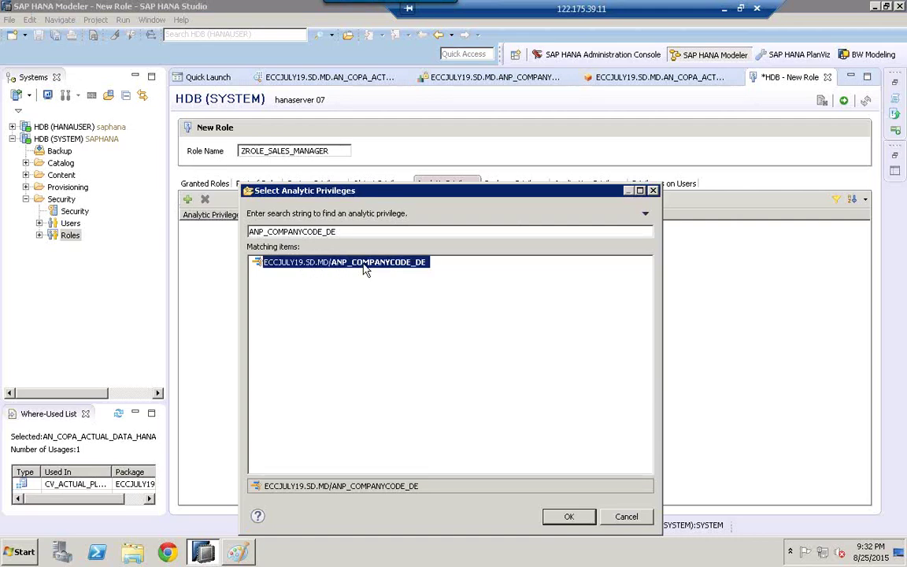
{"action": "left_click", "coordinate": [580, 521]}
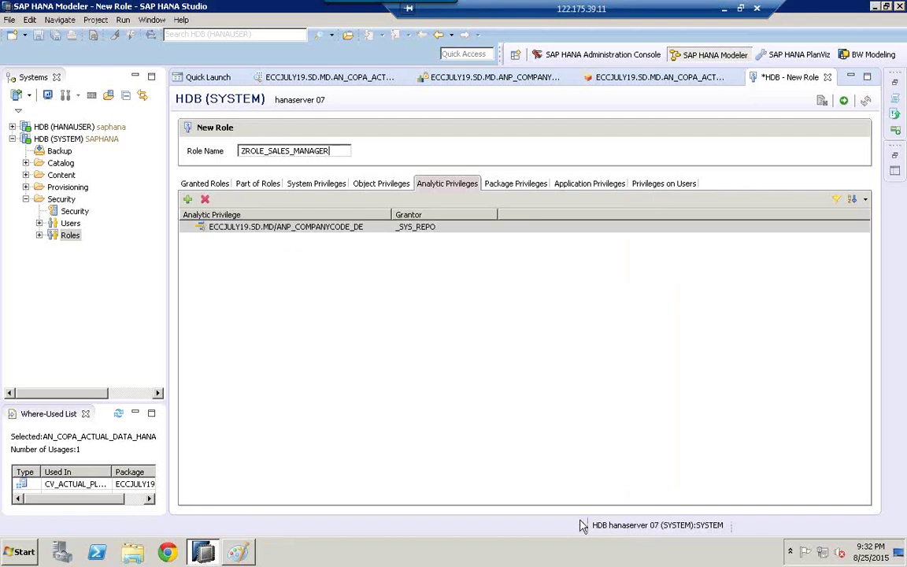
{"action": "left_click", "coordinate": [276, 227]}
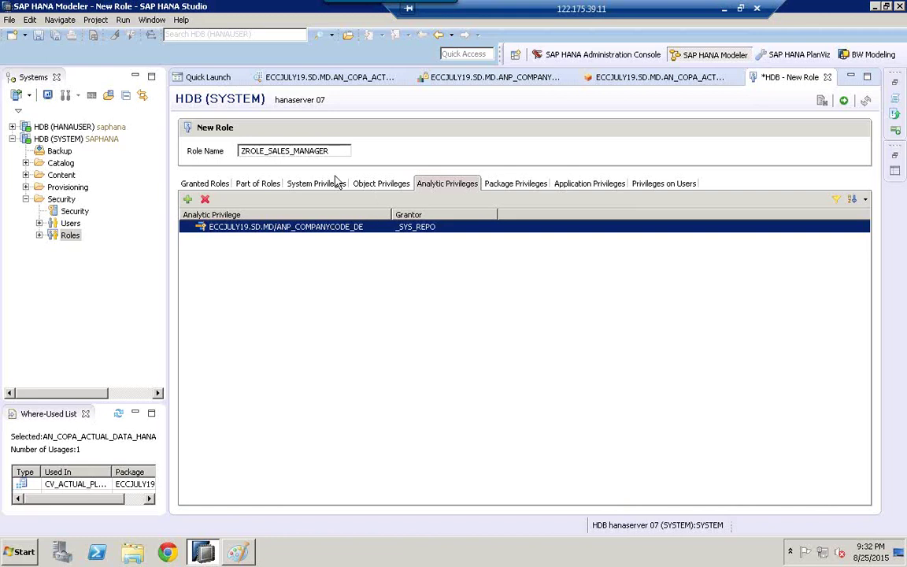
{"action": "left_click", "coordinate": [508, 184]}
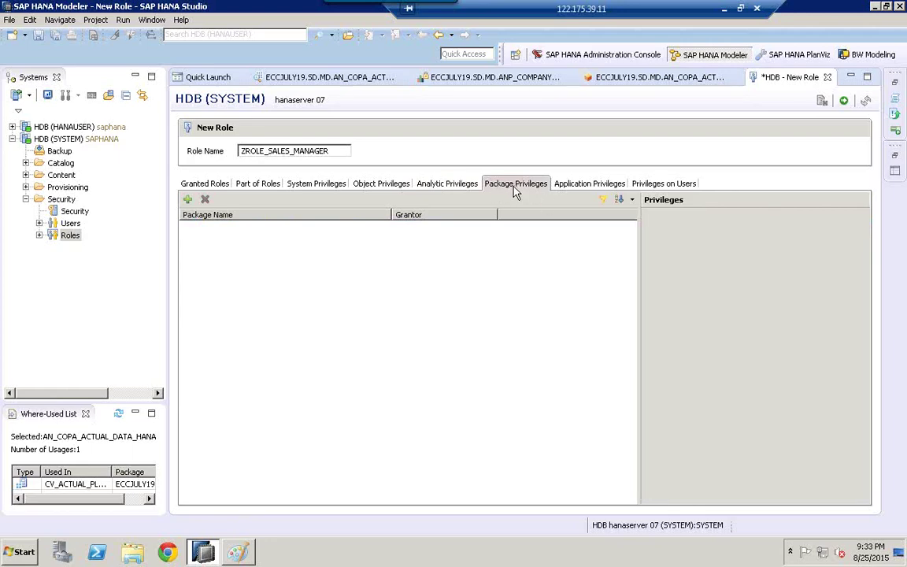
{"action": "left_click", "coordinate": [246, 555]}
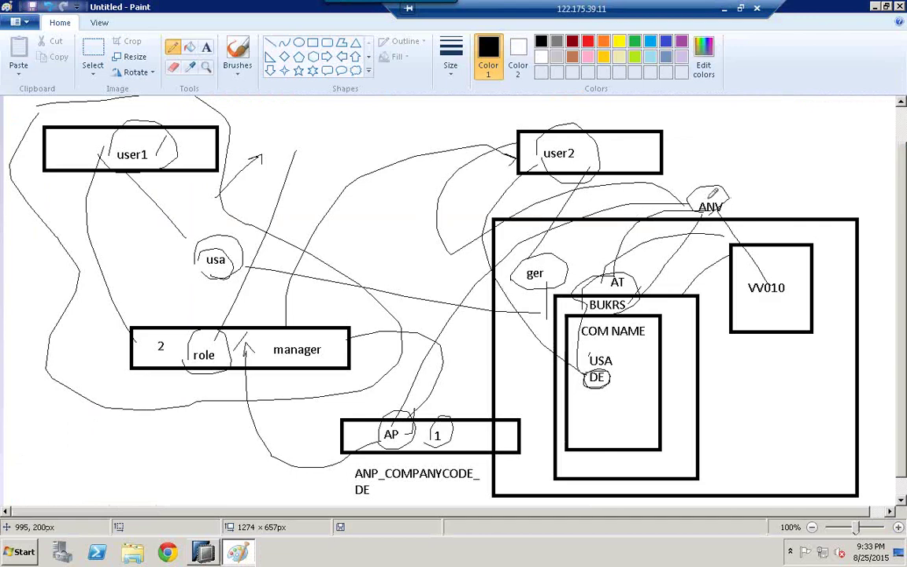
Step: In Paint, draw a line up from ANV to a boxed ECCJULY19 label
{"action": "left_click_drag", "start_coordinate": [708, 197], "coordinate": [724, 142]}
{"action": "left_click", "coordinate": [207, 48]}
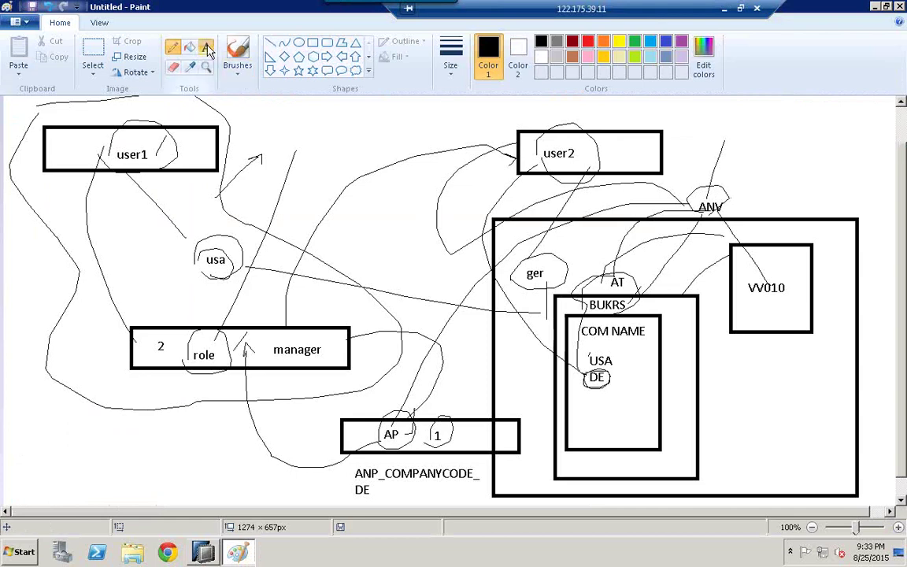
{"action": "left_click", "coordinate": [741, 135]}
{"action": "type", "text": "ECC"}
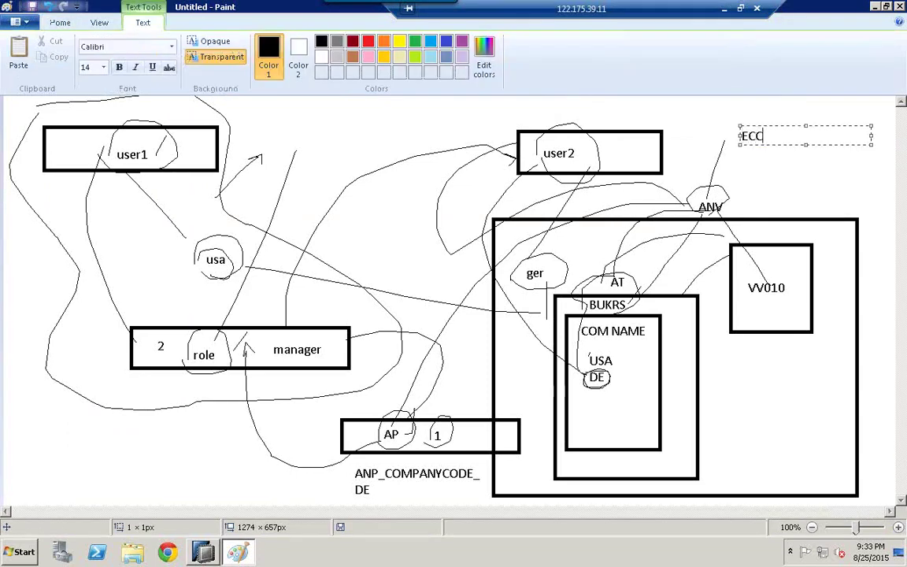
{"action": "type", "text": "JULY19"}
{"action": "left_click", "coordinate": [764, 169]}
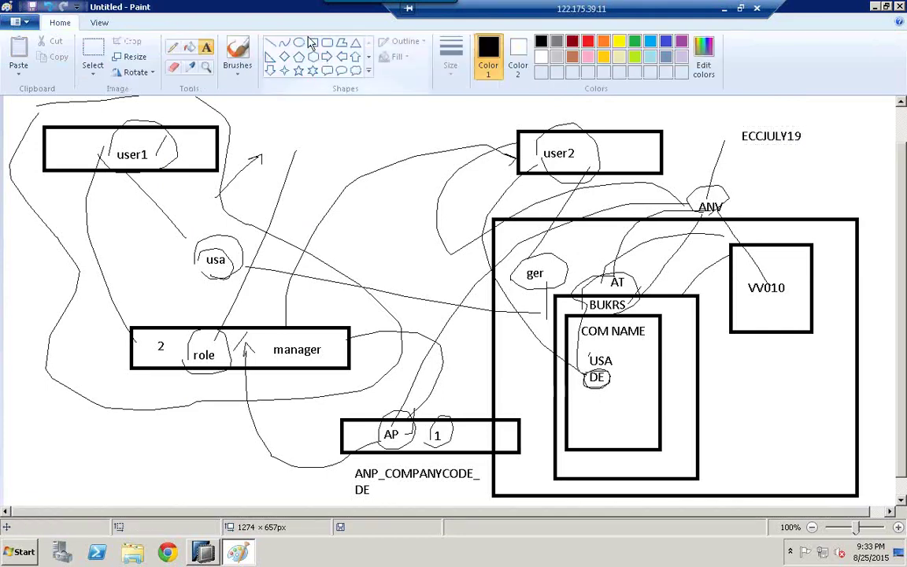
{"action": "left_click", "coordinate": [314, 43]}
{"action": "left_click_drag", "start_coordinate": [724, 123], "coordinate": [818, 153]}
{"action": "left_click", "coordinate": [791, 185]}
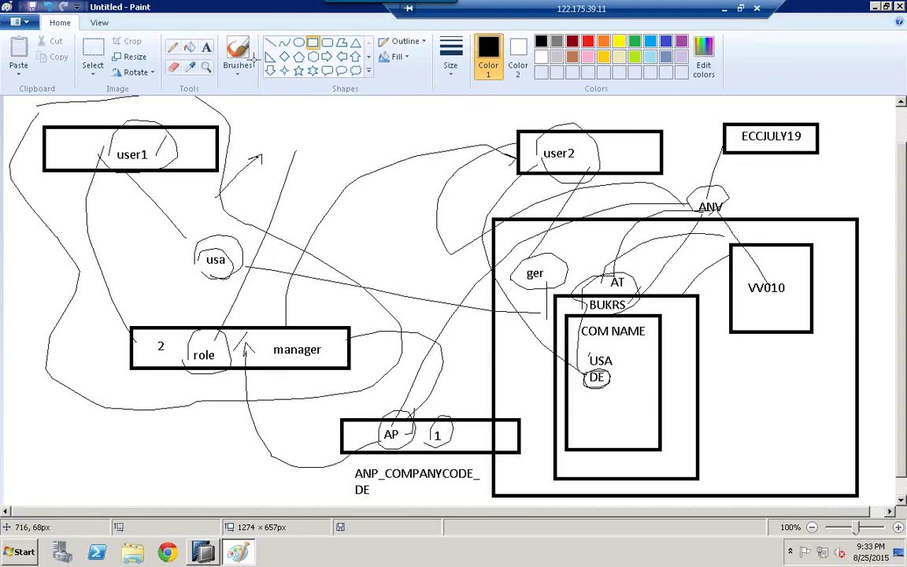
Step: Add a small empty box linked to ANV, circle it with ECCJULY19, and return to SAP HANA Studio
{"action": "left_click_drag", "start_coordinate": [808, 192], "coordinate": [758, 174]}
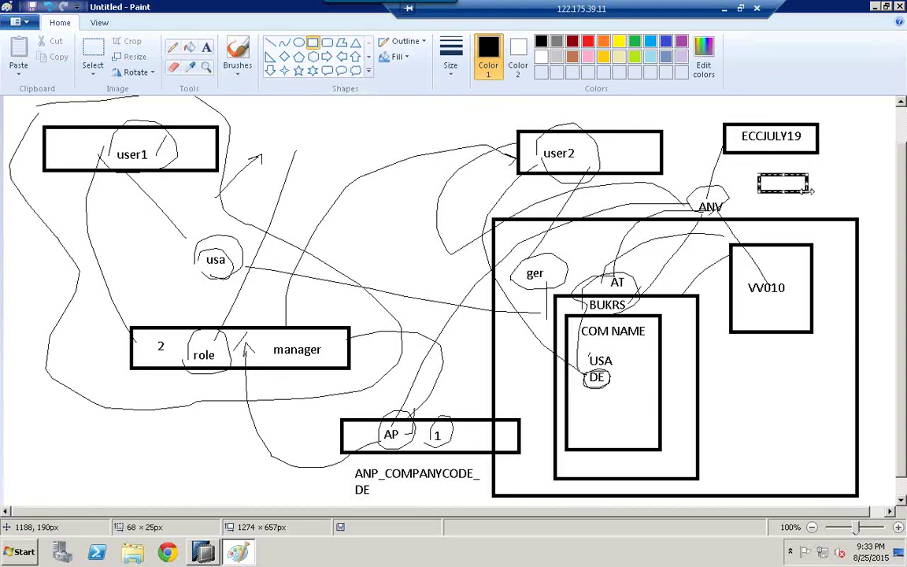
{"action": "left_click", "coordinate": [173, 47]}
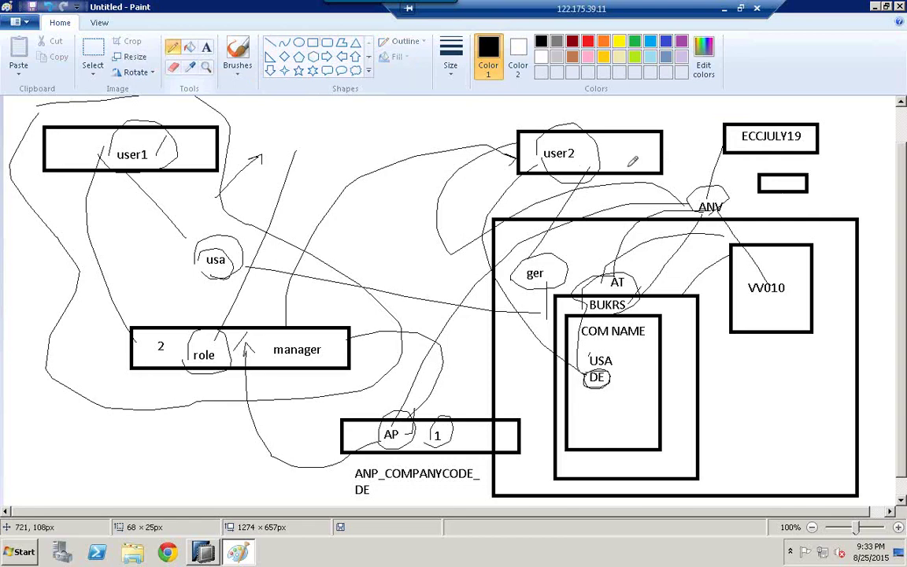
{"action": "left_click_drag", "start_coordinate": [758, 182], "coordinate": [719, 191]}
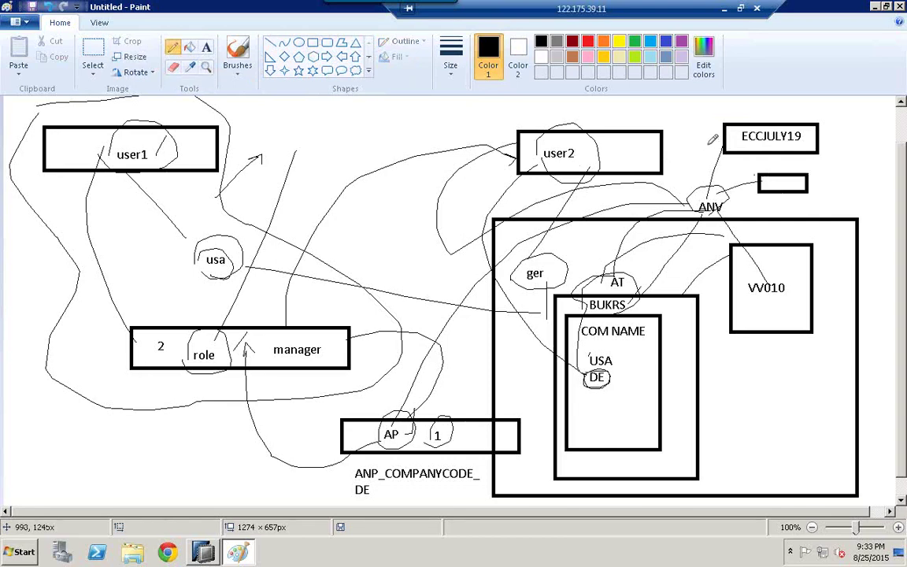
{"action": "mouse_move", "coordinate": [709, 146]}
{"action": "left_mouse_down"}
{"action": "mouse_move", "coordinate": [780, 104]}
{"action": "mouse_move", "coordinate": [832, 180]}
{"action": "mouse_move", "coordinate": [804, 206]}
{"action": "left_mouse_up"}
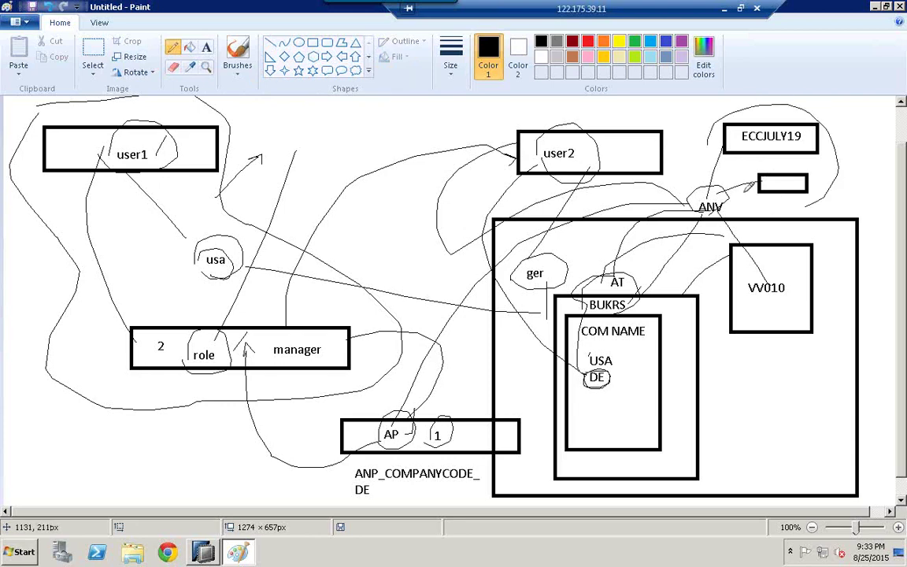
{"action": "left_click_drag", "start_coordinate": [744, 191], "coordinate": [713, 143]}
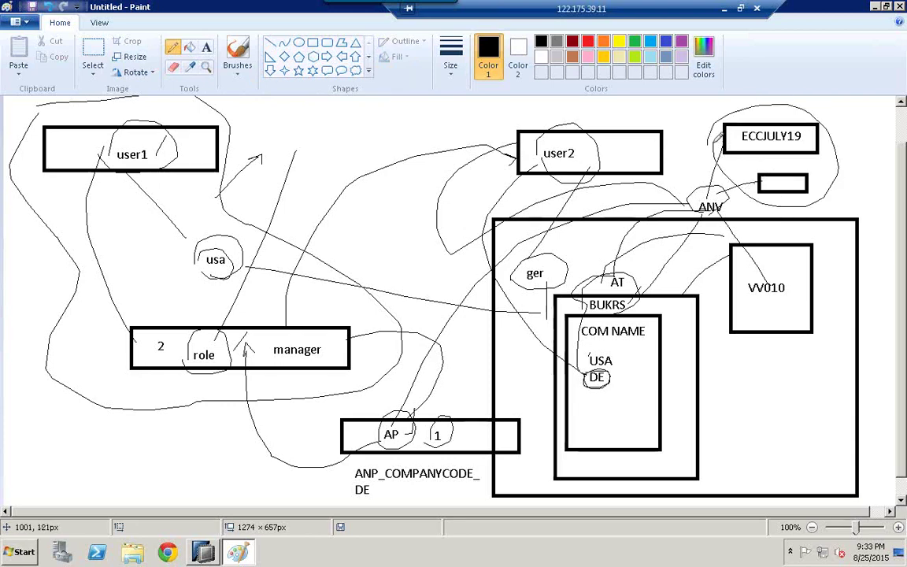
{"action": "mouse_move", "coordinate": [205, 553]}
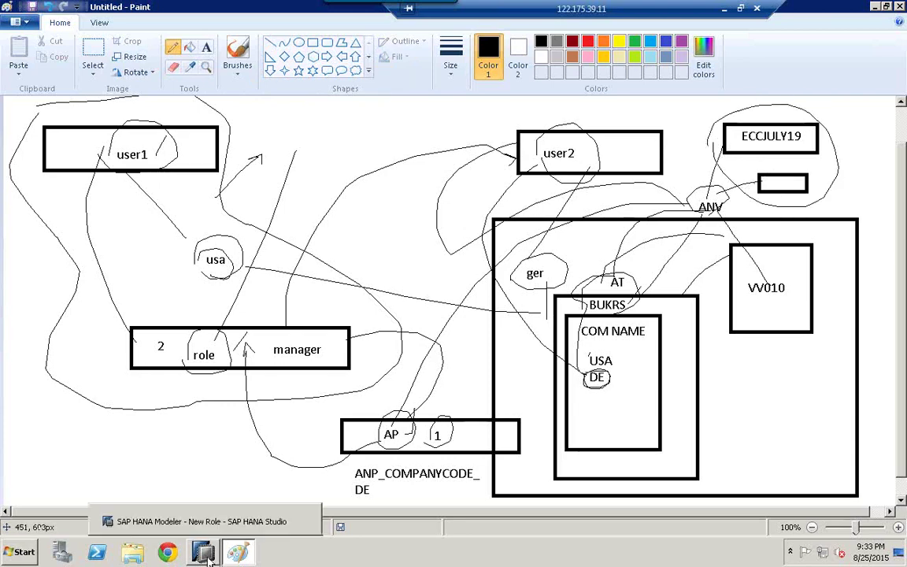
{"action": "left_click", "coordinate": [189, 512]}
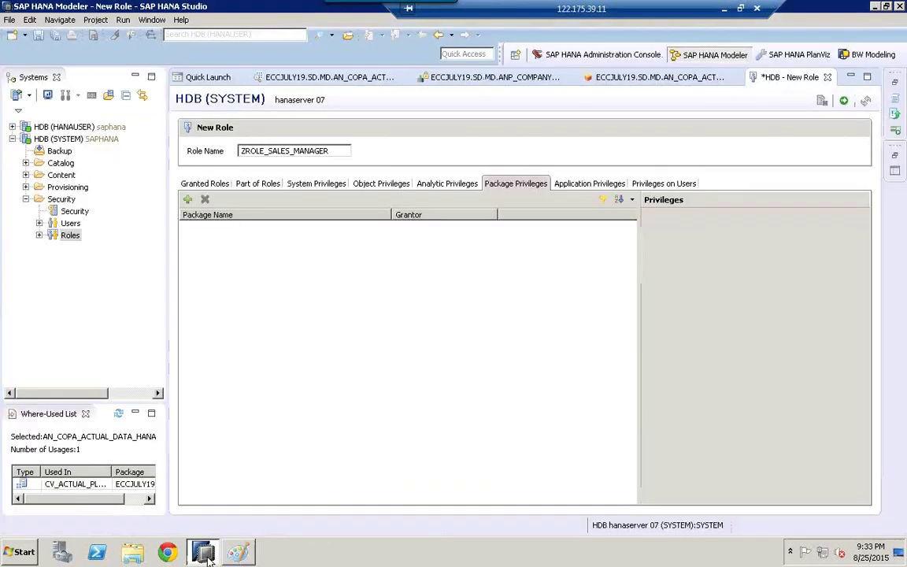
Step: Expand the Content folder under HDB (SYSTEM) to list the repository packages
{"action": "left_click", "coordinate": [26, 175]}
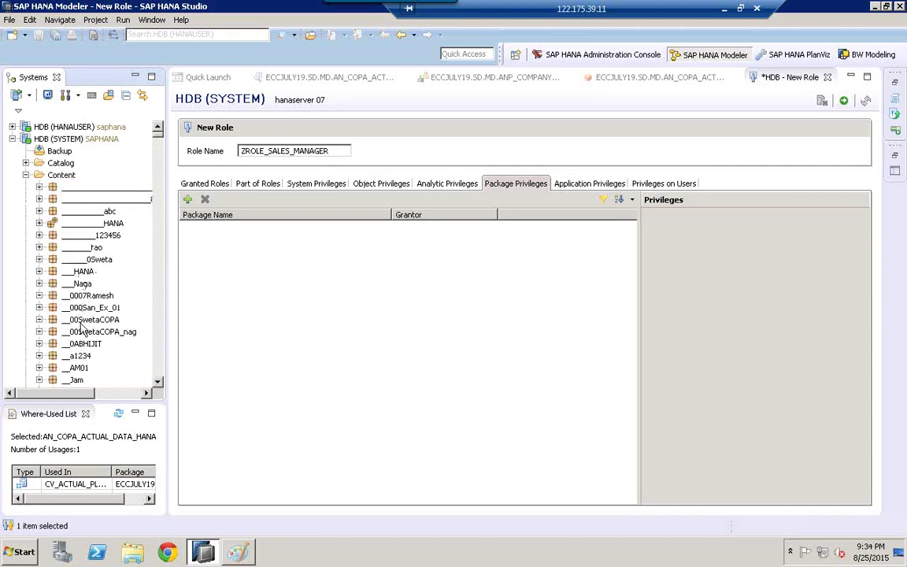
{"action": "left_click", "coordinate": [160, 360]}
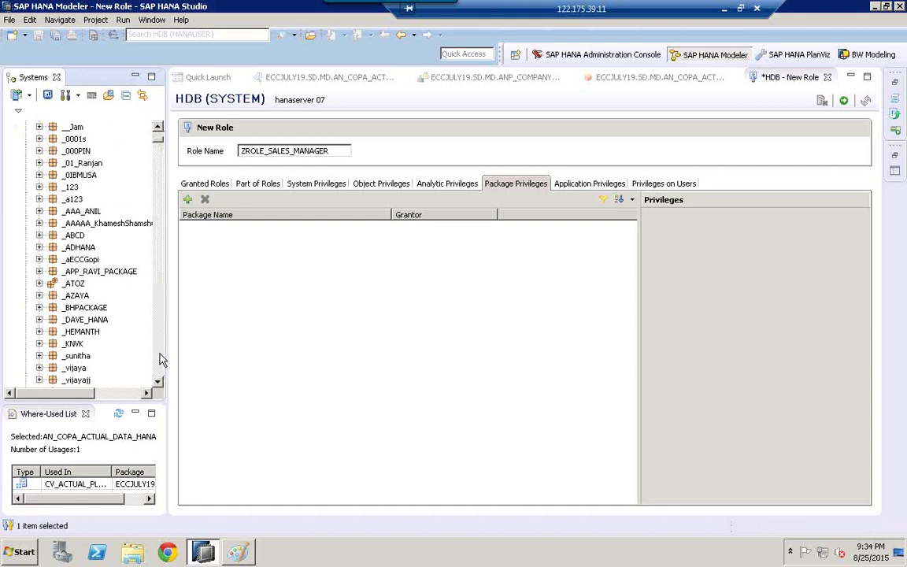
{"action": "left_click", "coordinate": [159, 140]}
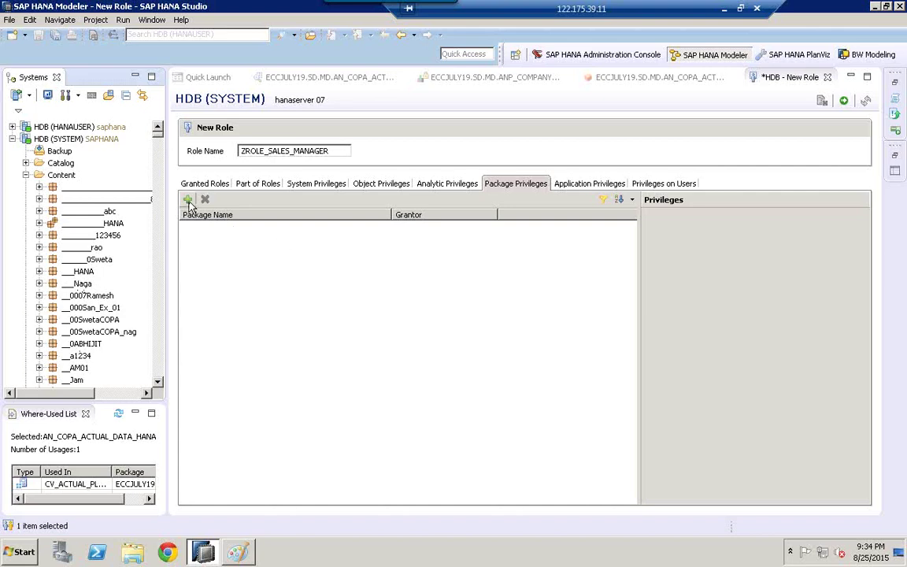
Step: Search the repository packages and add ECCJULY19 to the role's package privileges
{"action": "left_click", "coordinate": [188, 200]}
{"action": "type", "text": "ROOT"}
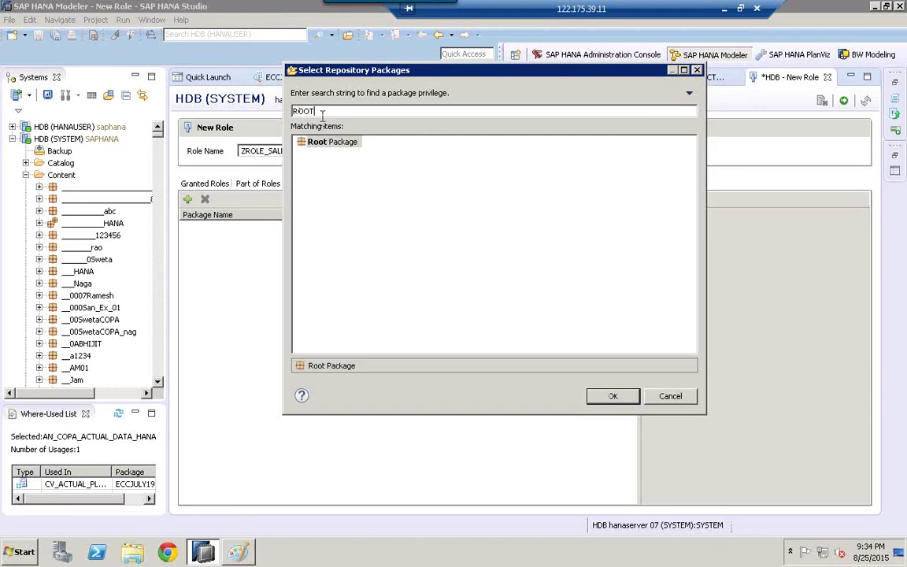
{"action": "left_click", "coordinate": [319, 144]}
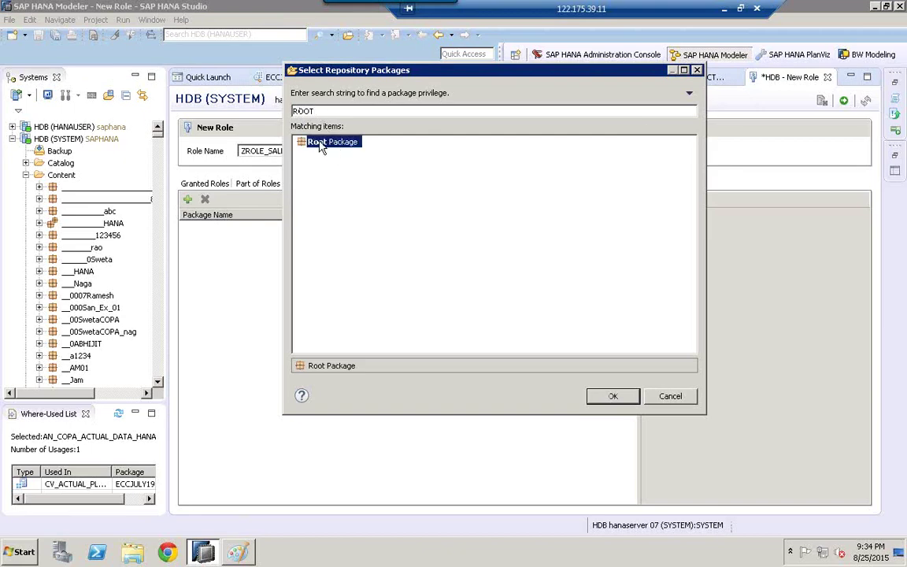
{"action": "left_click", "coordinate": [332, 111]}
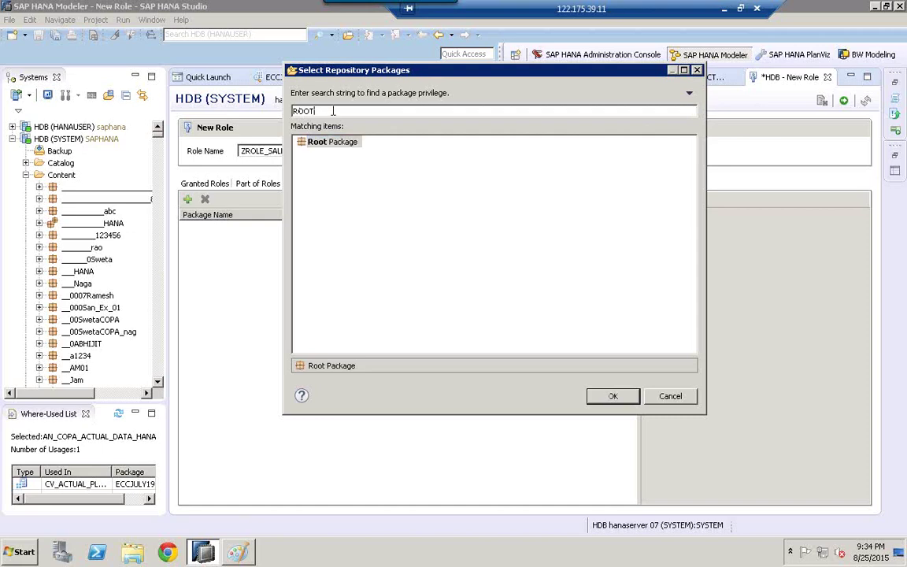
{"action": "key", "text": "BackSpace"}
{"action": "key", "text": "BackSpace"}
{"action": "key", "text": "BackSpace"}
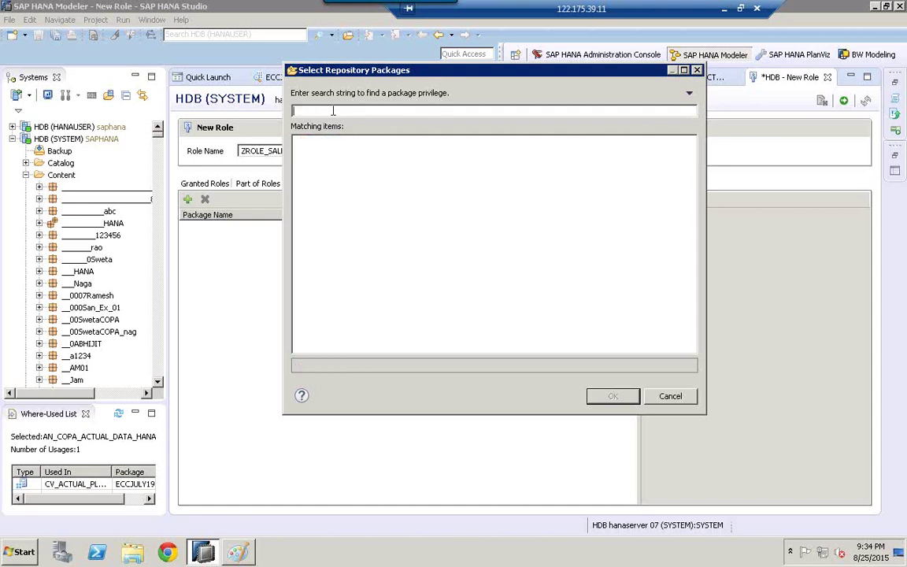
{"action": "type", "text": "ECCJULY19"}
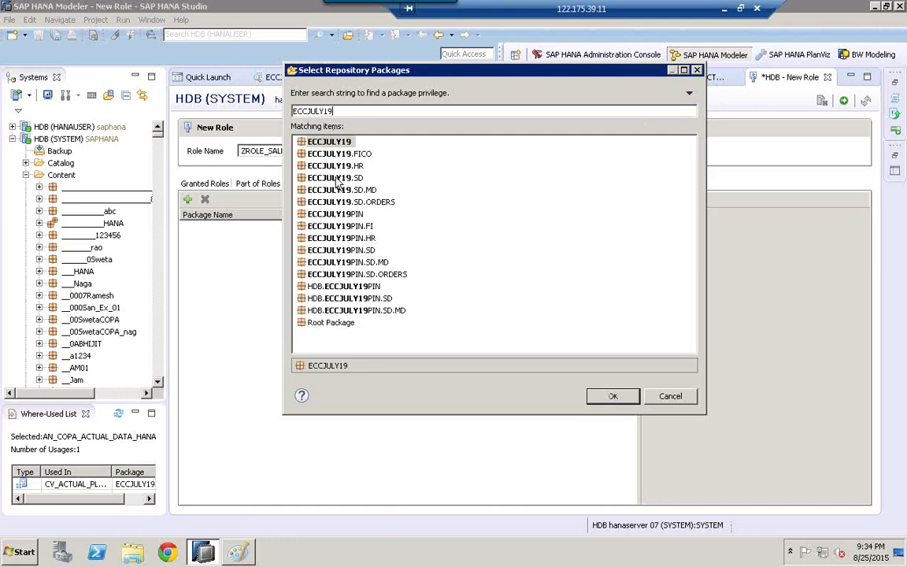
{"action": "left_click", "coordinate": [326, 143]}
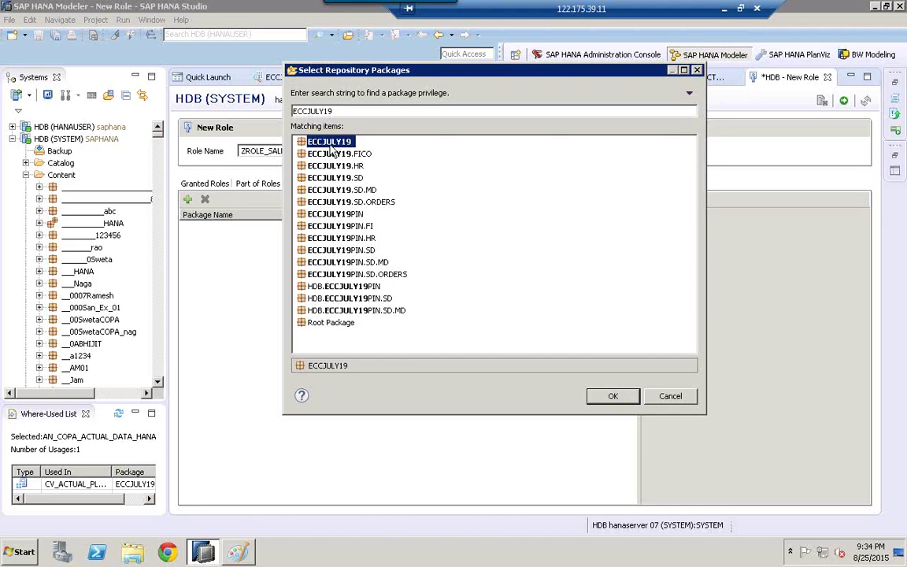
{"action": "left_click", "coordinate": [614, 397]}
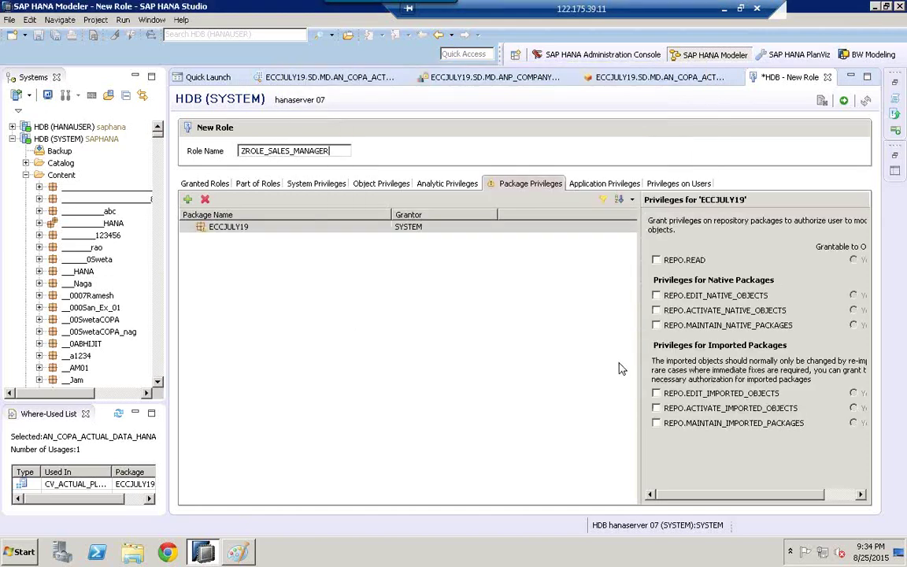
Step: Tick REPO.READ, REPO.EDIT_NATIVE_OBJECTS, REPO.ACTIVATE_NATIVE_OBJECTS and REPO.MAINTAIN_NATIVE_PACKAGES for ECCJULY19
{"action": "left_click", "coordinate": [213, 228]}
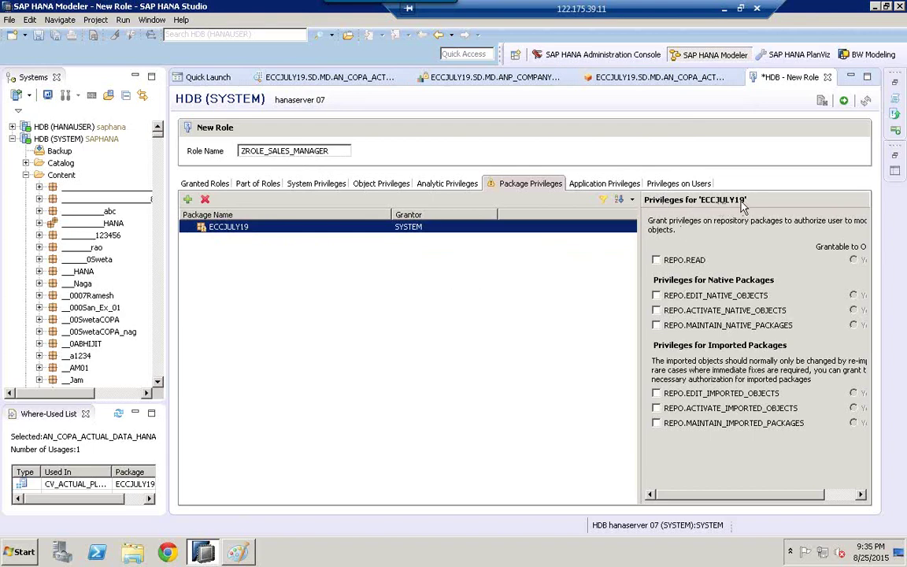
{"action": "left_click", "coordinate": [657, 261]}
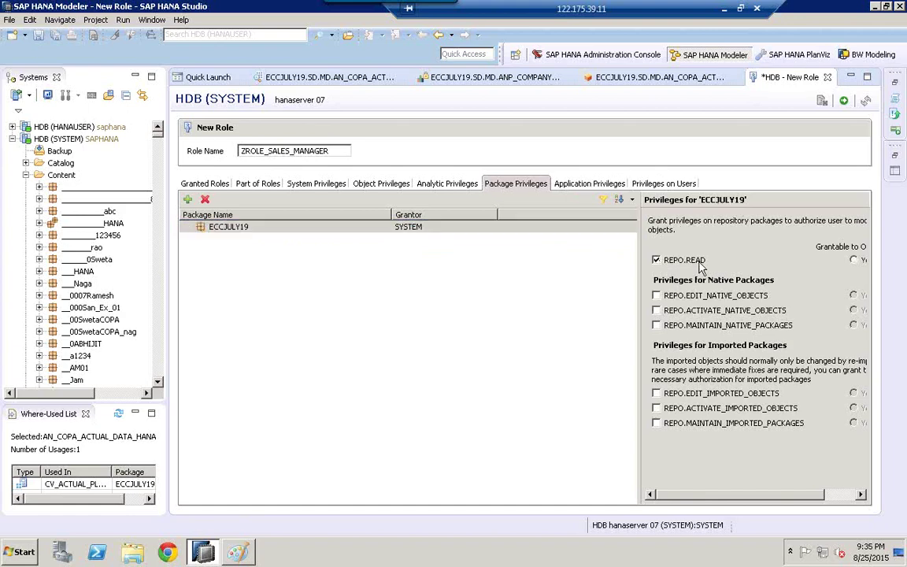
{"action": "left_click", "coordinate": [656, 295]}
{"action": "left_click", "coordinate": [656, 326]}
{"action": "left_click", "coordinate": [657, 296]}
{"action": "left_click", "coordinate": [213, 228]}
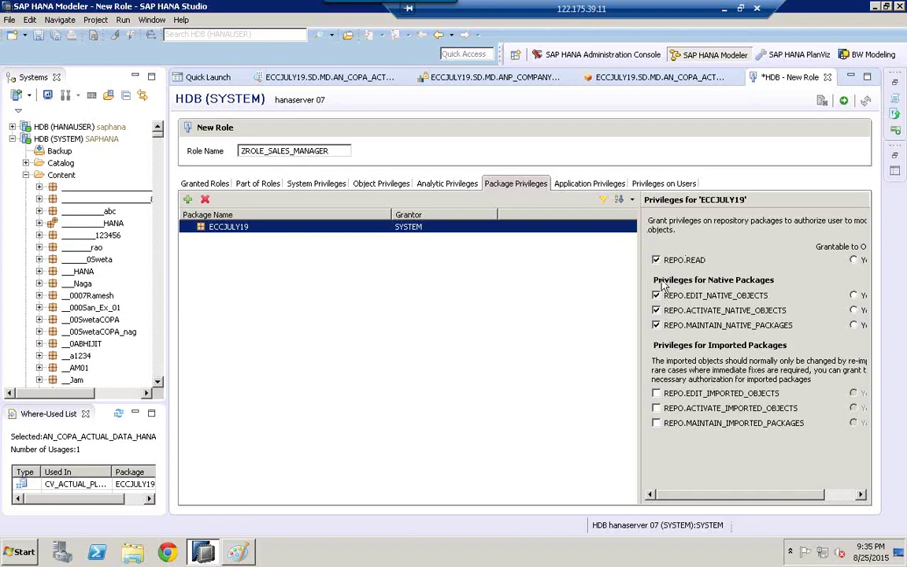
{"action": "left_click", "coordinate": [448, 186]}
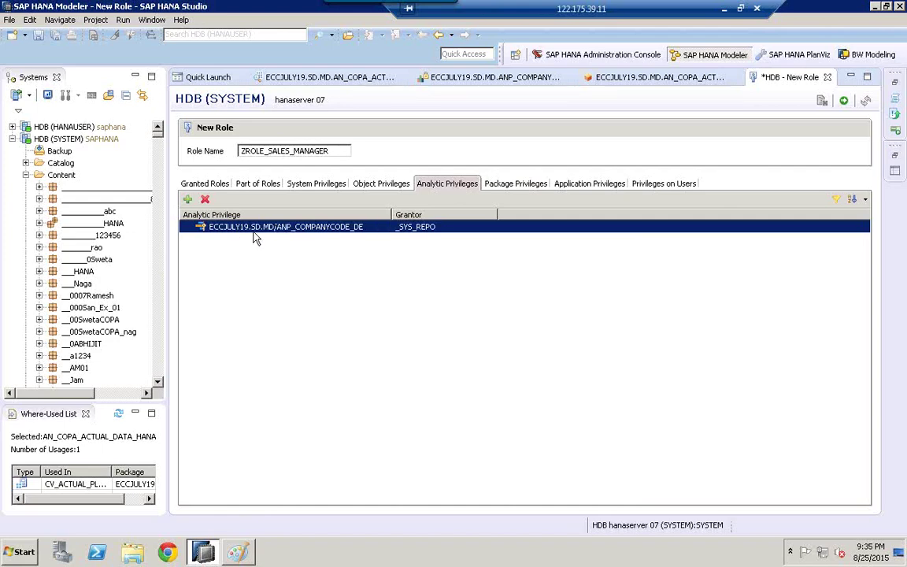
Step: Check the role's Object Privileges tab, then switch back to the Paint diagram
{"action": "left_click", "coordinate": [385, 184]}
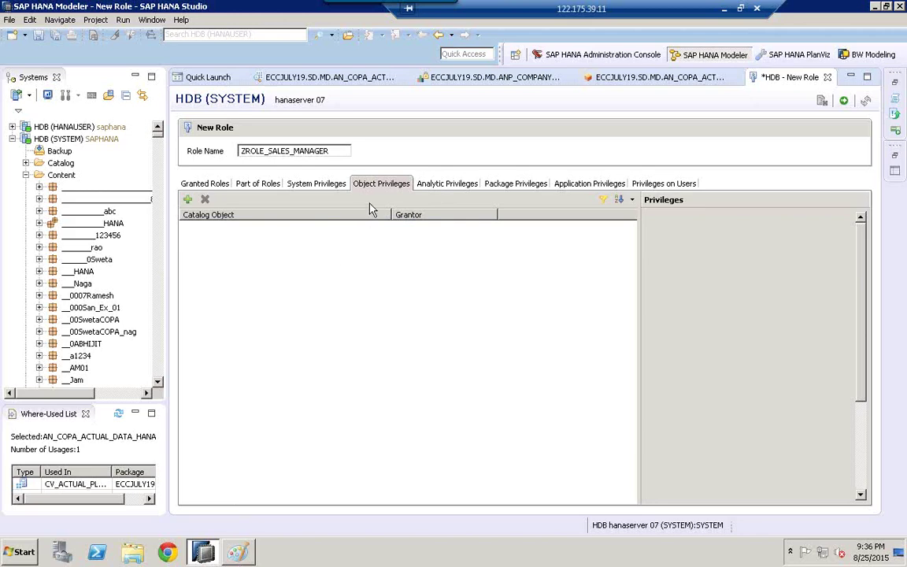
{"action": "left_click", "coordinate": [237, 553]}
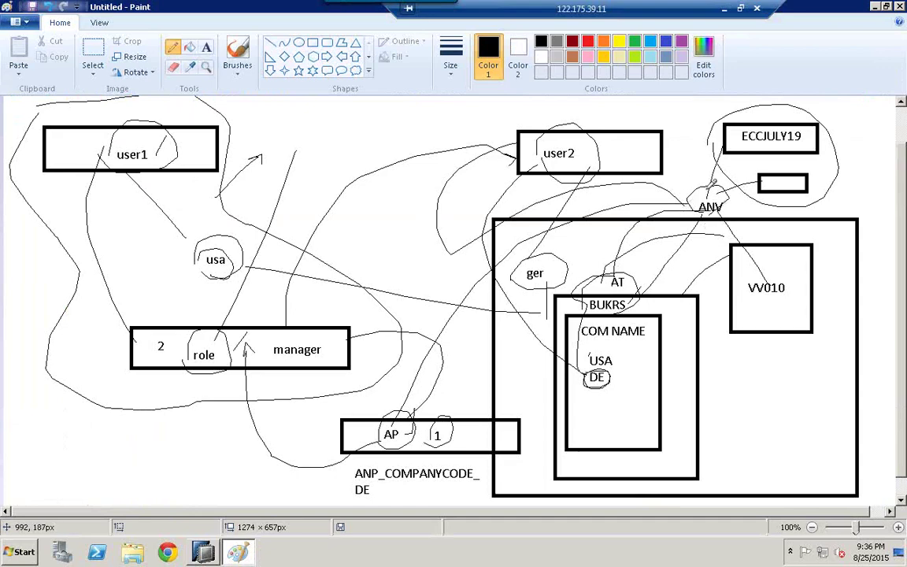
Step: Draw a stroke from ANV across the diagram's top and place a 'CV' text label above it
{"action": "mouse_move", "coordinate": [714, 183]}
{"action": "left_mouse_down"}
{"action": "mouse_move", "coordinate": [662, 126]}
{"action": "mouse_move", "coordinate": [600, 107]}
{"action": "mouse_move", "coordinate": [494, 95]}
{"action": "mouse_move", "coordinate": [329, 114]}
{"action": "left_mouse_up"}
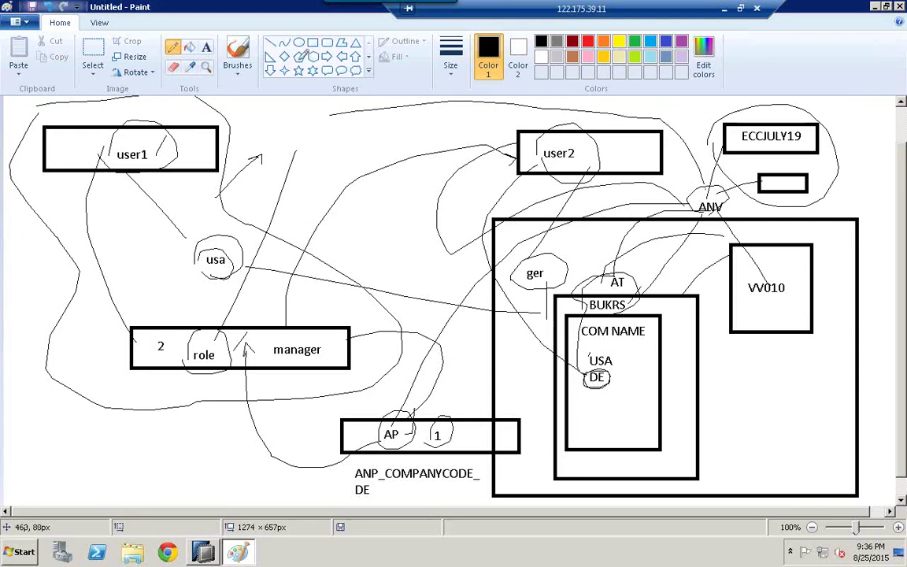
{"action": "left_click", "coordinate": [207, 48]}
{"action": "left_click", "coordinate": [316, 124]}
{"action": "type", "text": "CV"}
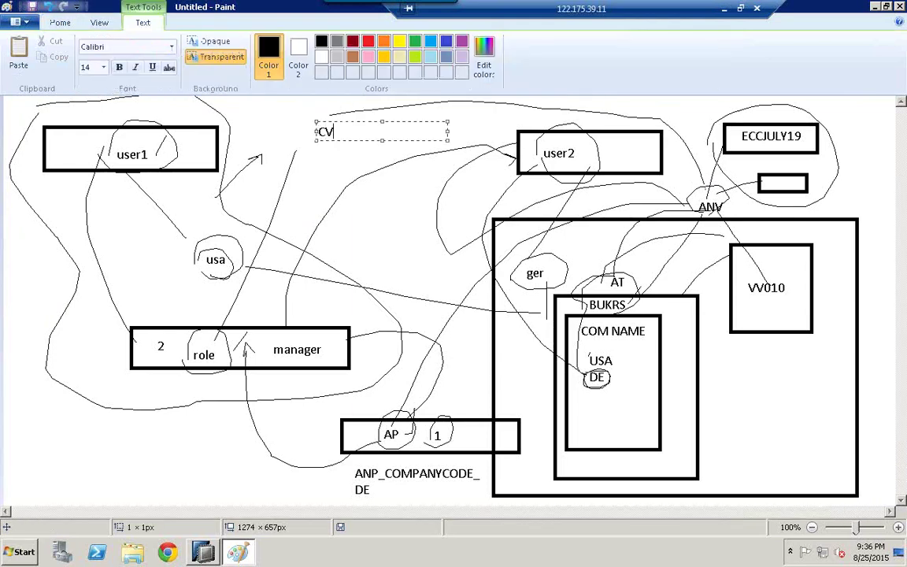
{"action": "left_click", "coordinate": [353, 218]}
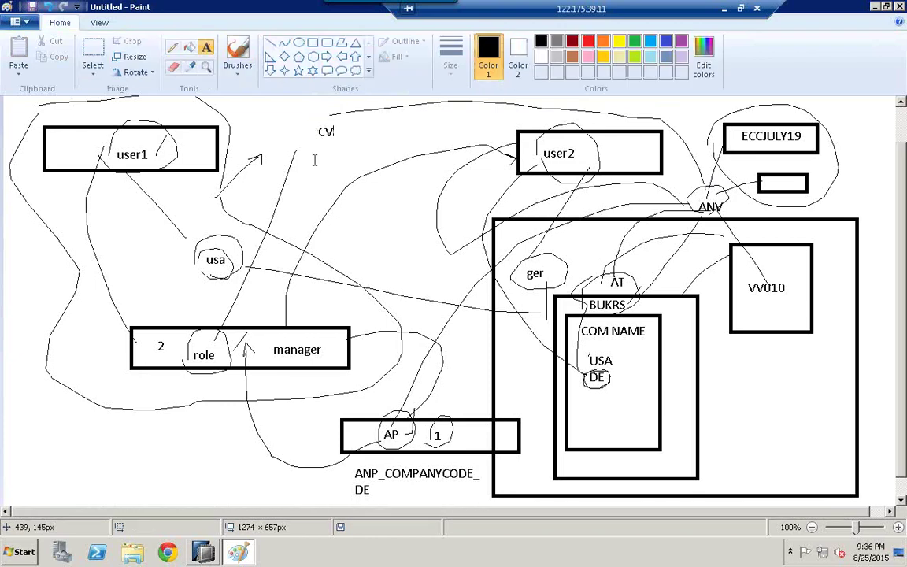
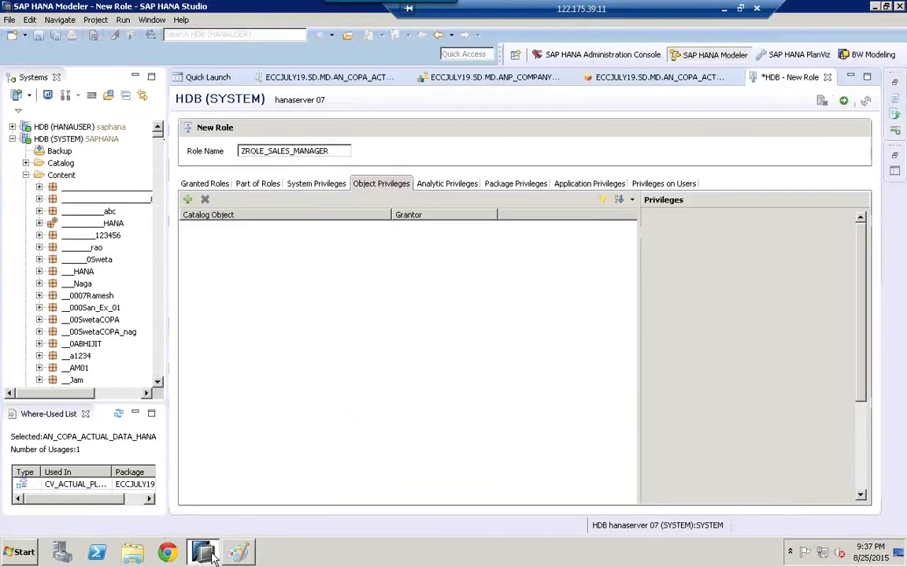
Step: Add the _SYS_BI and _SYS_BIC catalog objects to the role's object privileges
{"action": "left_click", "coordinate": [188, 201]}
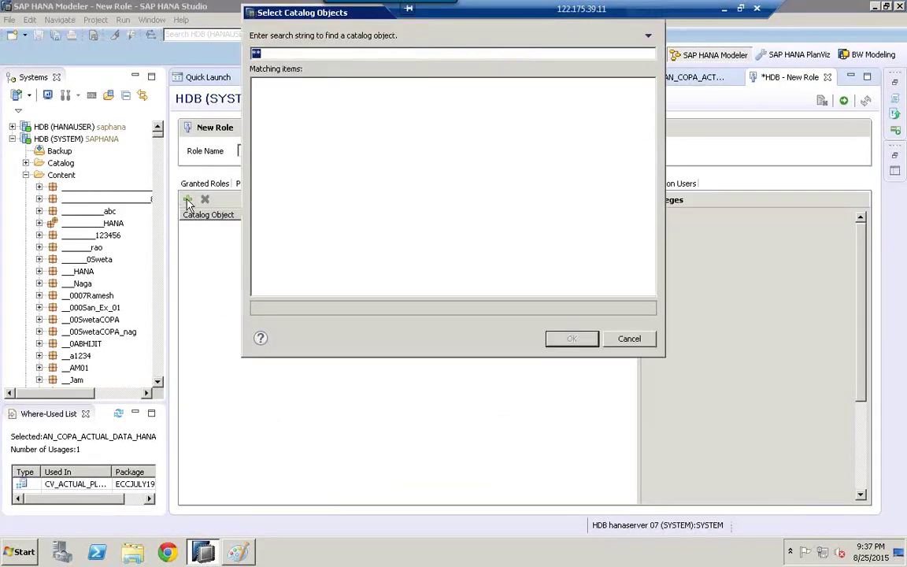
{"action": "key", "text": "BackSpace"}
{"action": "type", "text": "_SYS_BI"}
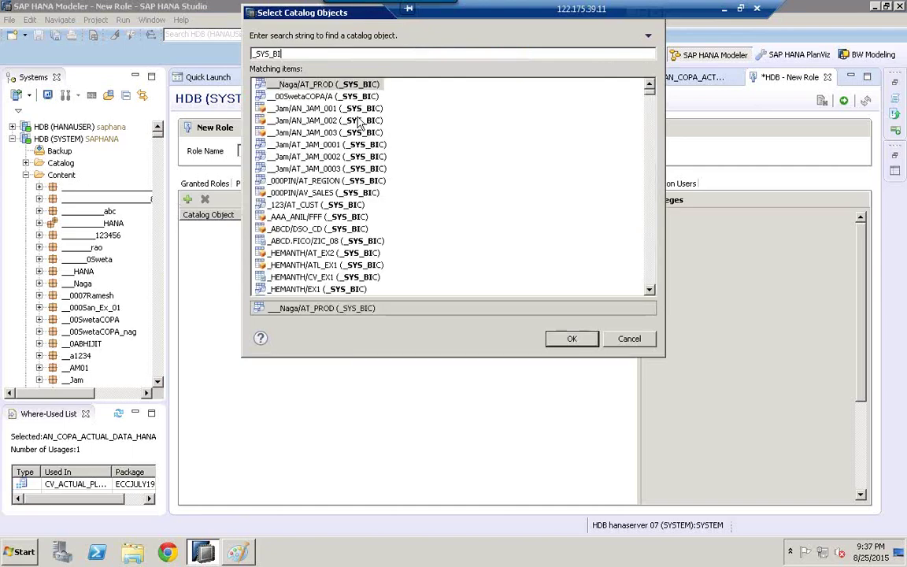
{"action": "left_click", "coordinate": [652, 281]}
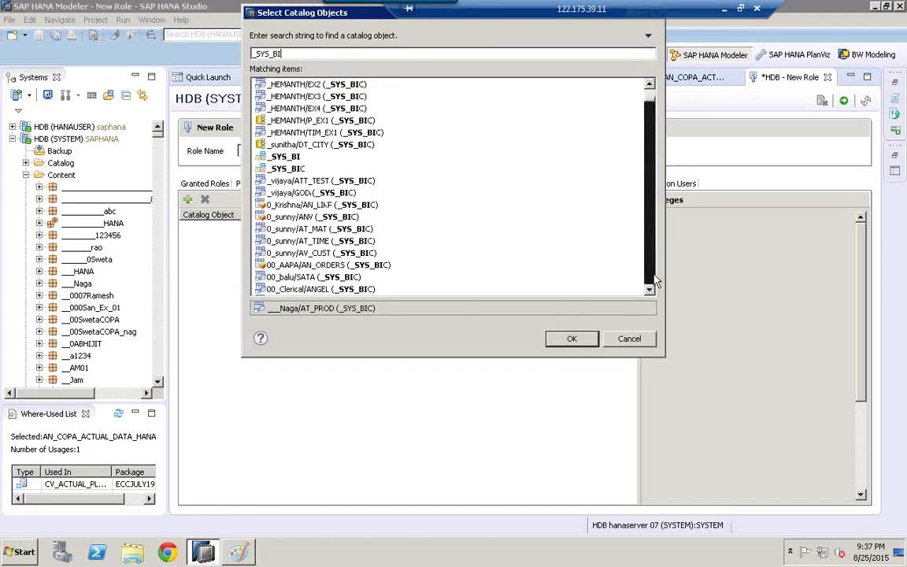
{"action": "left_click", "coordinate": [653, 98]}
{"action": "left_click", "coordinate": [285, 157]}
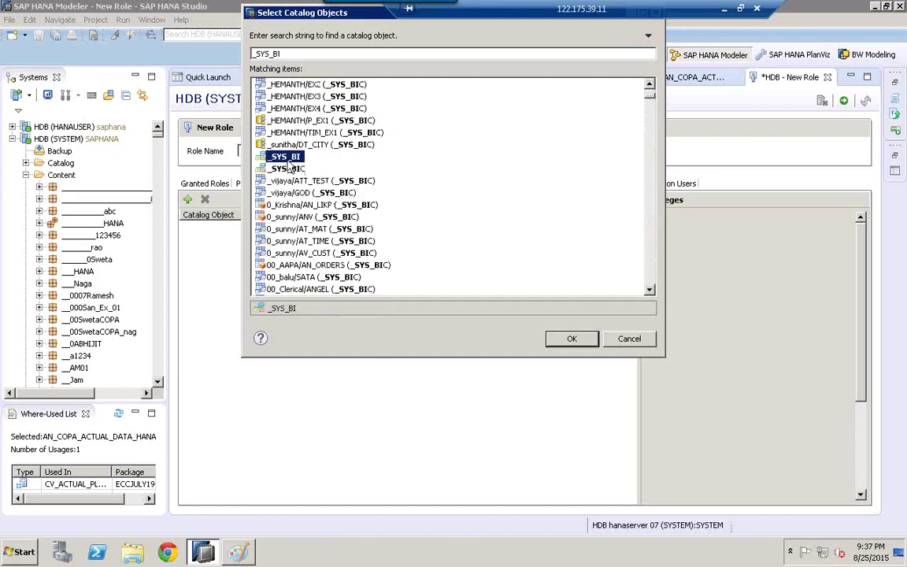
{"action": "left_click", "coordinate": [289, 169], "text": "shift"}
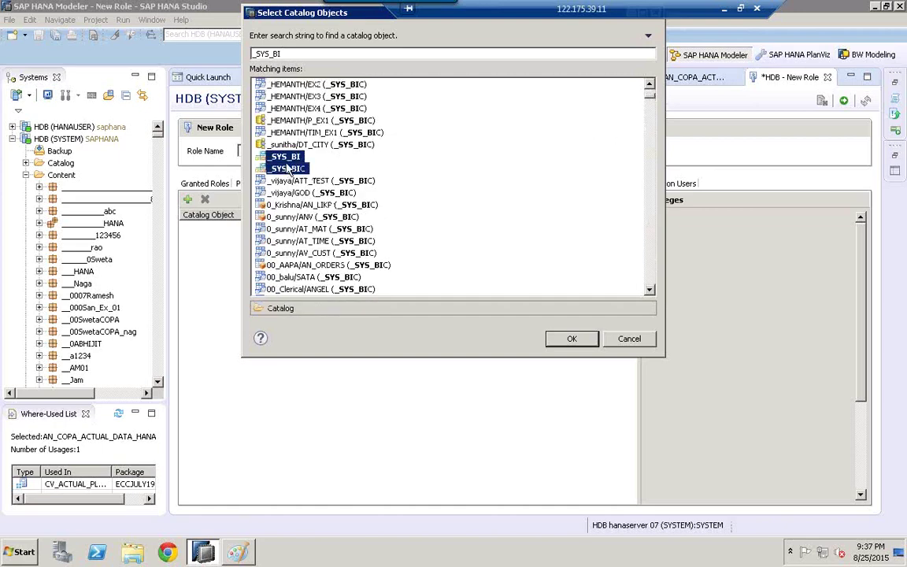
{"action": "left_click", "coordinate": [579, 344]}
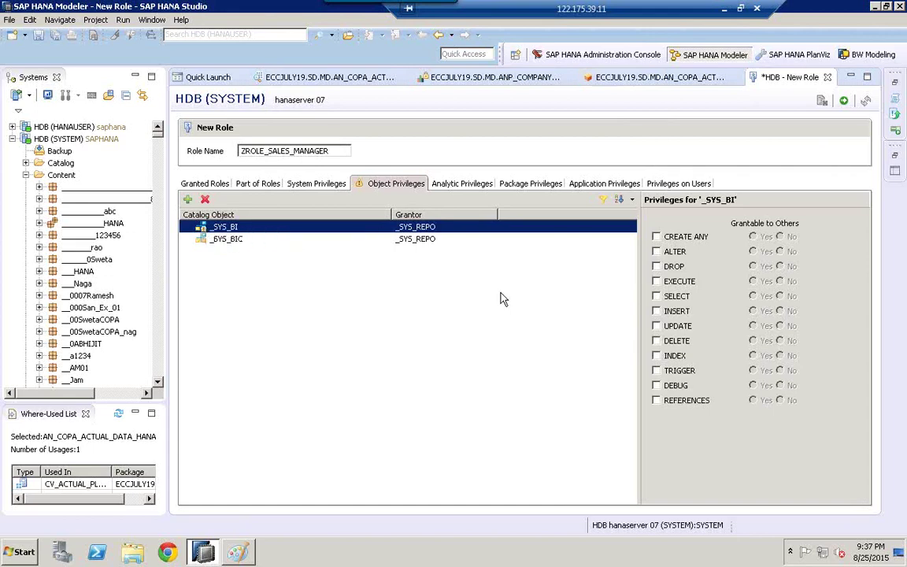
Step: Grant EXECUTE and SELECT on both _SYS_BI and _SYS_BIC
{"action": "left_click", "coordinate": [656, 297]}
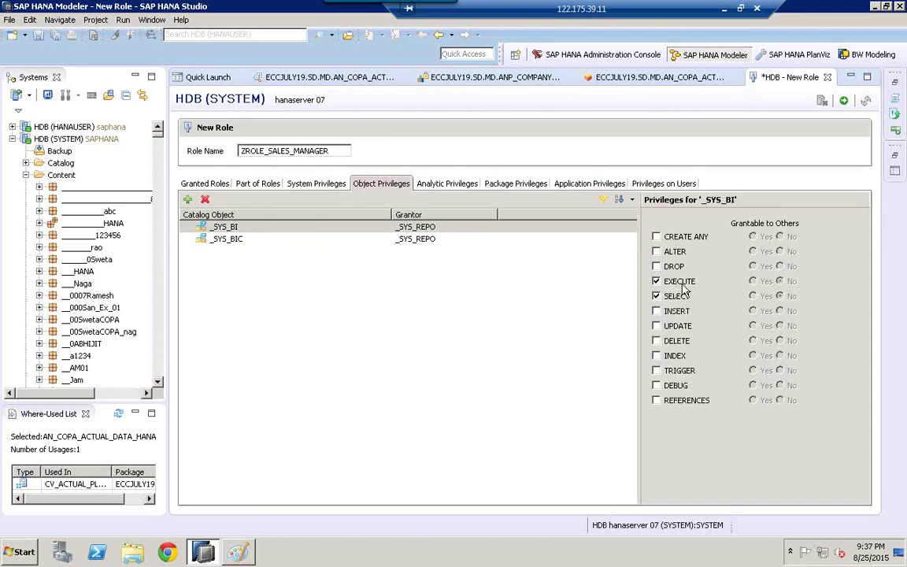
{"action": "left_click", "coordinate": [227, 240]}
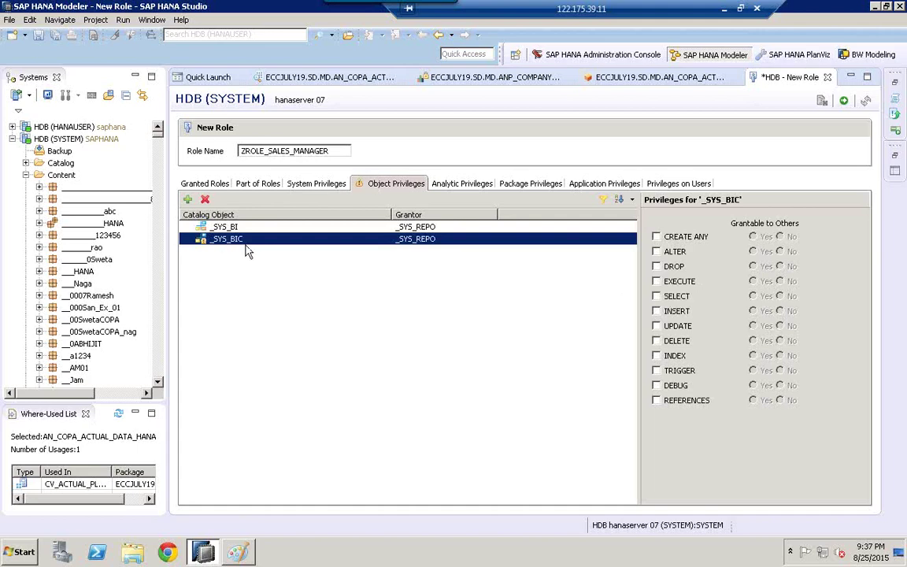
{"action": "left_click", "coordinate": [656, 281]}
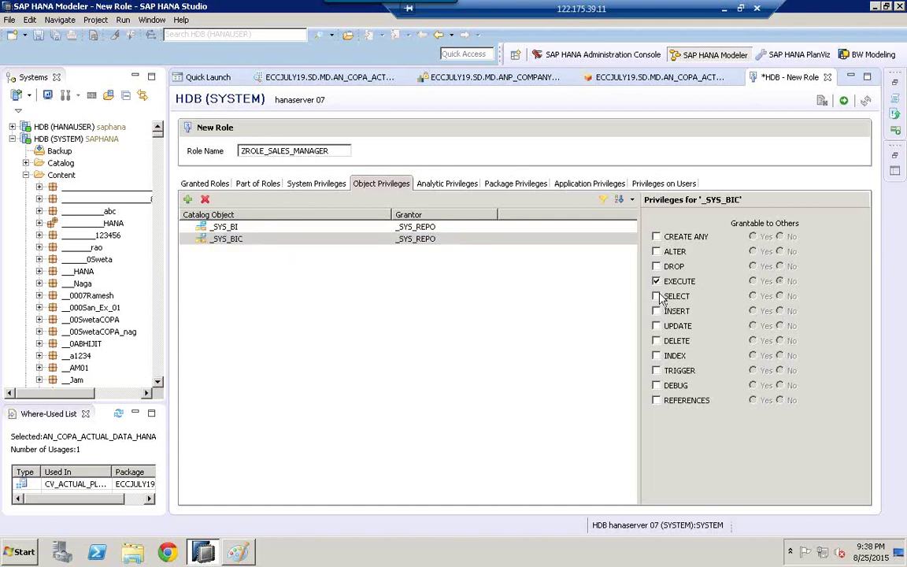
{"action": "left_click", "coordinate": [658, 297]}
{"action": "left_click", "coordinate": [235, 244]}
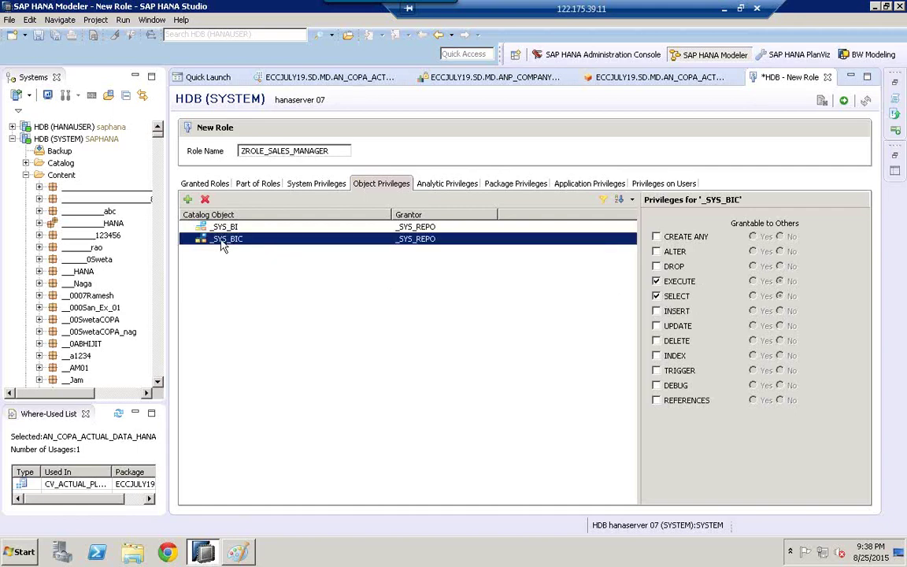
{"action": "left_click", "coordinate": [214, 229]}
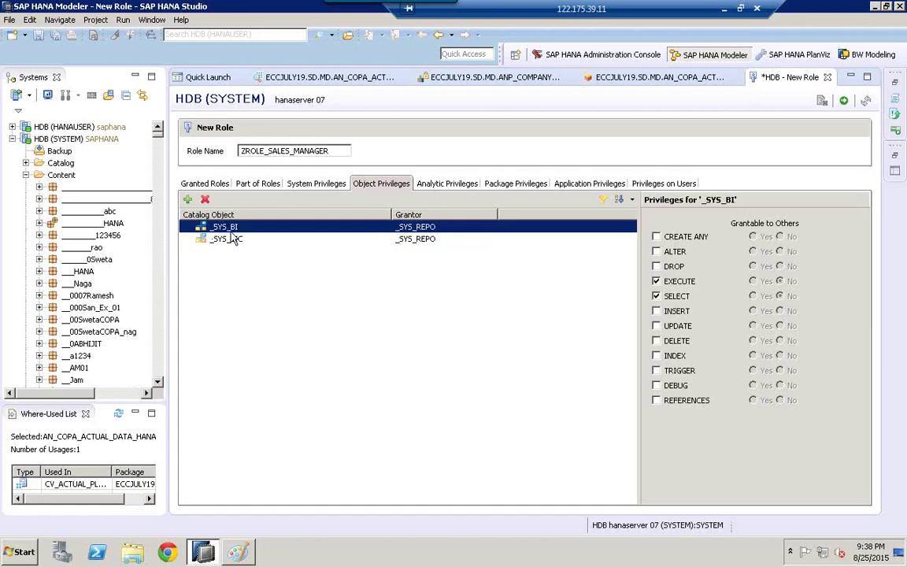
Step: Add REPOSITORY_REST (SYS) as a third object privilege and tick EXECUTE on it
{"action": "left_click", "coordinate": [188, 200]}
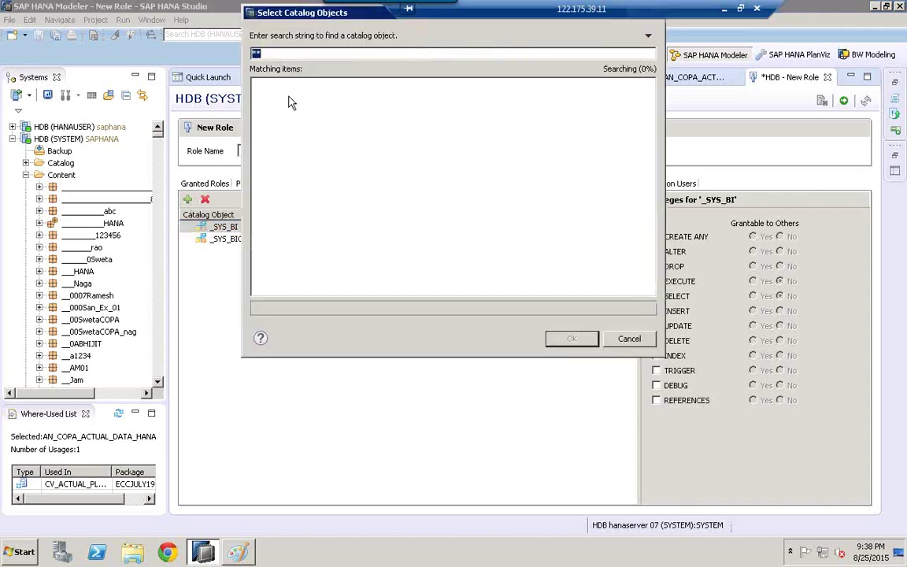
{"action": "type", "text": "REST"}
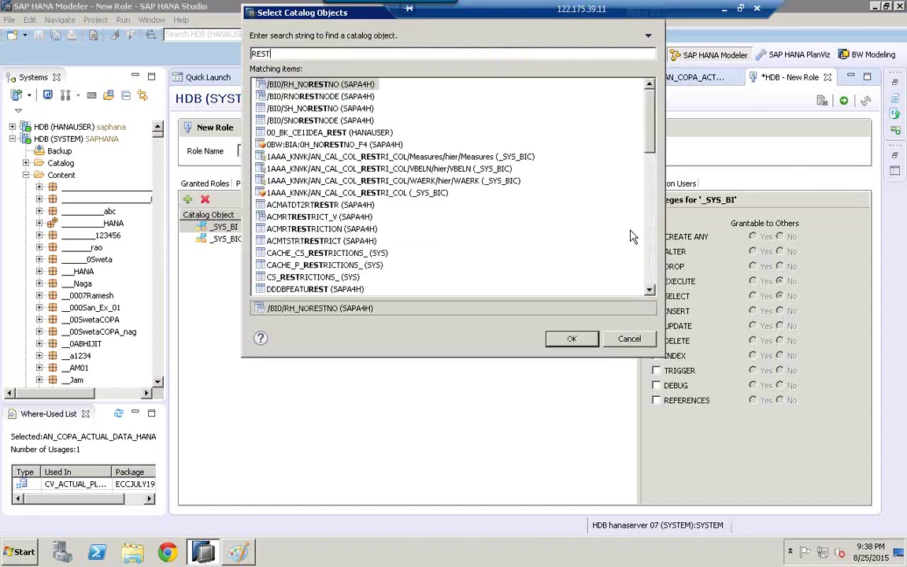
{"action": "scroll", "coordinate": [586, 244], "scroll_direction": "down", "scroll_amount": 6}
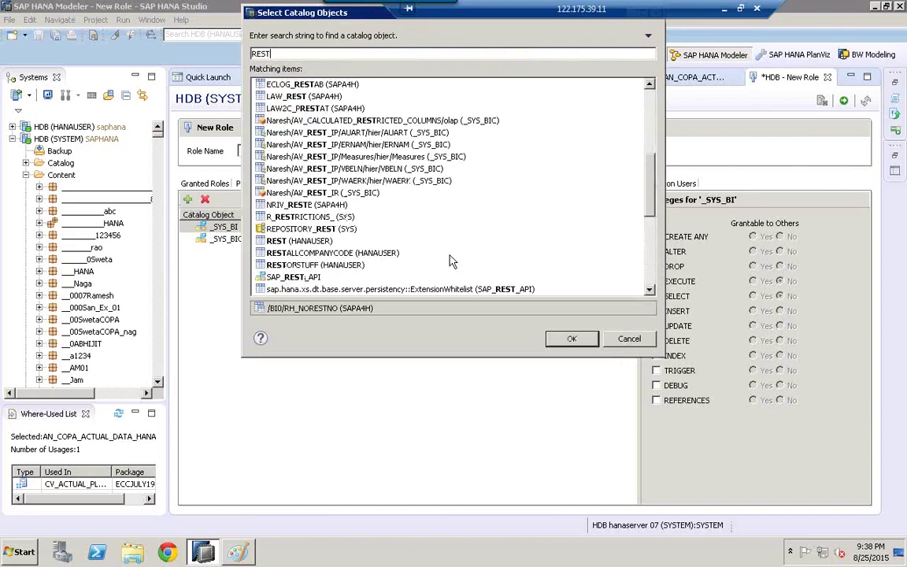
{"action": "left_click", "coordinate": [304, 230]}
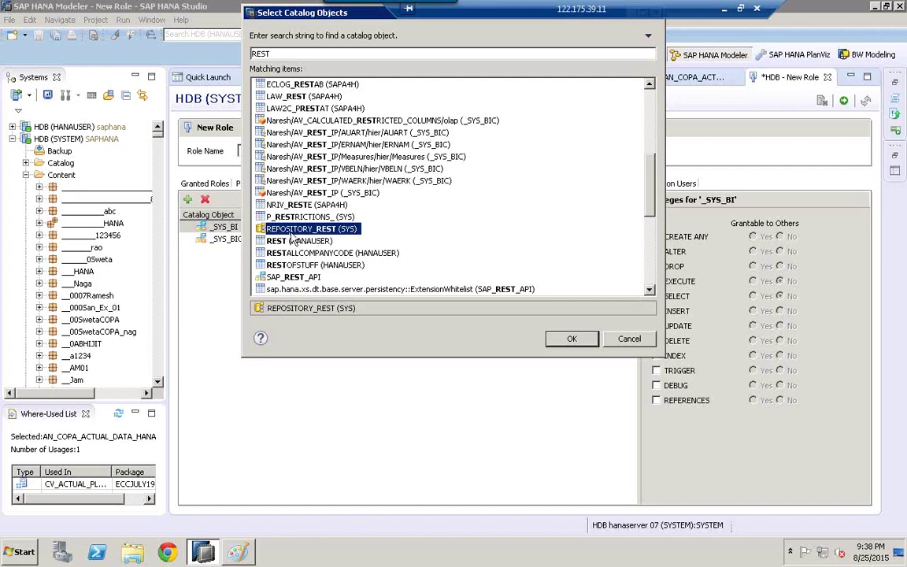
{"action": "left_click", "coordinate": [572, 340]}
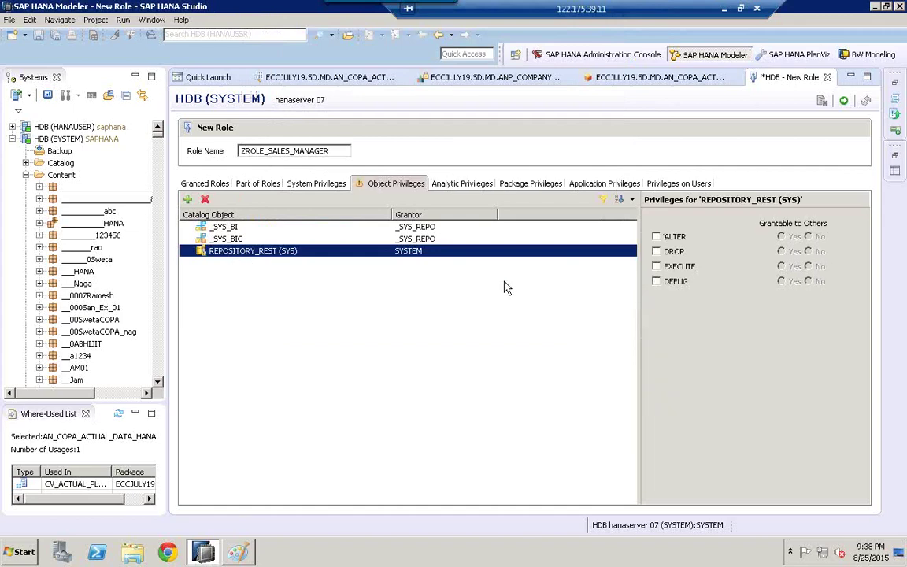
{"action": "left_click", "coordinate": [656, 267]}
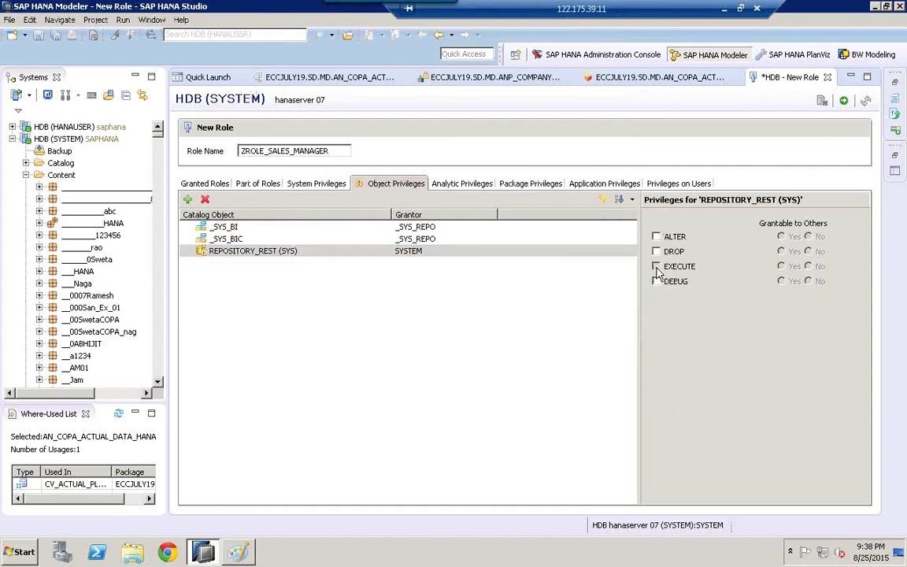
{"action": "left_click", "coordinate": [254, 254]}
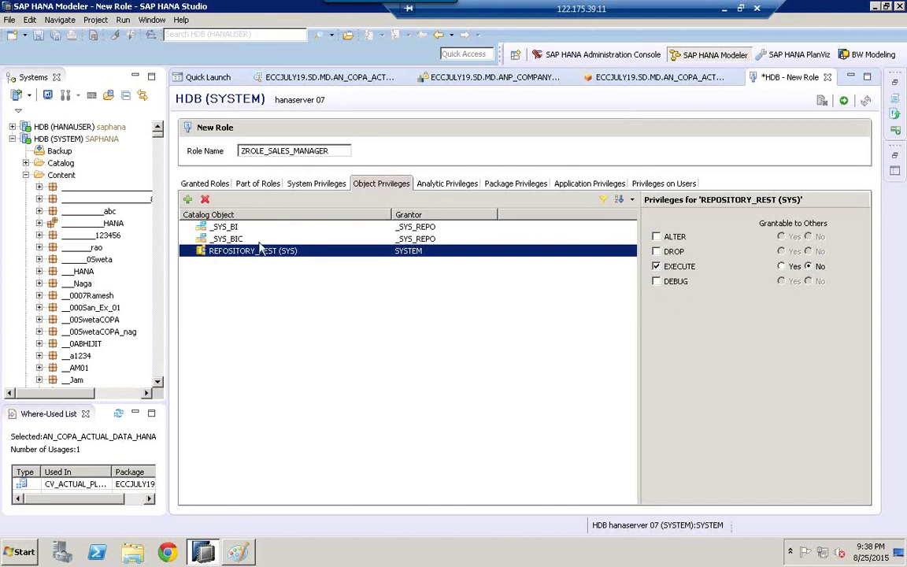
Step: On the System Privileges tab, add REPO.IMPORT to ZROLE_SALES_MANAGER
{"action": "left_click", "coordinate": [314, 186]}
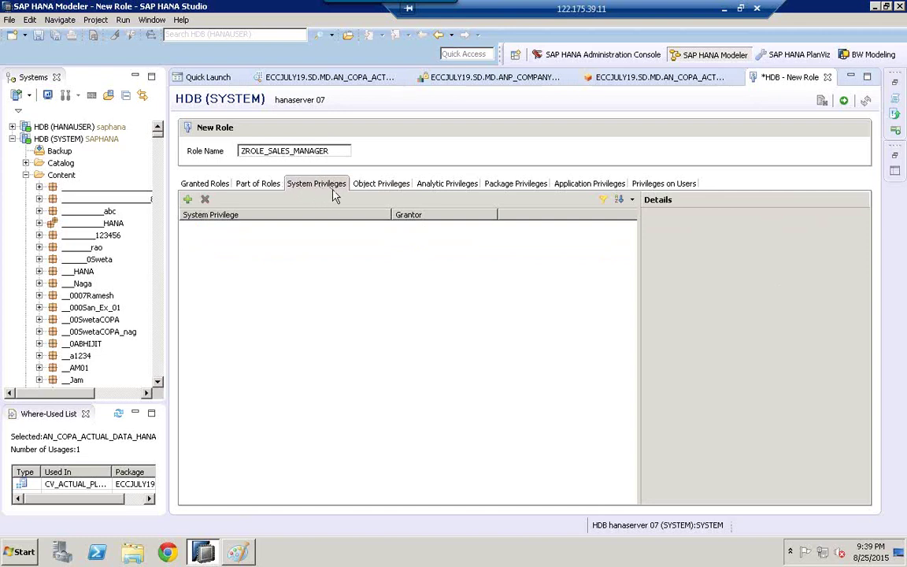
{"action": "left_click", "coordinate": [189, 202]}
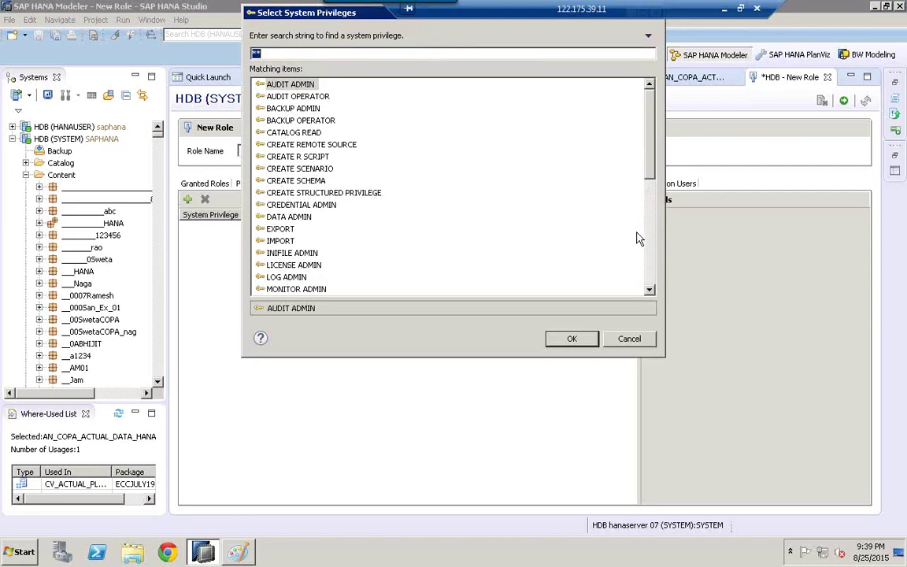
{"action": "scroll", "coordinate": [650, 281], "scroll_direction": "down", "scroll_amount": 7}
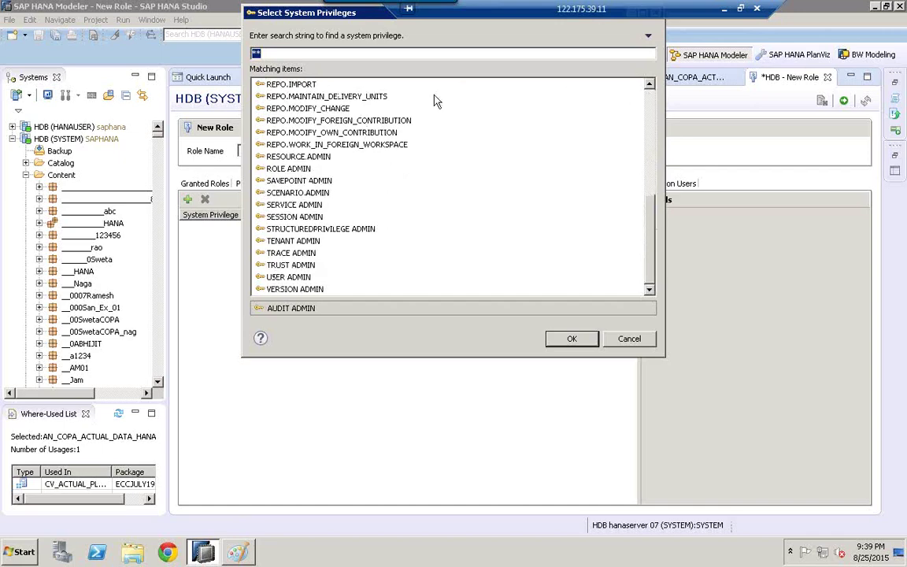
{"action": "left_click", "coordinate": [299, 85]}
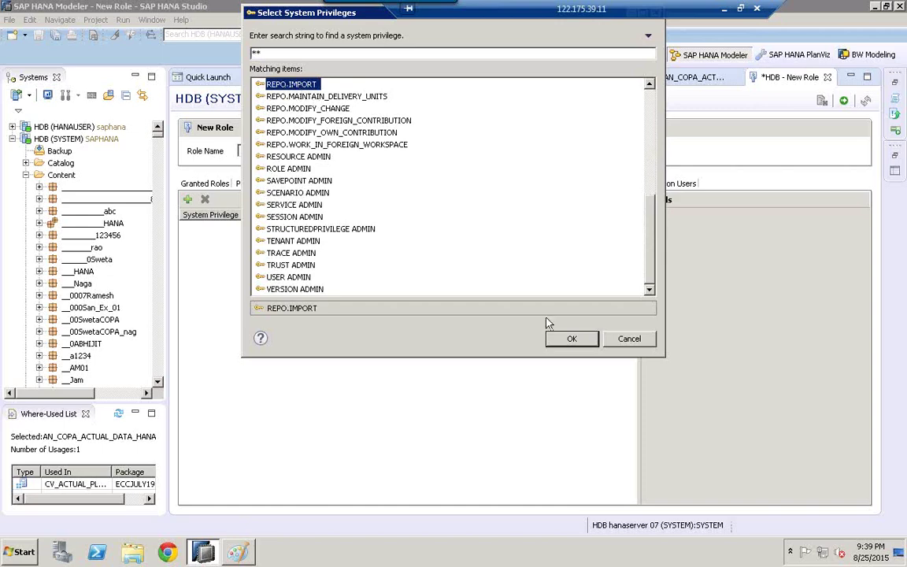
{"action": "left_click", "coordinate": [567, 340]}
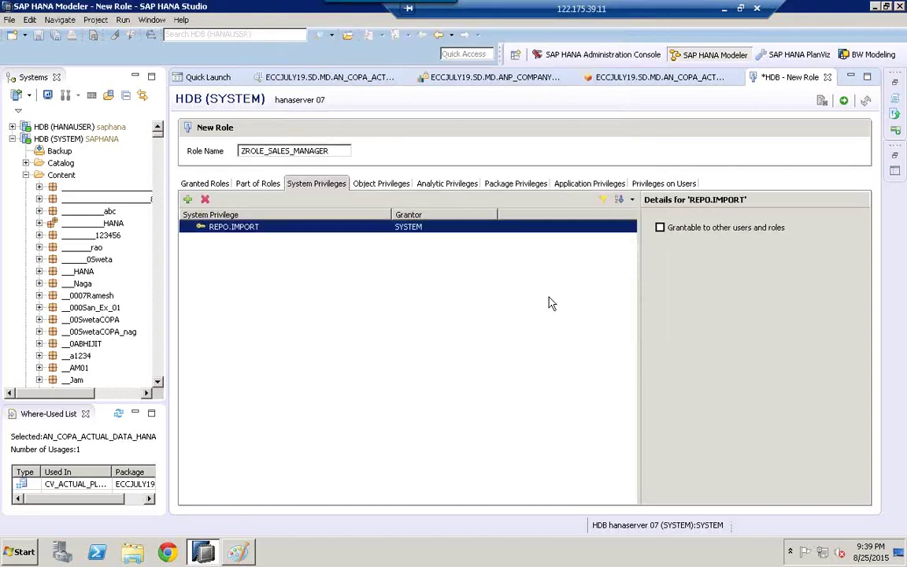
Step: Add the REPO.EXPORT, REPO.IMPORT and CREATE SCHEMA system privileges to the role
{"action": "left_click", "coordinate": [187, 199]}
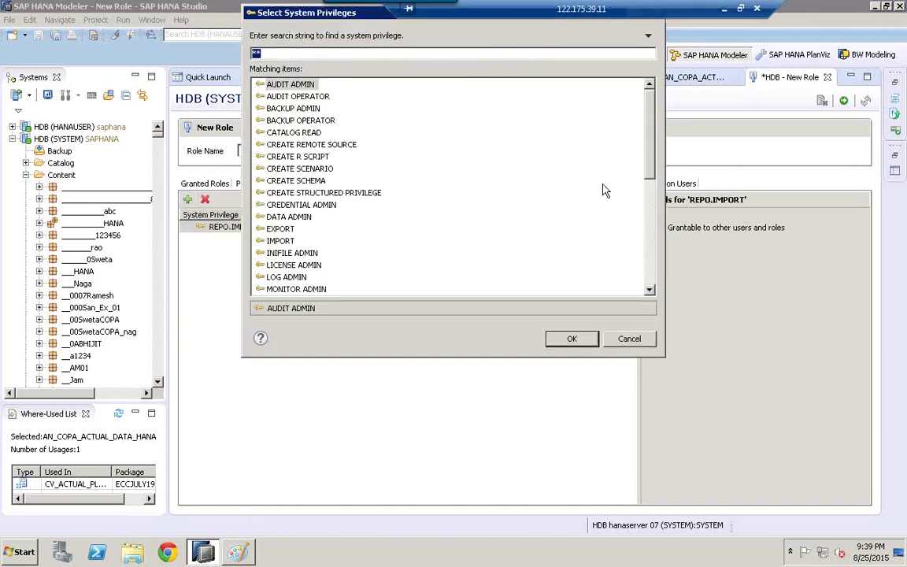
{"action": "left_click_drag", "start_coordinate": [652, 290], "coordinate": [653, 294]}
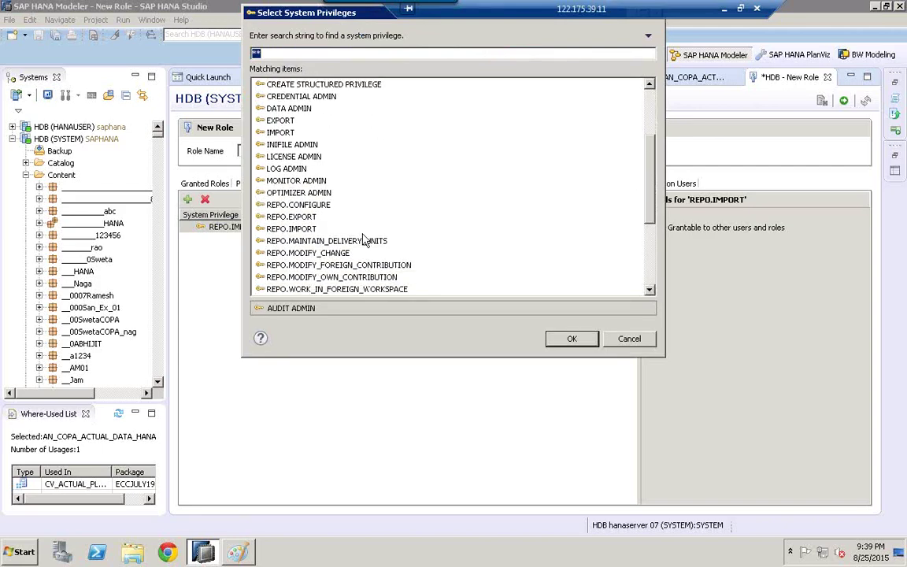
{"action": "left_click", "coordinate": [298, 219]}
{"action": "left_click", "coordinate": [301, 228], "text": "ctrl"}
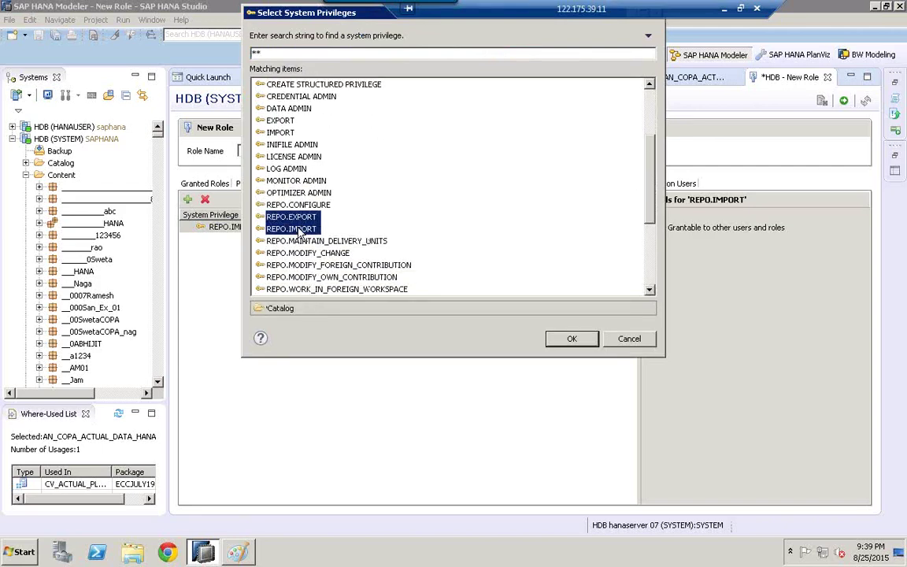
{"action": "left_click", "coordinate": [572, 339]}
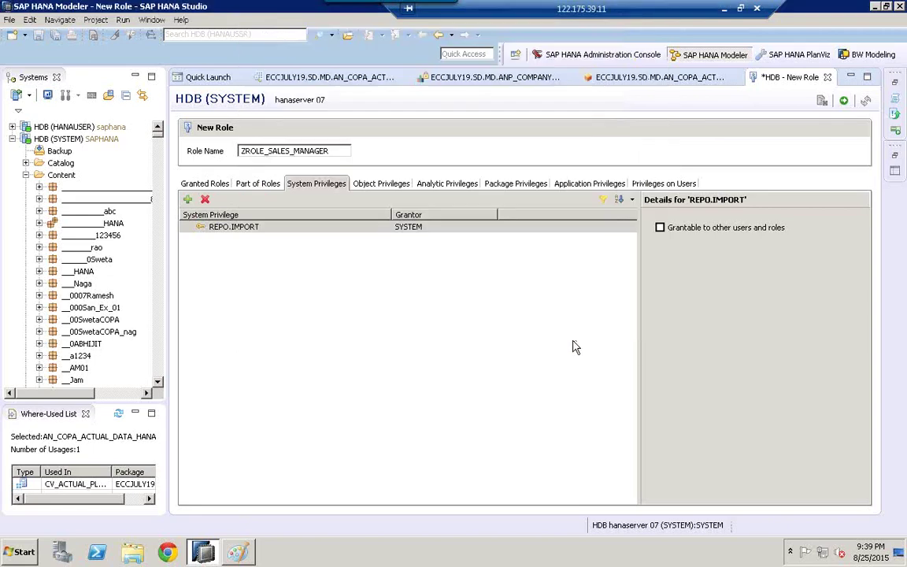
{"action": "left_click", "coordinate": [188, 200]}
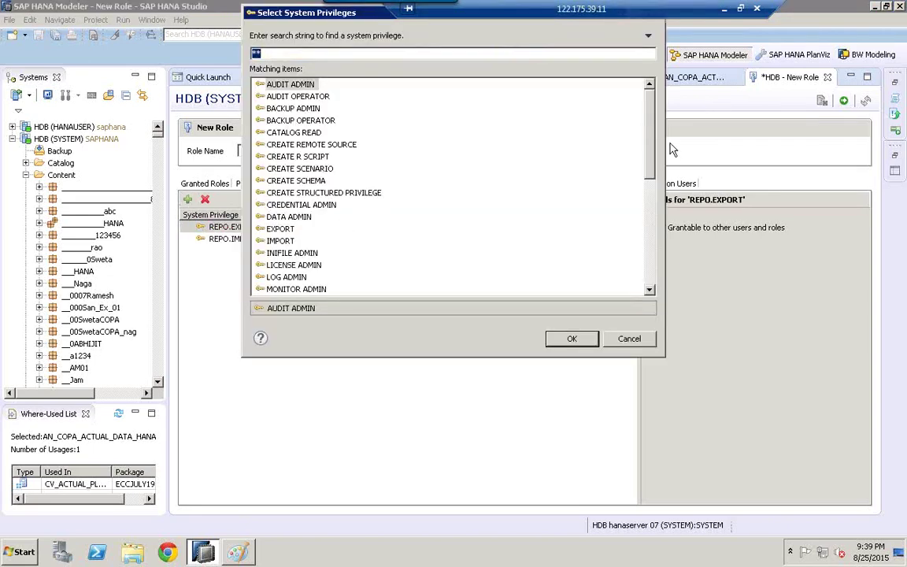
{"action": "left_click", "coordinate": [295, 181]}
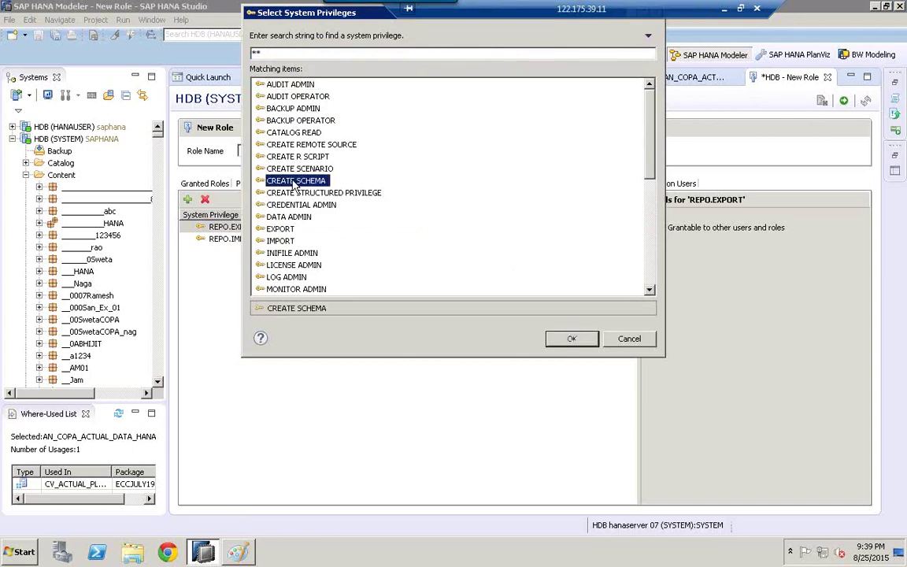
{"action": "left_click", "coordinate": [573, 340]}
Step: Select every system privilege from AUDIT ADMIN through VERSION ADMIN and add them all
{"action": "left_click", "coordinate": [187, 199]}
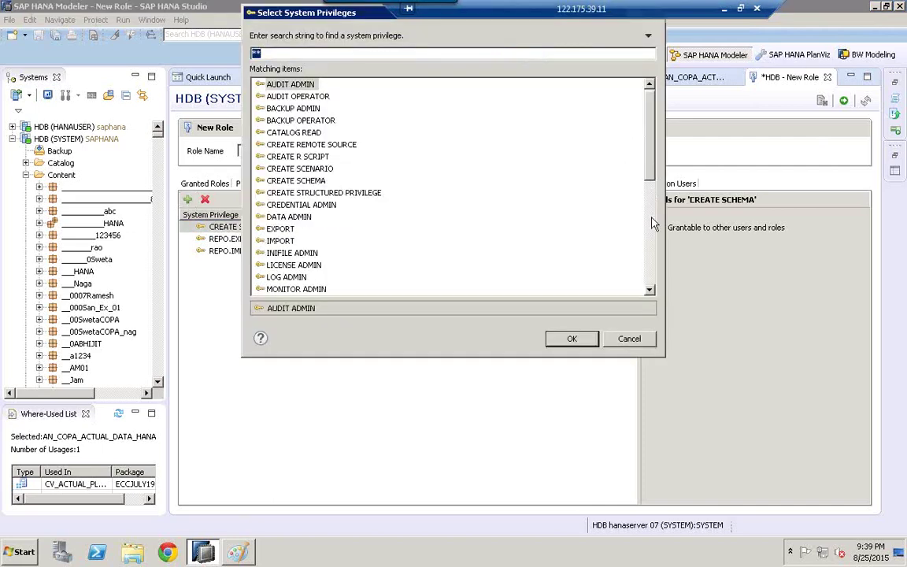
{"action": "left_click", "coordinate": [650, 285]}
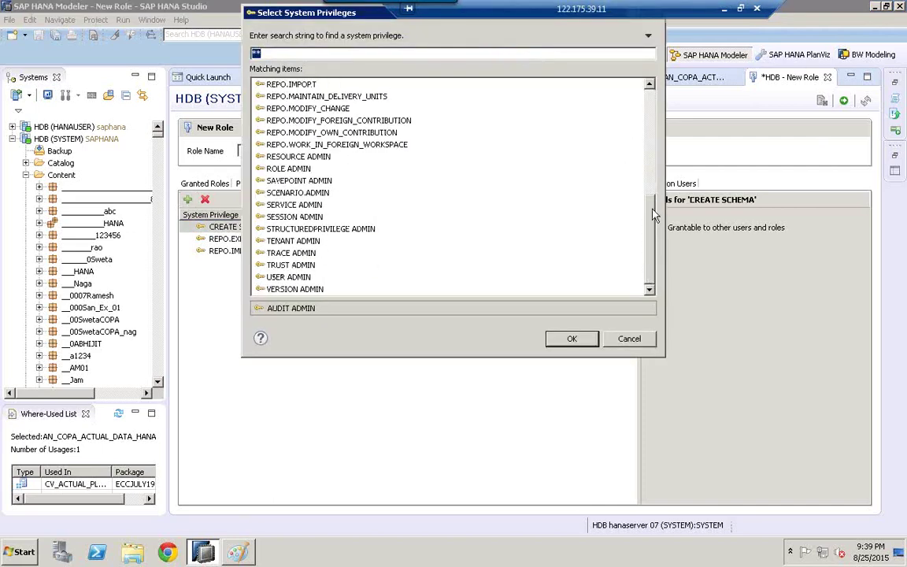
{"action": "left_click_drag", "start_coordinate": [650, 203], "coordinate": [650, 85]}
{"action": "left_click", "coordinate": [300, 89]}
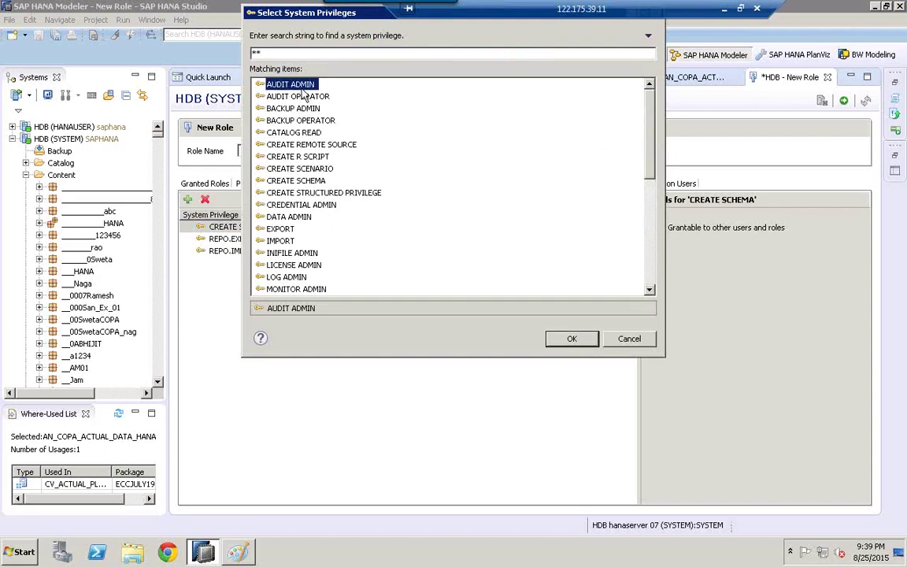
{"action": "left_click", "coordinate": [652, 277]}
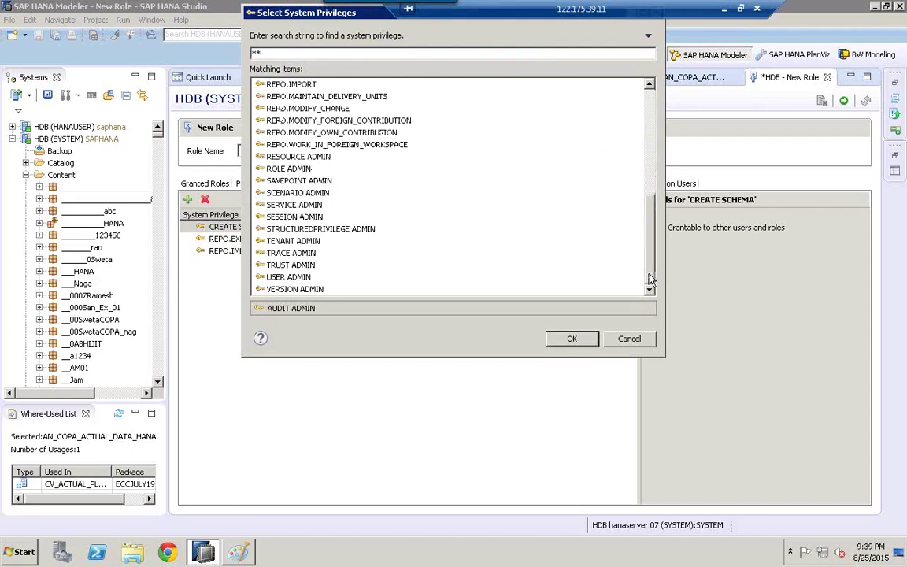
{"action": "left_click", "coordinate": [300, 290], "text": "shift"}
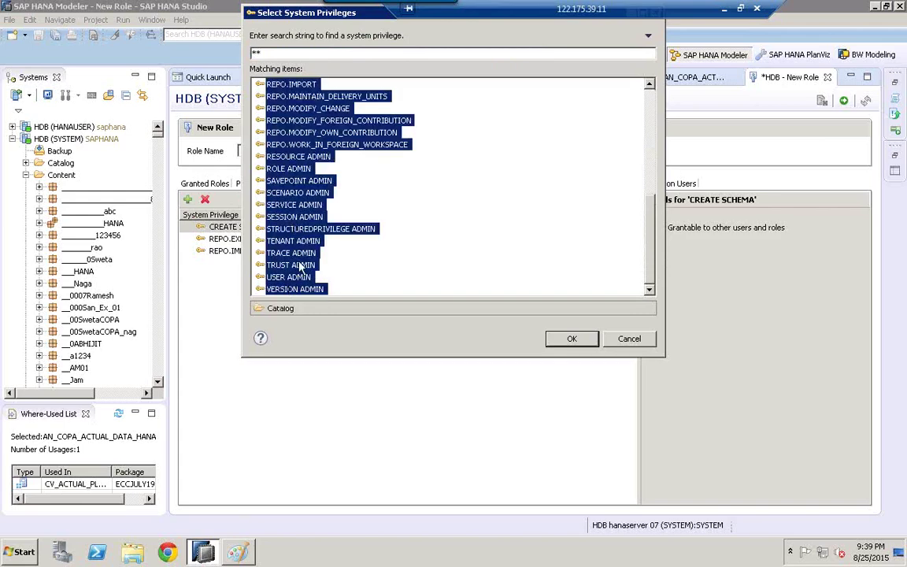
{"action": "left_click", "coordinate": [572, 340]}
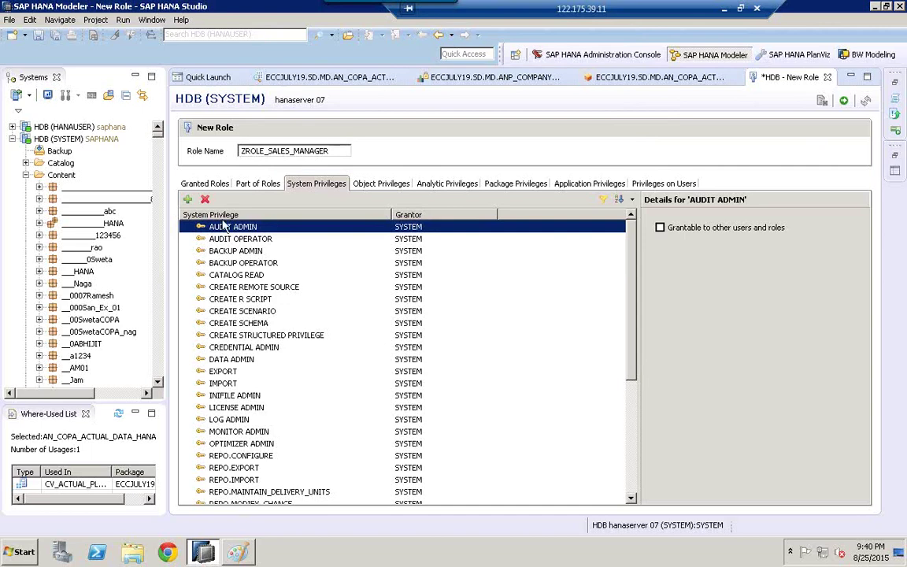
Step: Deploy ZROLE_SALES_MANAGER, copy its name from the 'created' message, and return to Paint
{"action": "left_click", "coordinate": [244, 421]}
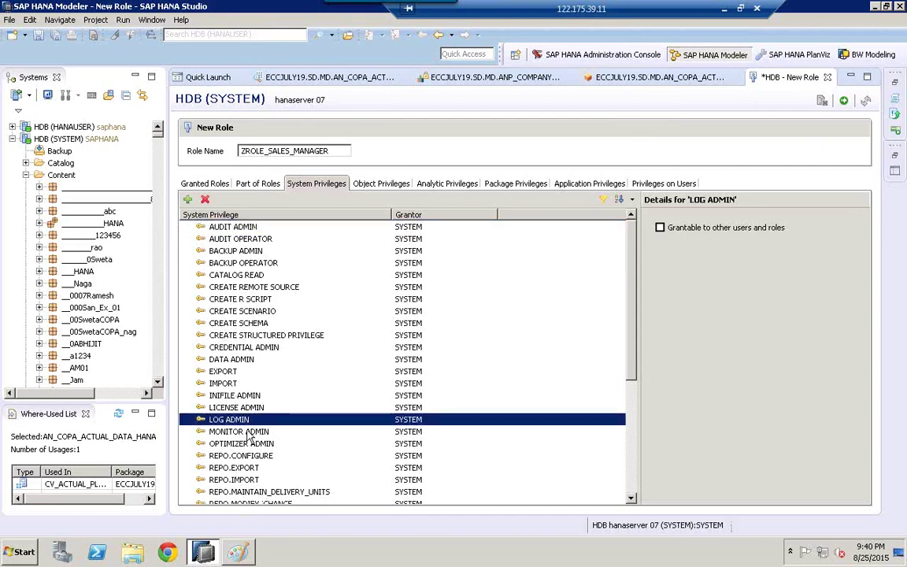
{"action": "left_click", "coordinate": [239, 432]}
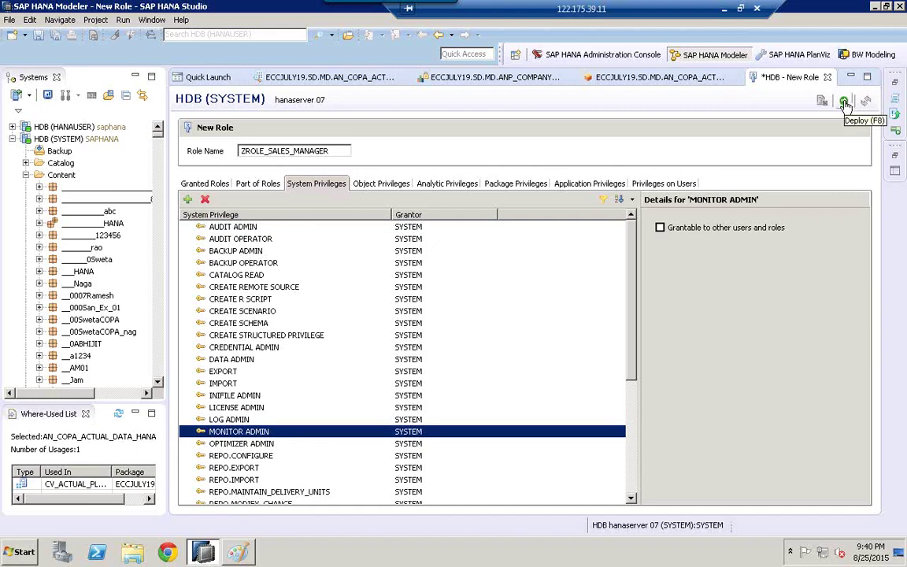
{"action": "left_click", "coordinate": [844, 101]}
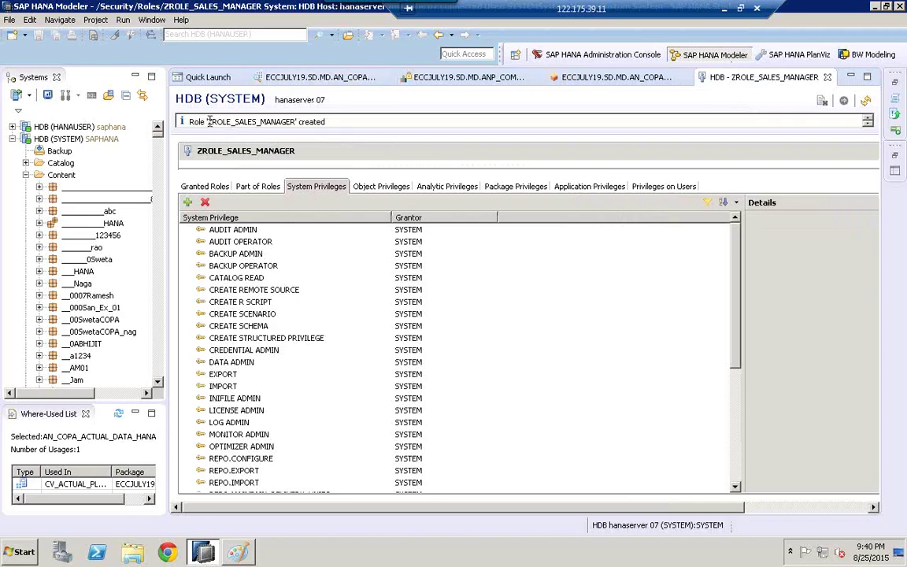
{"action": "left_click_drag", "start_coordinate": [208, 121], "coordinate": [295, 121]}
{"action": "key", "text": "ctrl+c"}
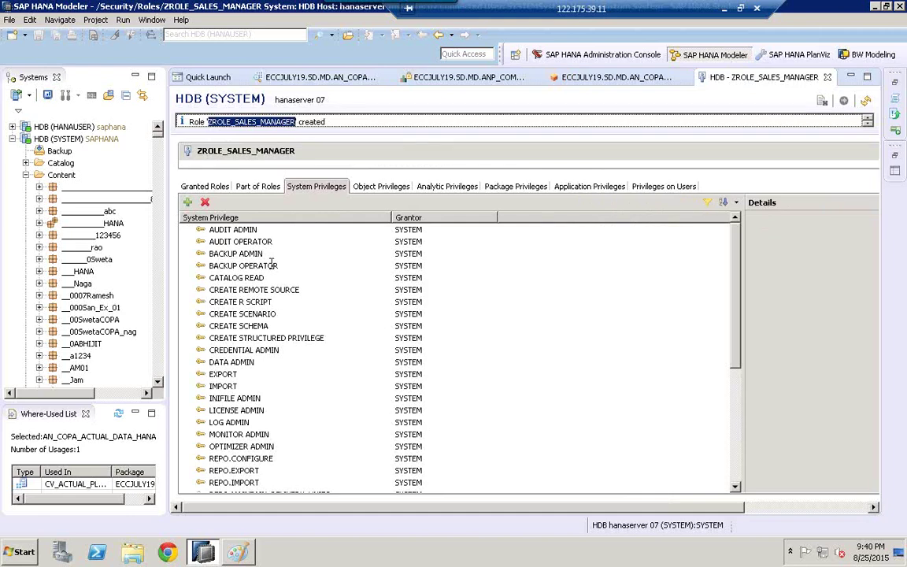
{"action": "key", "text": "alt+Tab"}
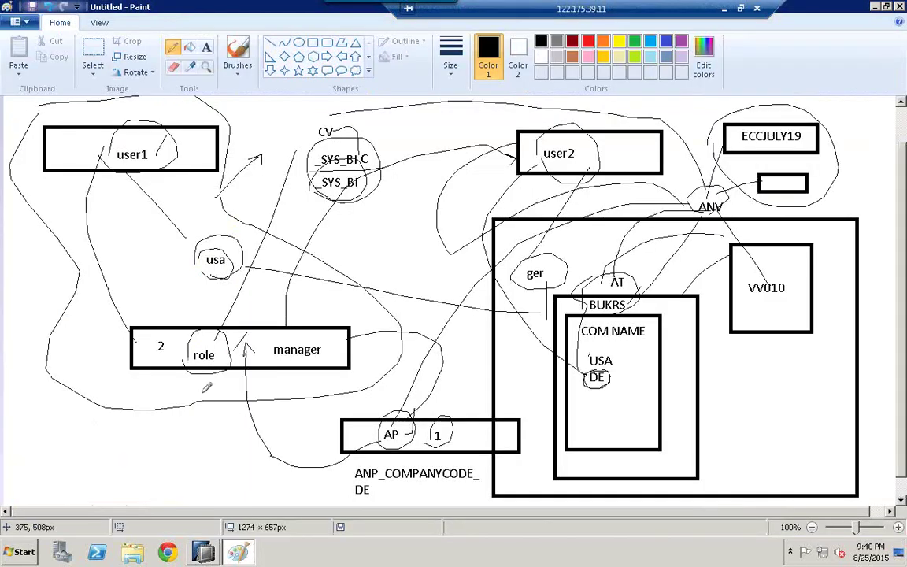
Step: Paste a ZROLE_SALES_MANAGER text label below the role manager box
{"action": "left_click", "coordinate": [206, 47]}
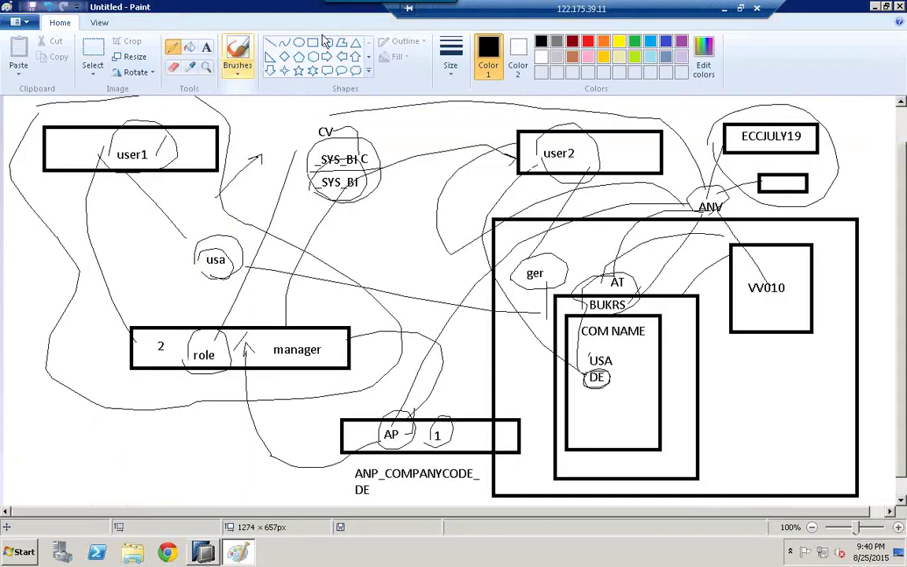
{"action": "left_click", "coordinate": [112, 380]}
{"action": "key", "text": "ctrl+v"}
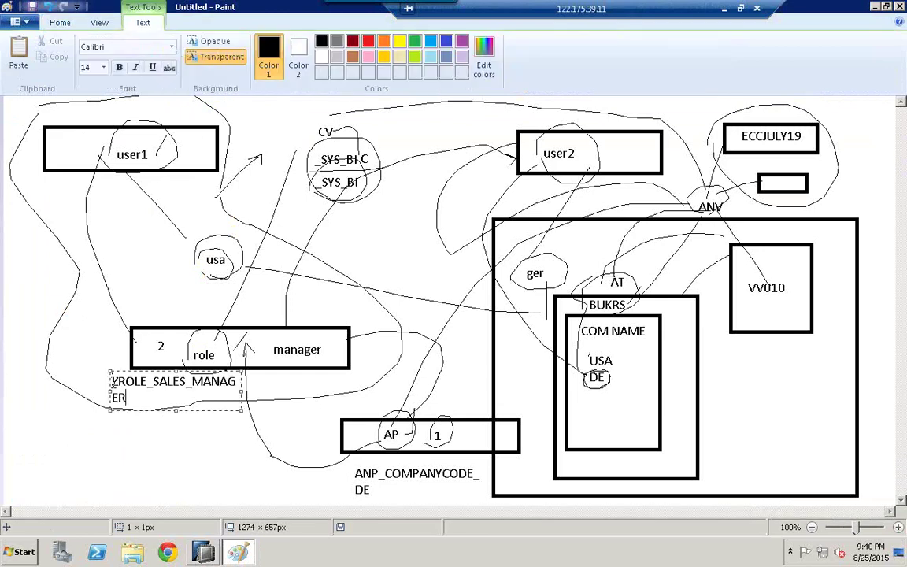
{"action": "left_click_drag", "start_coordinate": [110, 389], "coordinate": [77, 385]}
{"action": "left_click", "coordinate": [167, 433]}
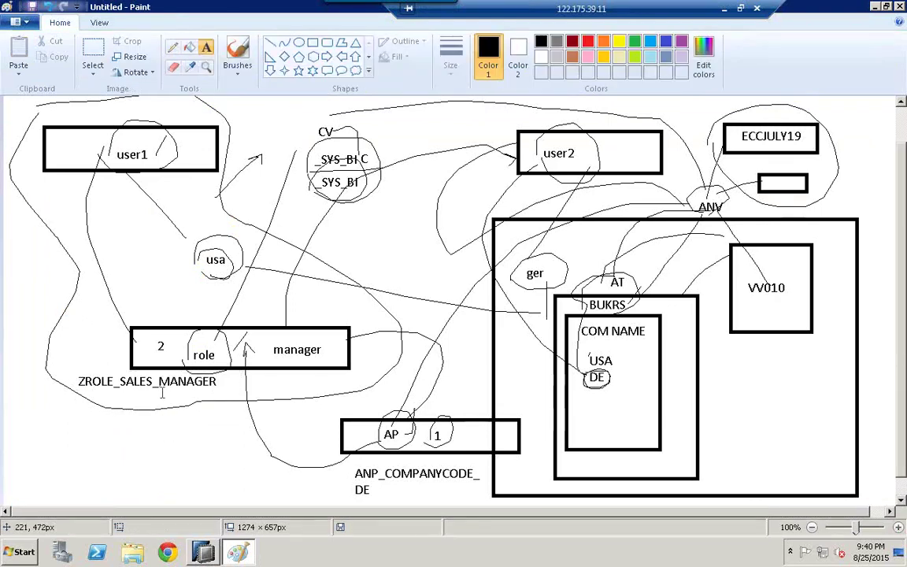
Step: Draw pencil strokes linking the role label up towards user2
{"action": "left_click", "coordinate": [172, 47]}
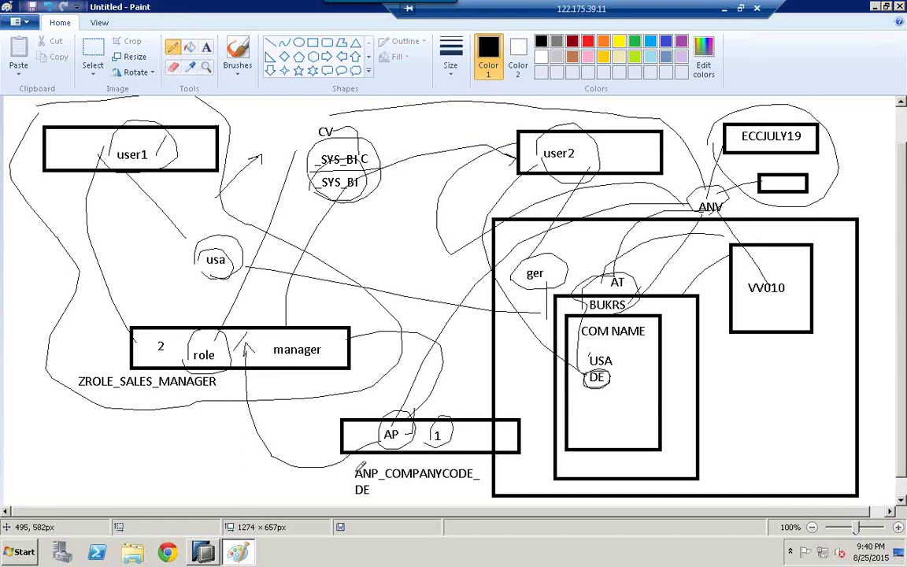
{"action": "mouse_move", "coordinate": [353, 475]}
{"action": "left_mouse_down"}
{"action": "mouse_move", "coordinate": [226, 463]}
{"action": "mouse_move", "coordinate": [183, 378]}
{"action": "left_mouse_up"}
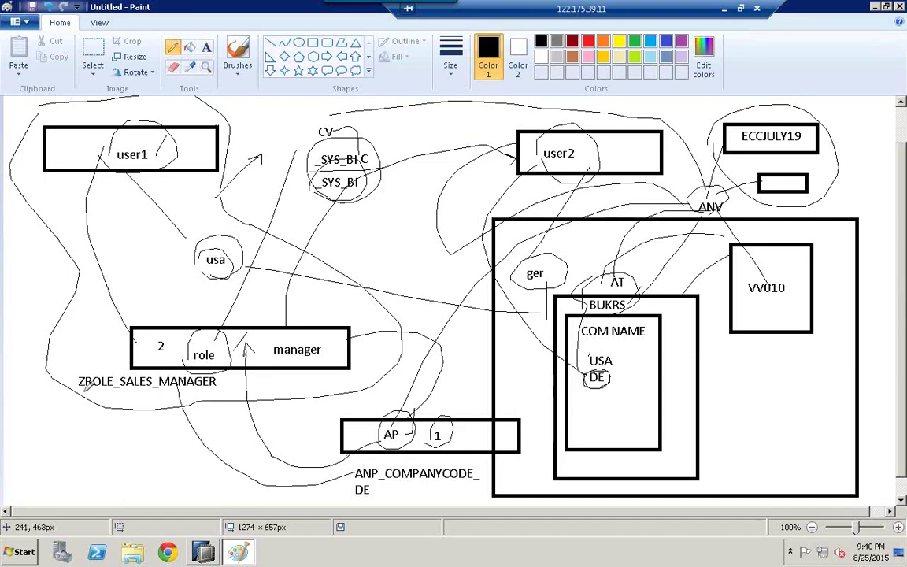
{"action": "mouse_move", "coordinate": [78, 381]}
{"action": "left_mouse_down"}
{"action": "mouse_move", "coordinate": [74, 339]}
{"action": "mouse_move", "coordinate": [93, 273]}
{"action": "mouse_move", "coordinate": [252, 138]}
{"action": "mouse_move", "coordinate": [455, 145]}
{"action": "left_mouse_up"}
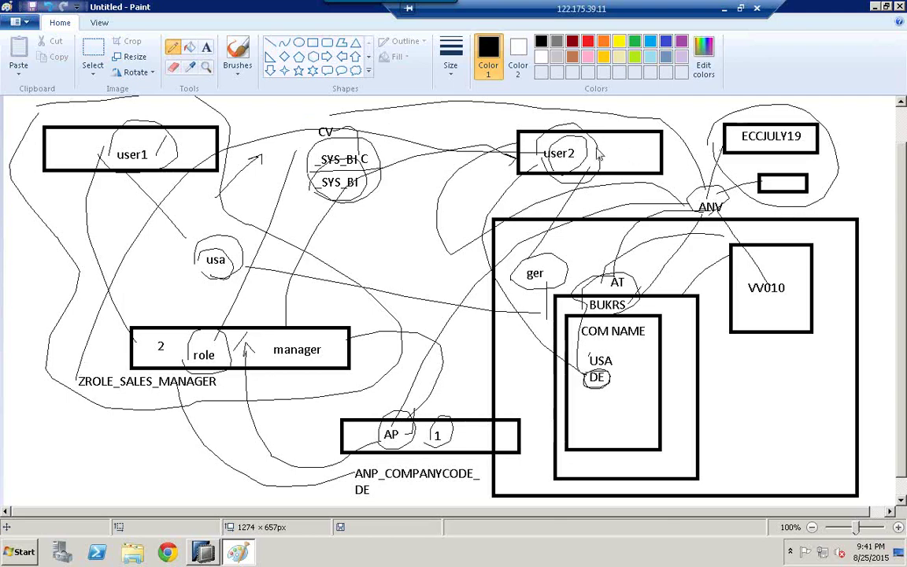
Step: Start a New User from the Security > Users folder in SAP HANA Studio
{"action": "left_click", "coordinate": [206, 552]}
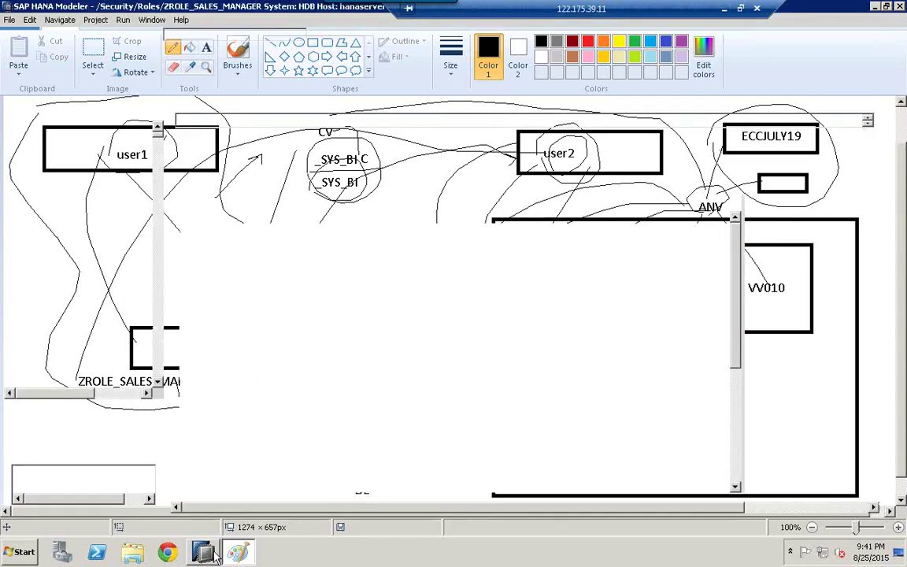
{"action": "left_click", "coordinate": [26, 175]}
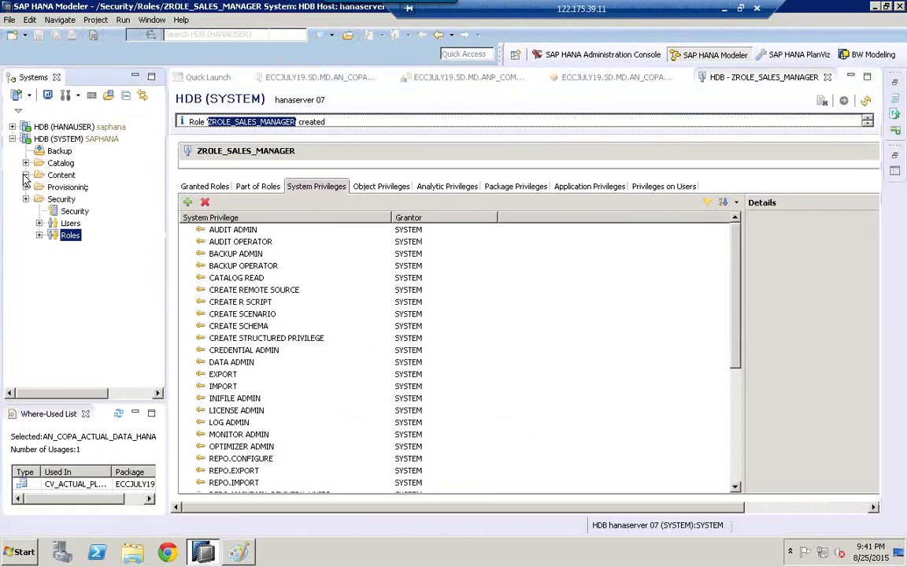
{"action": "left_click", "coordinate": [71, 224]}
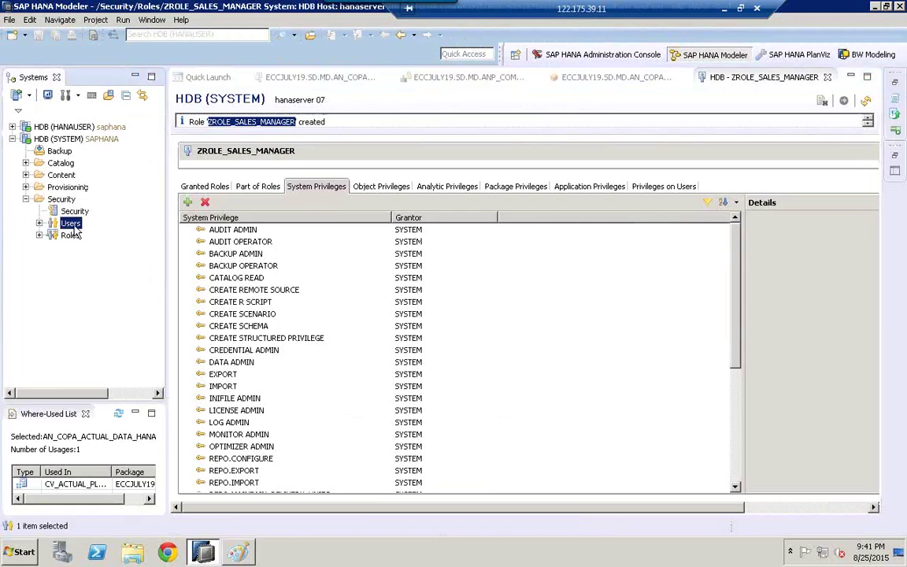
{"action": "right_click", "coordinate": [73, 226]}
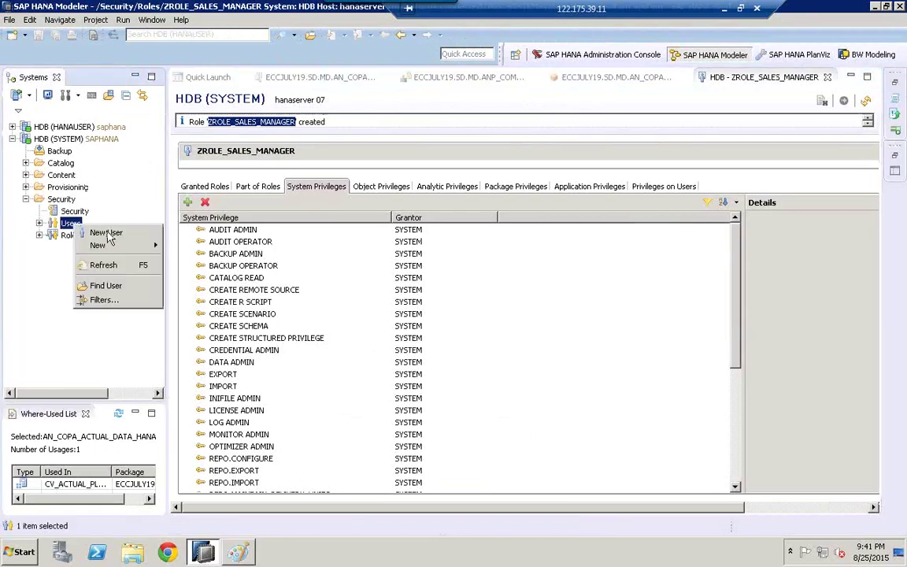
{"action": "left_click", "coordinate": [107, 235]}
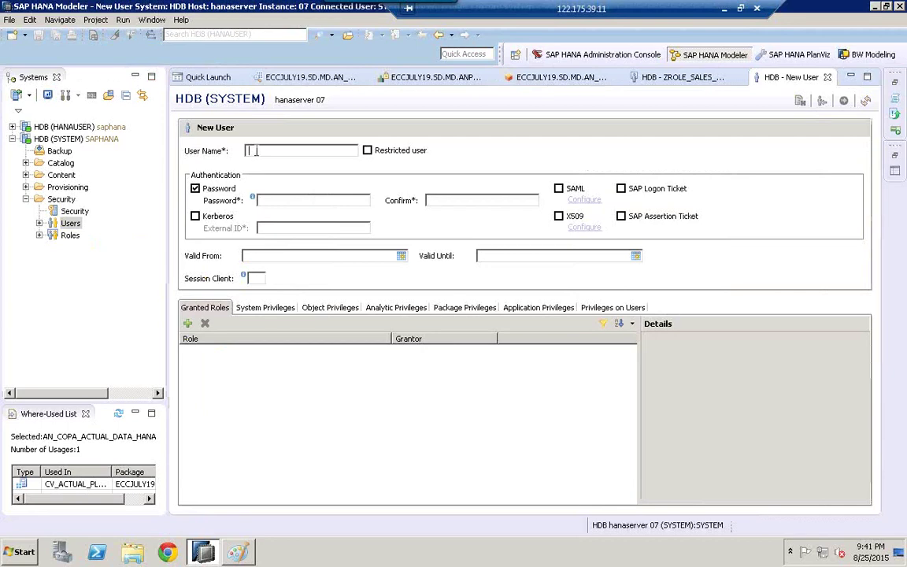
Step: Enter USER2 as the user name and fill in and confirm its password
{"action": "type", "text": "USER2"}
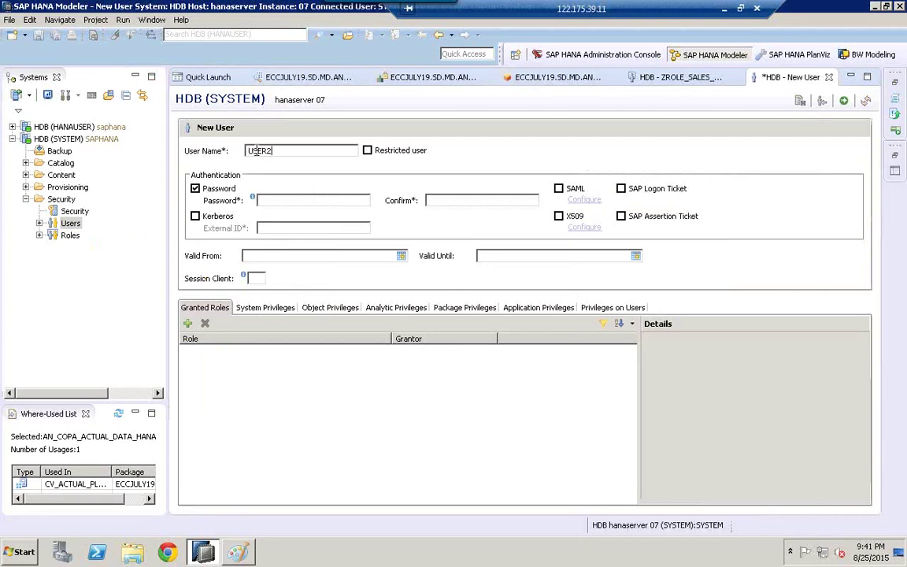
{"action": "left_click", "coordinate": [294, 201]}
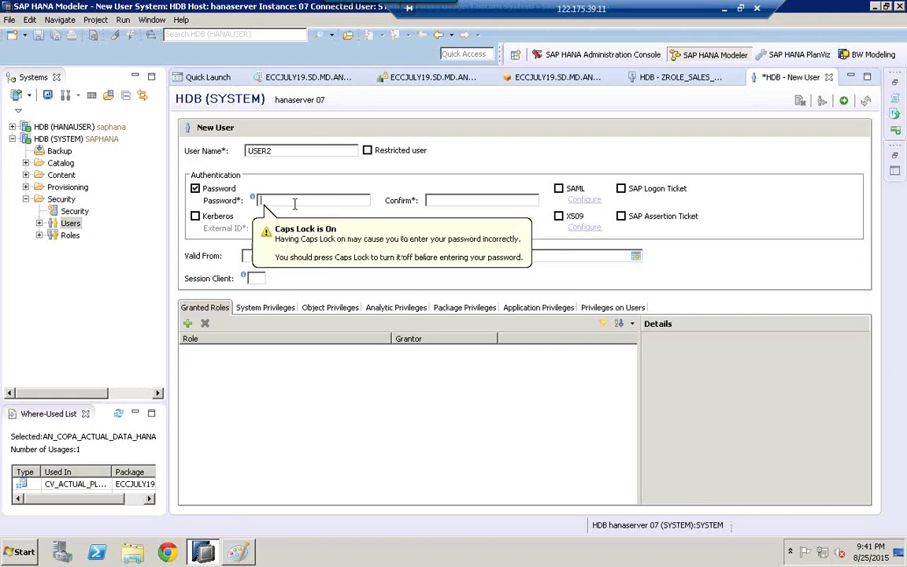
{"action": "key", "text": "Caps_Lock"}
{"action": "type", "text": "******"}
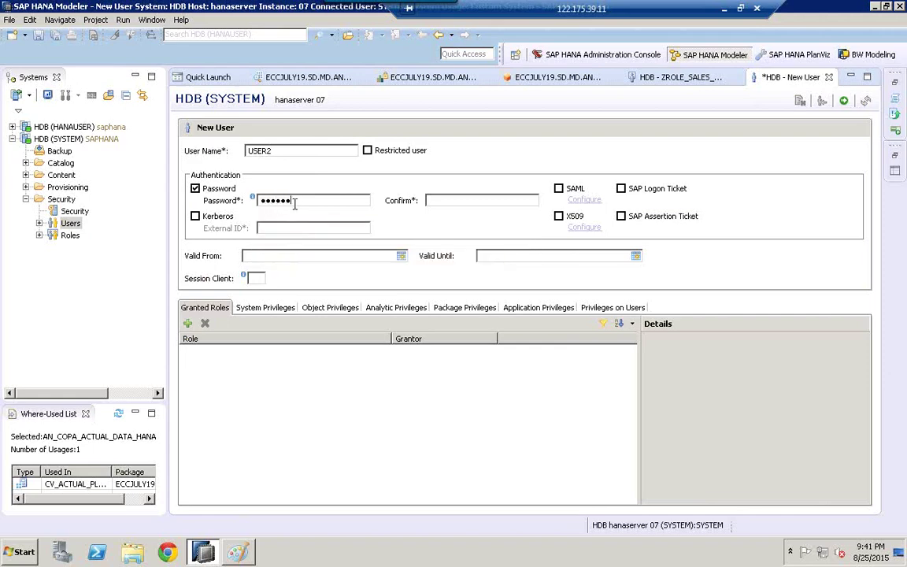
{"action": "left_click", "coordinate": [490, 200]}
{"action": "type", "text": "********"}
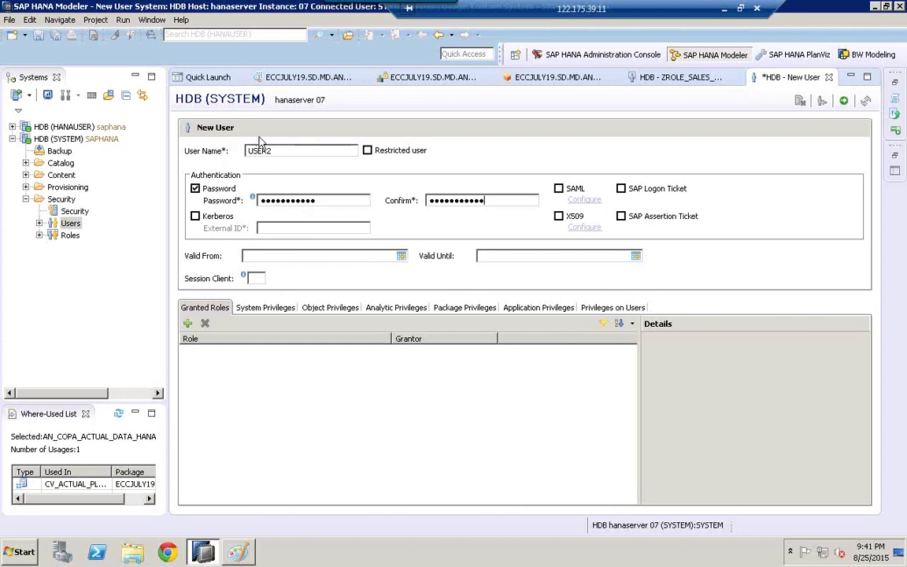
Step: Grant the ZROLE_SALES_MANAGER role to USER2
{"action": "left_click", "coordinate": [187, 324]}
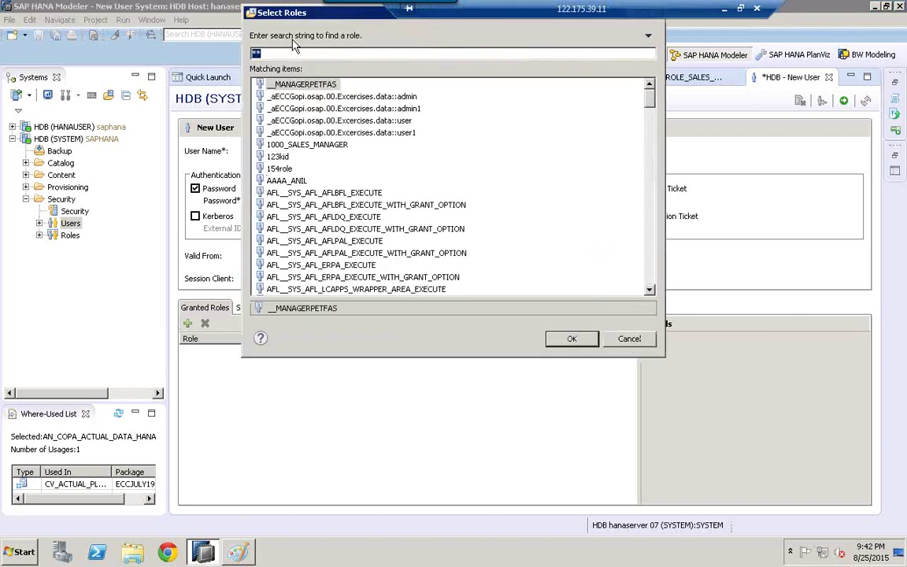
{"action": "type", "text": "ZROLE_SALES_MANAGER"}
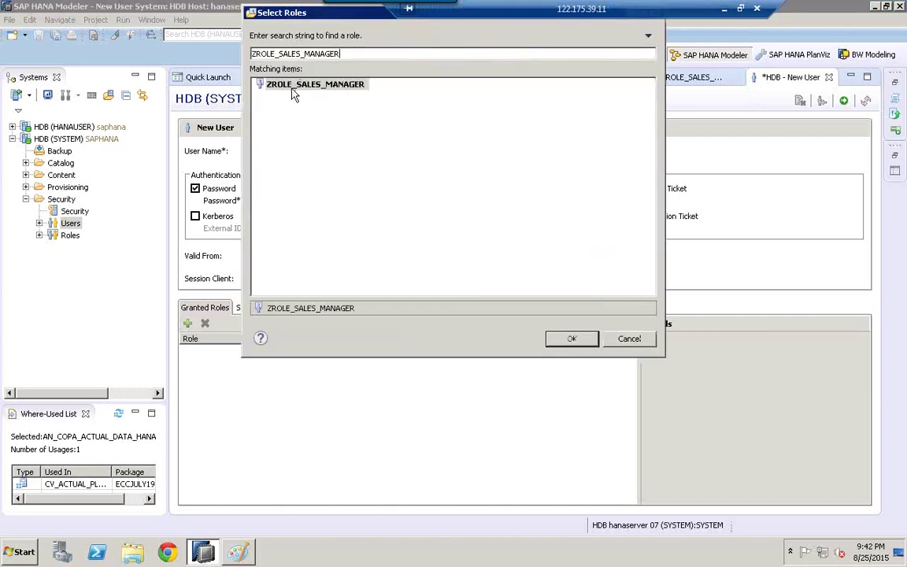
{"action": "left_click", "coordinate": [302, 89]}
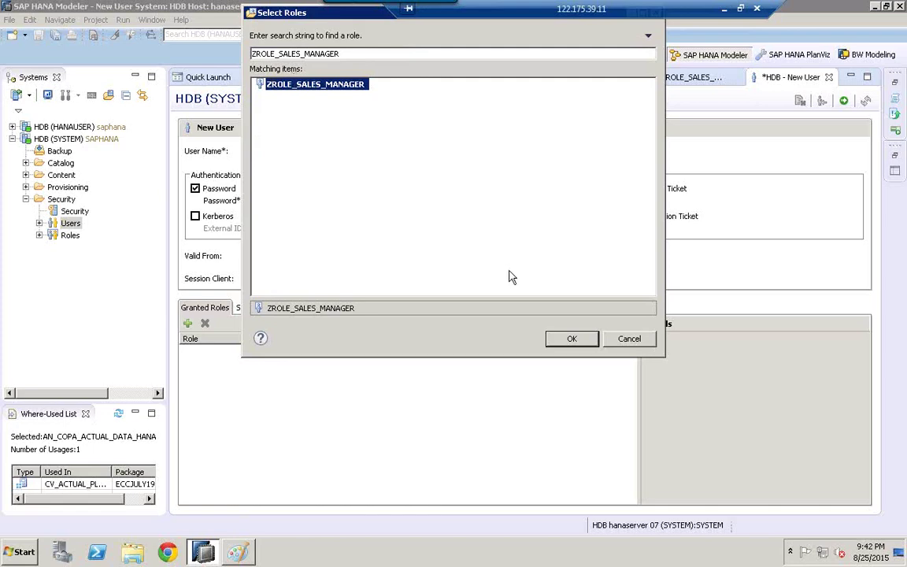
{"action": "left_click", "coordinate": [573, 340]}
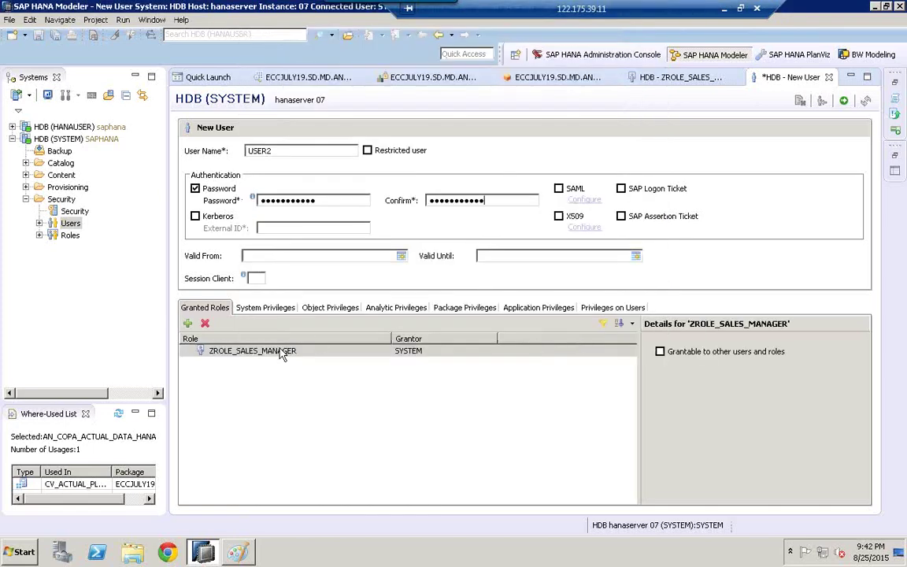
{"action": "left_click", "coordinate": [260, 353]}
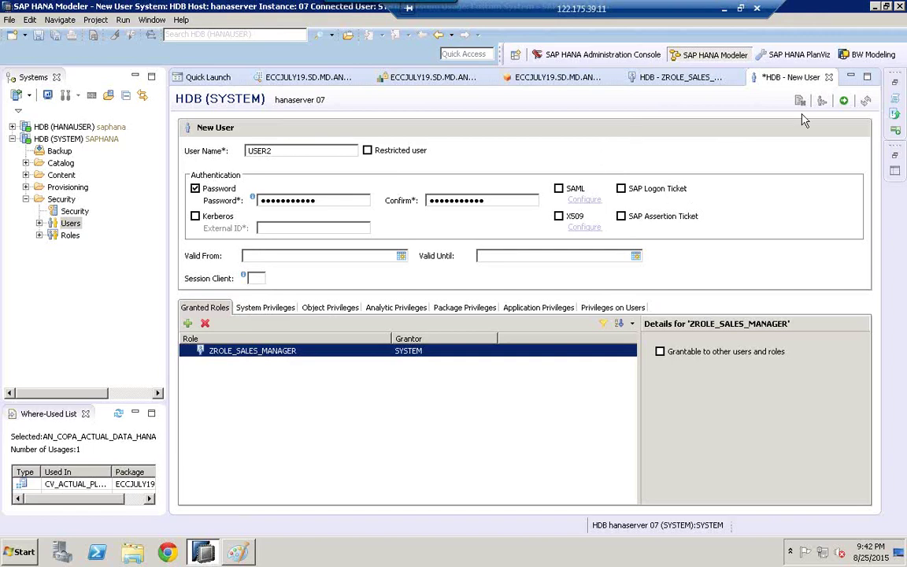
Step: Deploy USER2, check its PUBLIC and ZROLE_SALES_MANAGER roles, and collapse HDB (SYSTEM)
{"action": "left_click", "coordinate": [843, 103]}
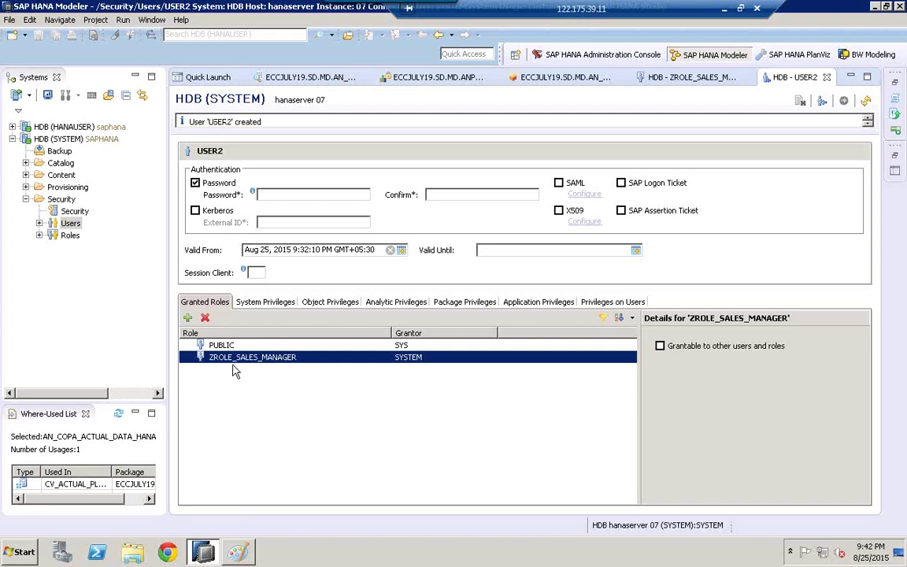
{"action": "left_click", "coordinate": [224, 351]}
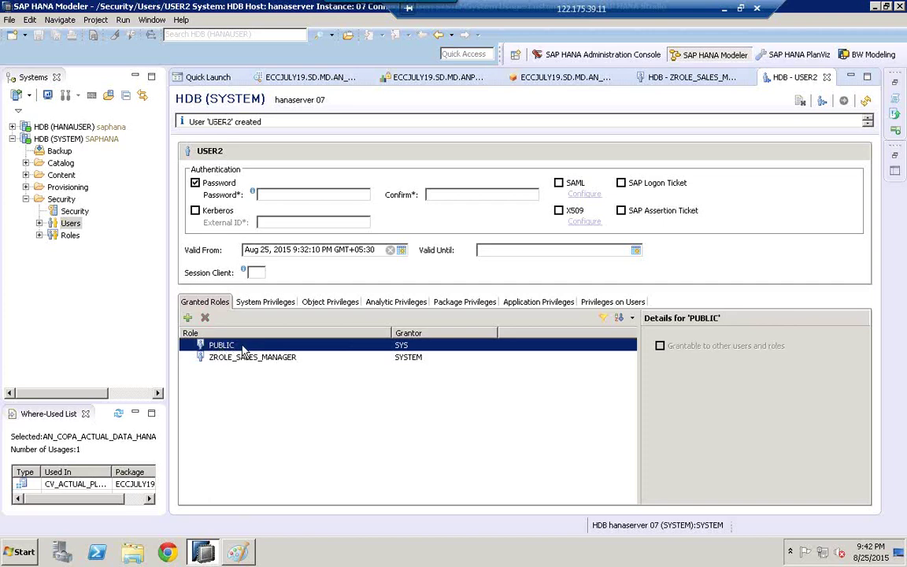
{"action": "left_click", "coordinate": [206, 358]}
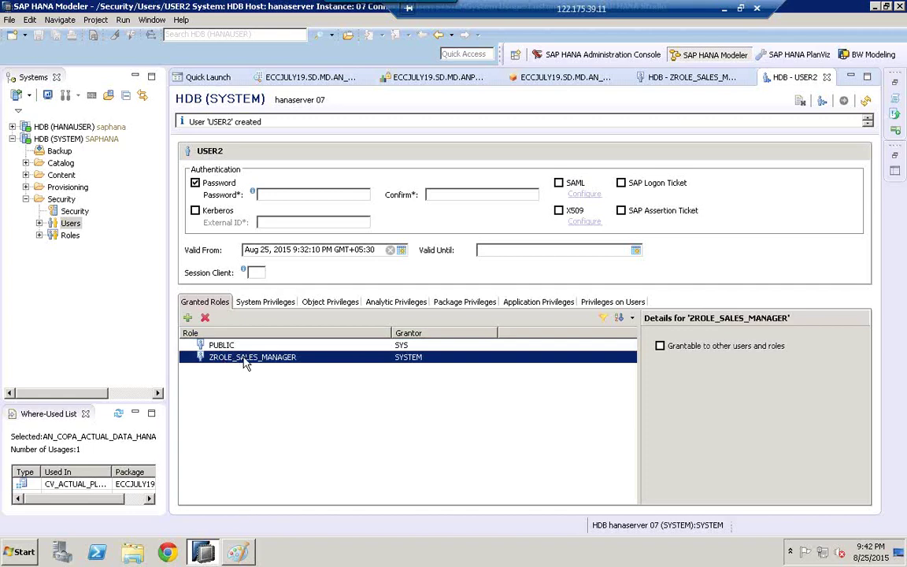
{"action": "left_click", "coordinate": [222, 120]}
{"action": "double_click", "coordinate": [222, 121]}
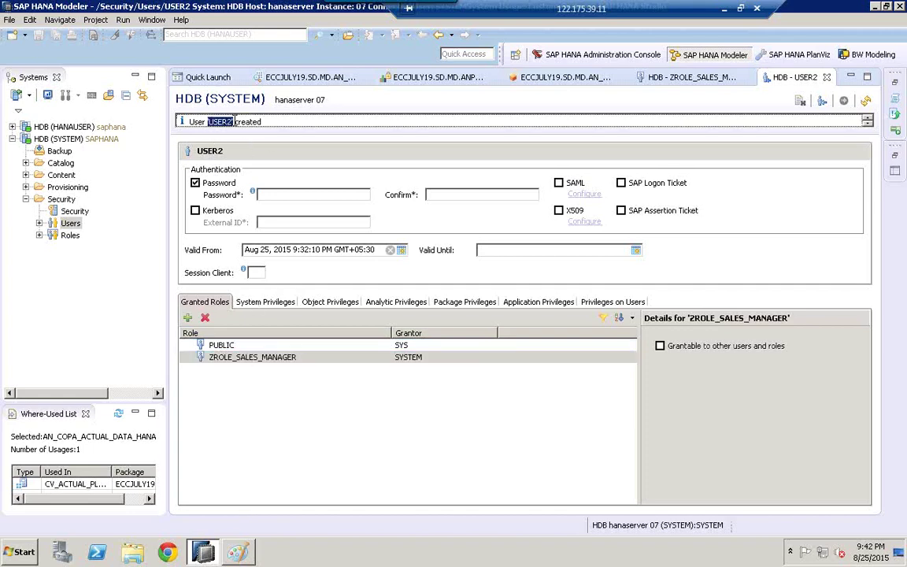
{"action": "left_click", "coordinate": [13, 139]}
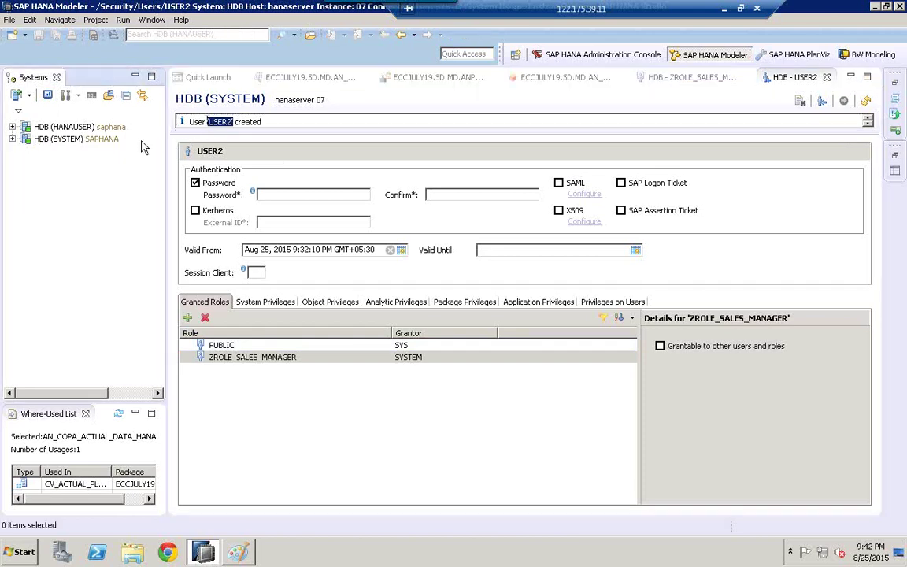
Step: Add a system connection to hanaserver instance 07, described 'hana', logging in as USER2
{"action": "right_click", "coordinate": [60, 178]}
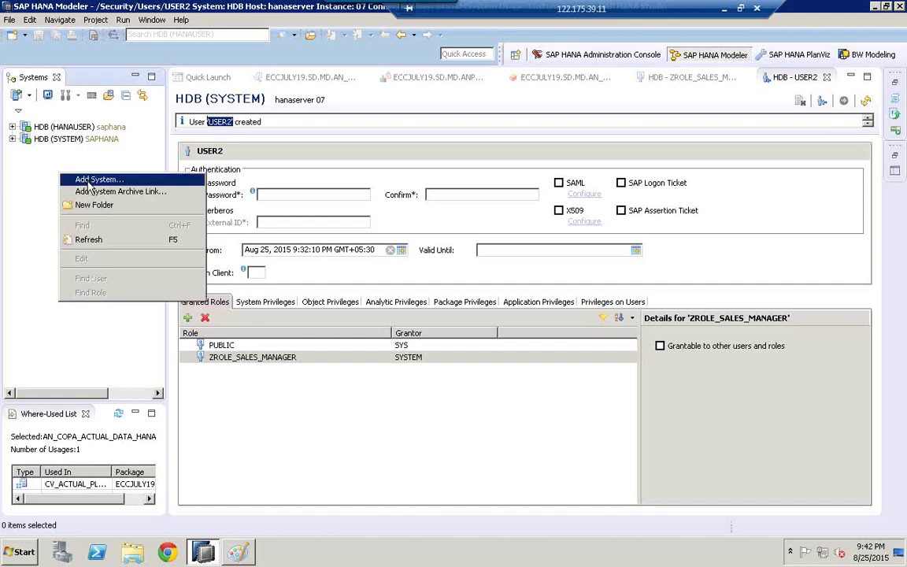
{"action": "left_click", "coordinate": [89, 185]}
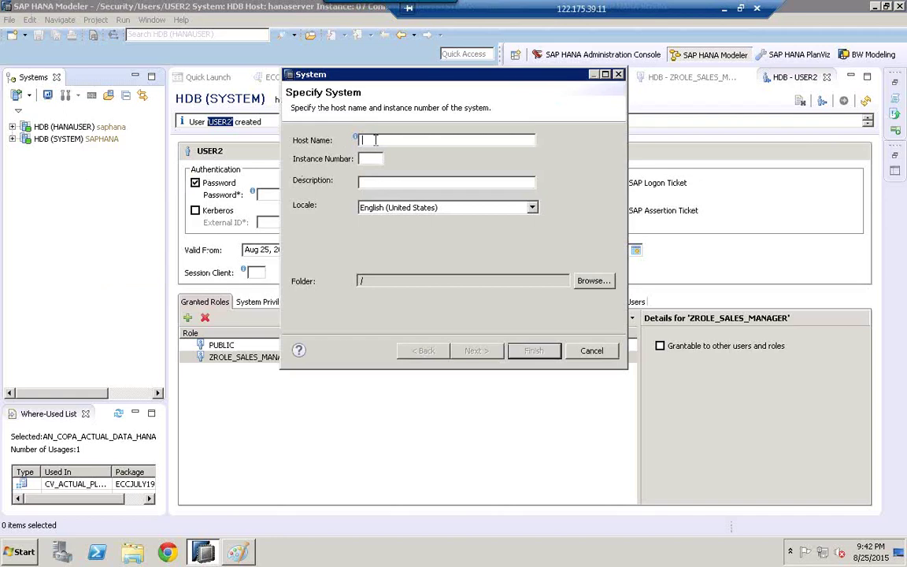
{"action": "type", "text": "hanaserver"}
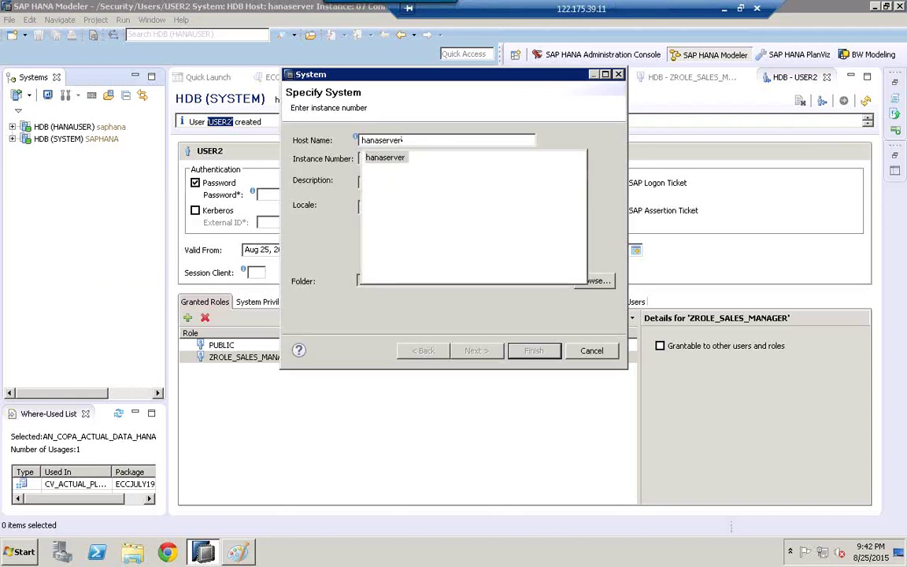
{"action": "double_click", "coordinate": [395, 159]}
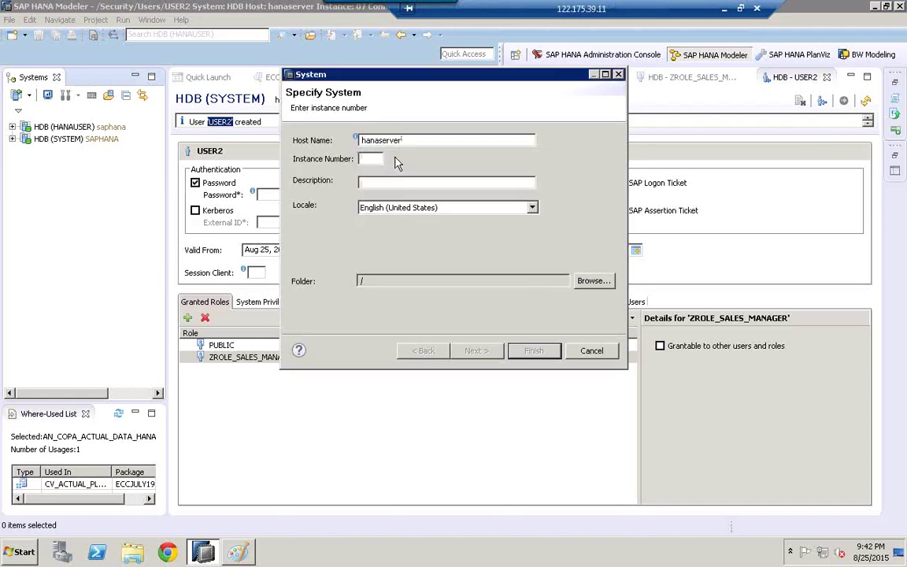
{"action": "type", "text": "07"}
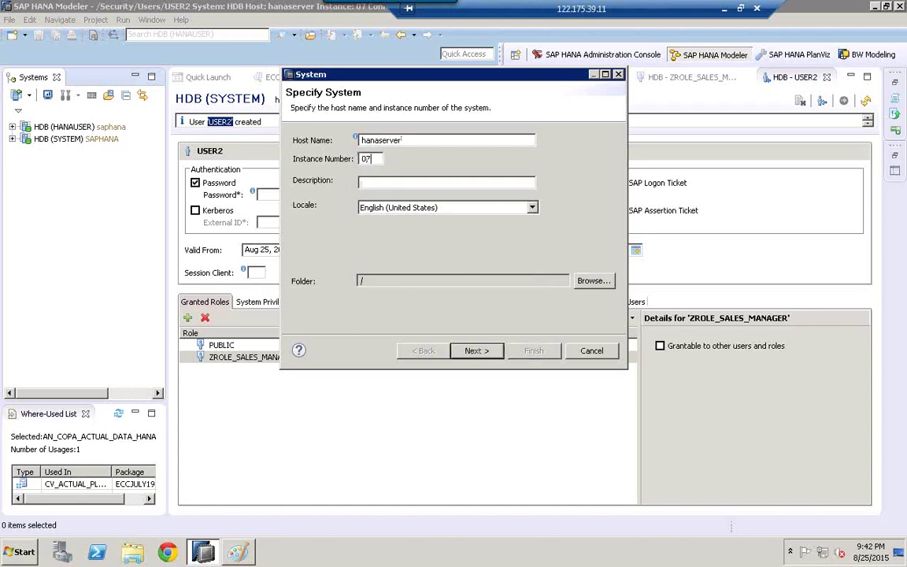
{"action": "left_click", "coordinate": [378, 184]}
{"action": "type", "text": "hana"}
{"action": "left_click", "coordinate": [474, 351]}
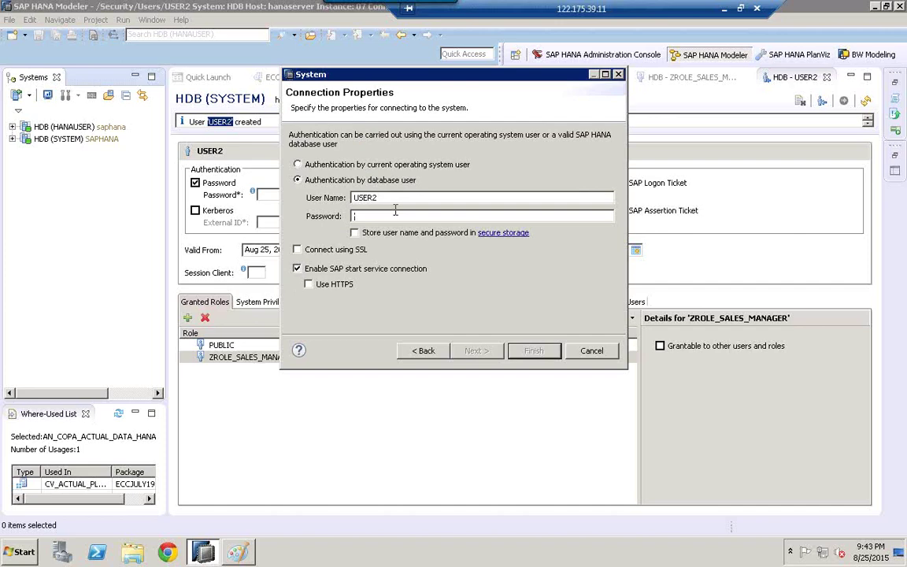
{"action": "type", "text": "•••••••"}
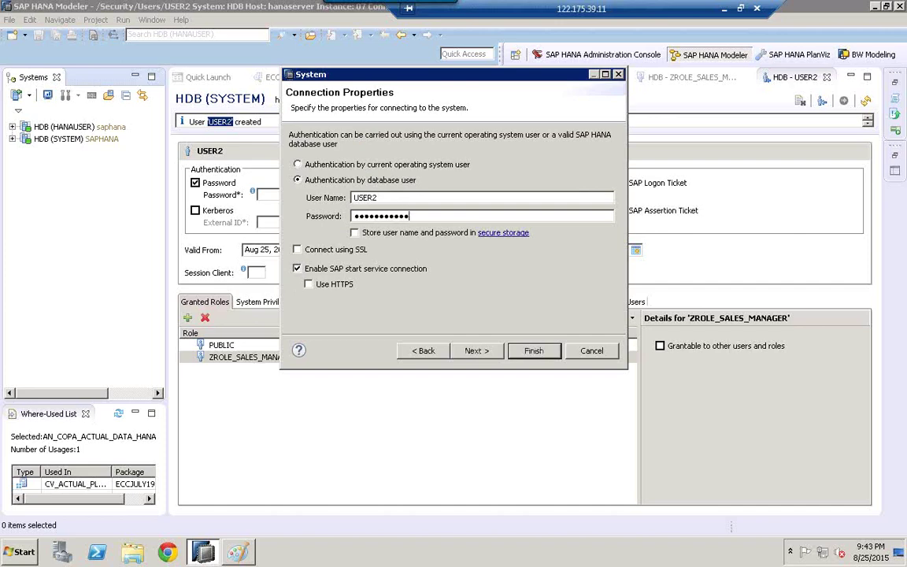
{"action": "left_click", "coordinate": [535, 351]}
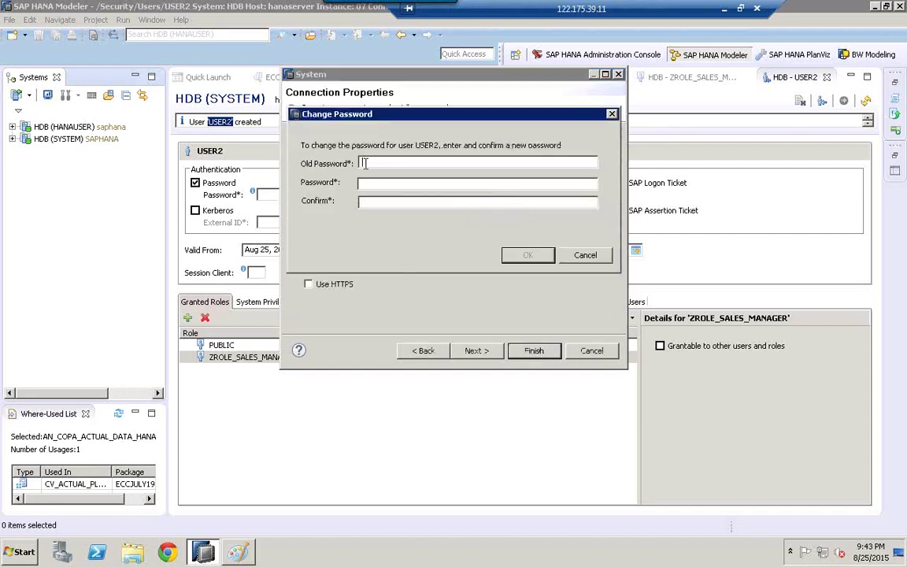
Step: Enter the old and new passwords for USER2 and confirm the change
{"action": "type", "text": "*************"}
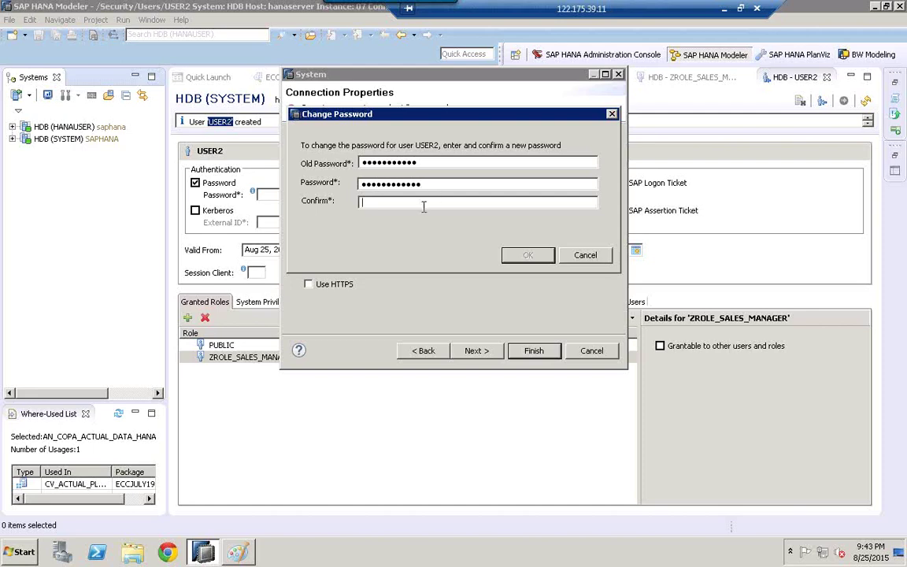
{"action": "type", "text": "*"}
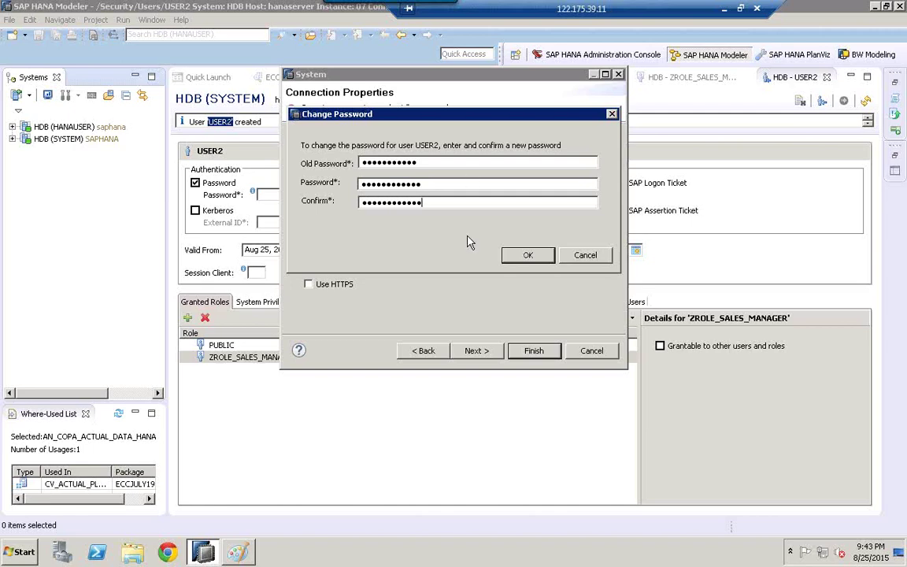
{"action": "left_click", "coordinate": [526, 258]}
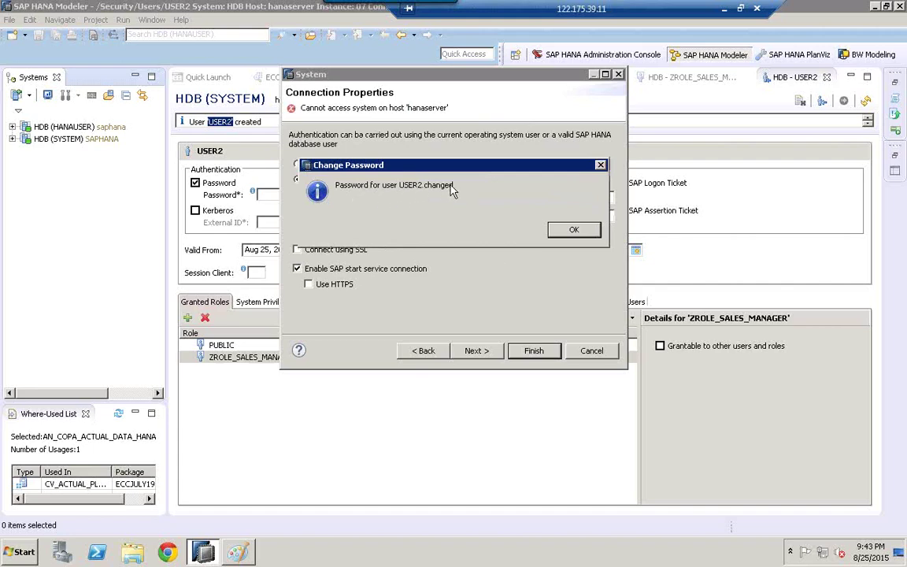
{"action": "left_click", "coordinate": [562, 231]}
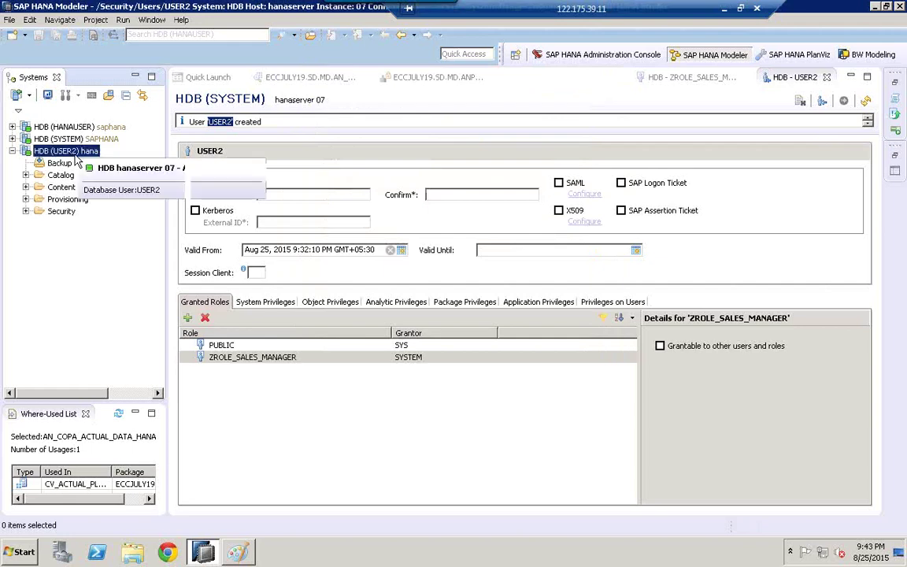
Step: Expand HDB (USER2) > Content > ECCJULY19 > SD > MD in the Systems tree
{"action": "left_click", "coordinate": [66, 151]}
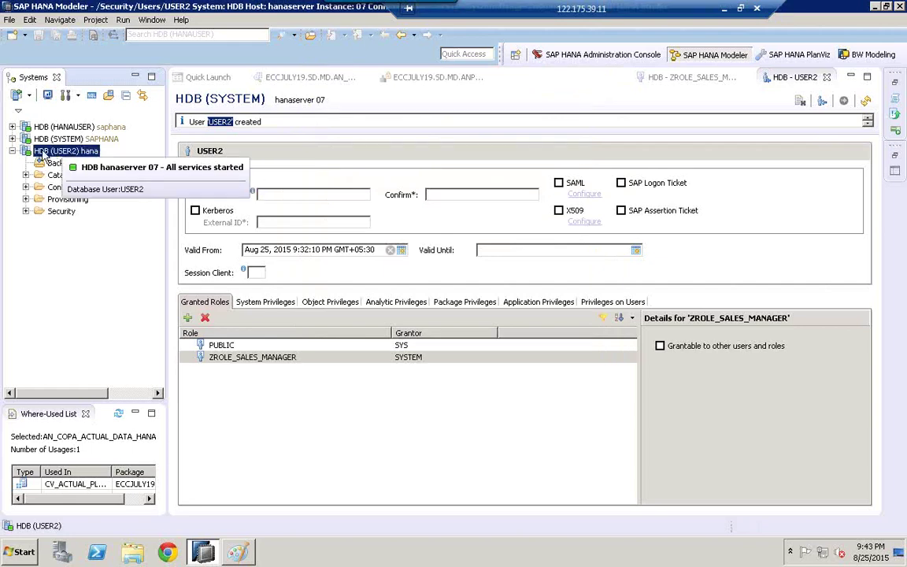
{"action": "left_click", "coordinate": [58, 175]}
{"action": "left_click", "coordinate": [55, 187]}
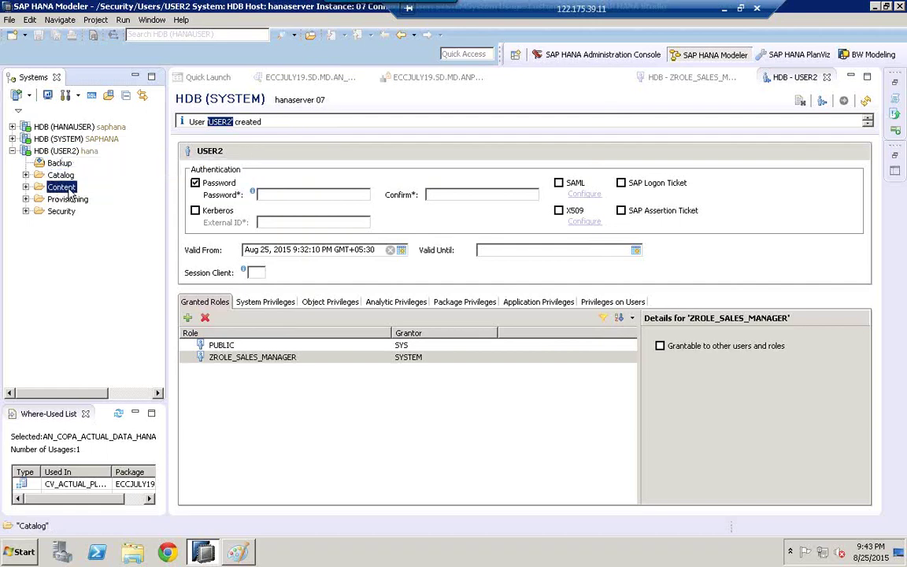
{"action": "left_click", "coordinate": [26, 188]}
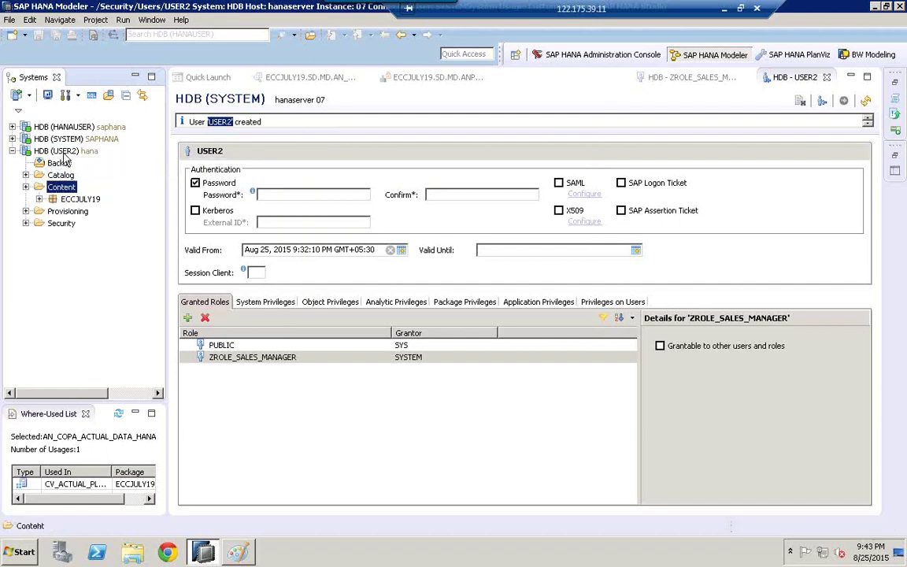
{"action": "left_click", "coordinate": [73, 200]}
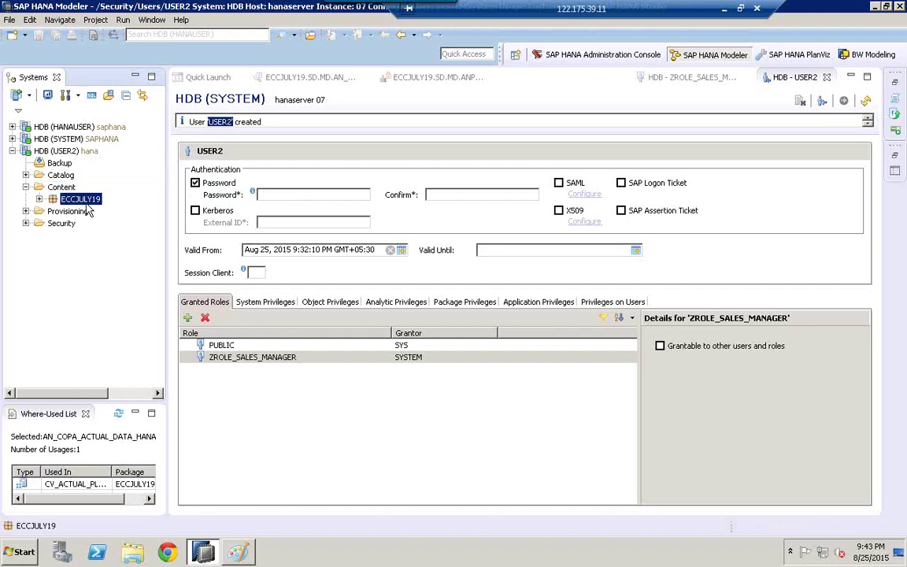
{"action": "left_click", "coordinate": [12, 127]}
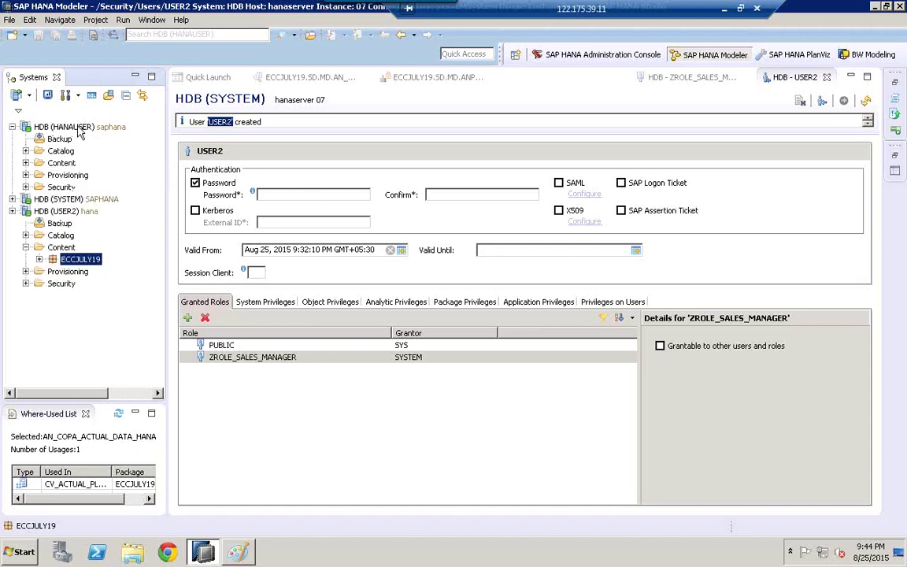
{"action": "left_click", "coordinate": [26, 163]}
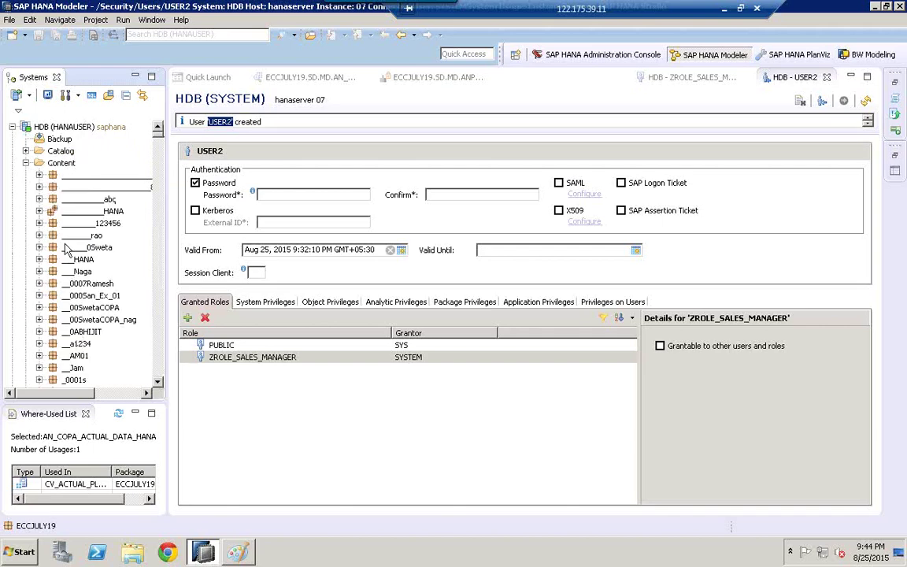
{"action": "left_click", "coordinate": [39, 162]}
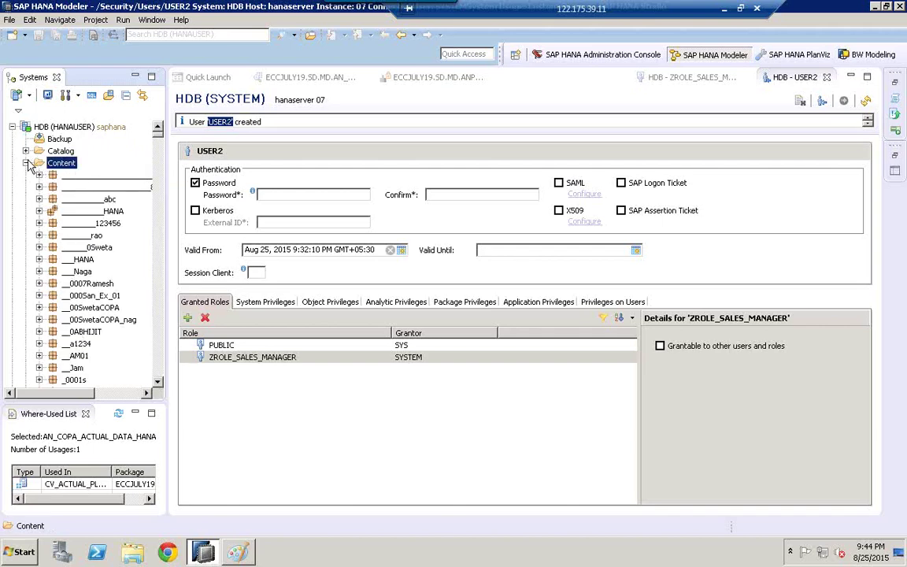
{"action": "left_click", "coordinate": [26, 163]}
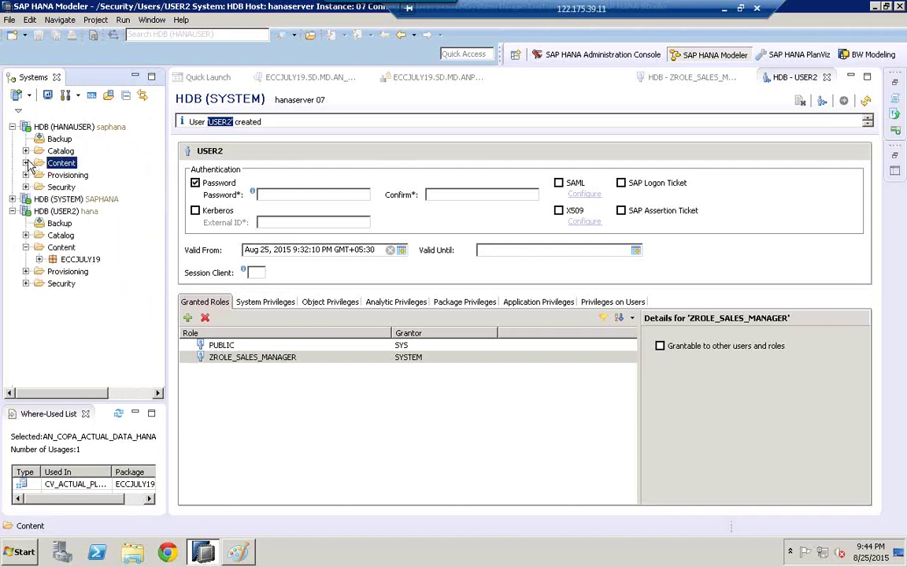
{"action": "left_click", "coordinate": [71, 260]}
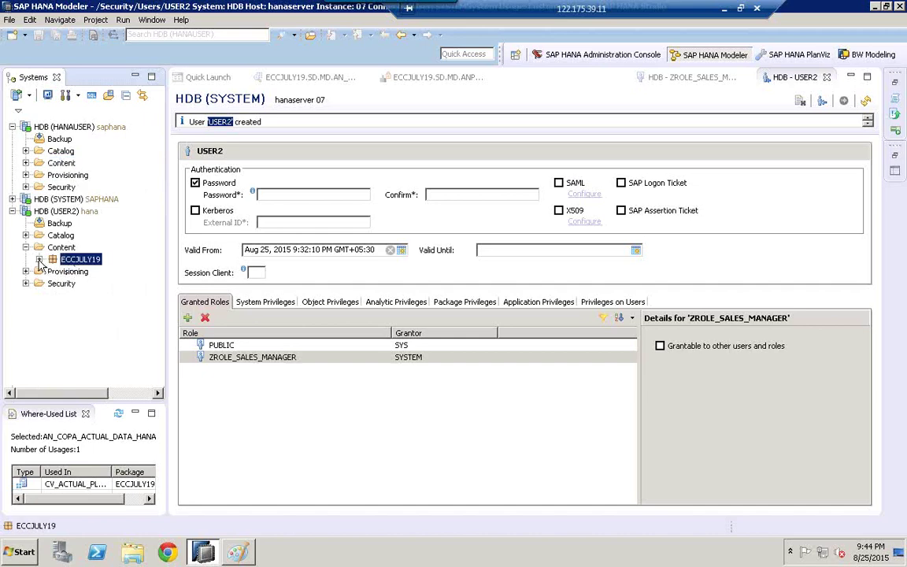
{"action": "left_click", "coordinate": [39, 260]}
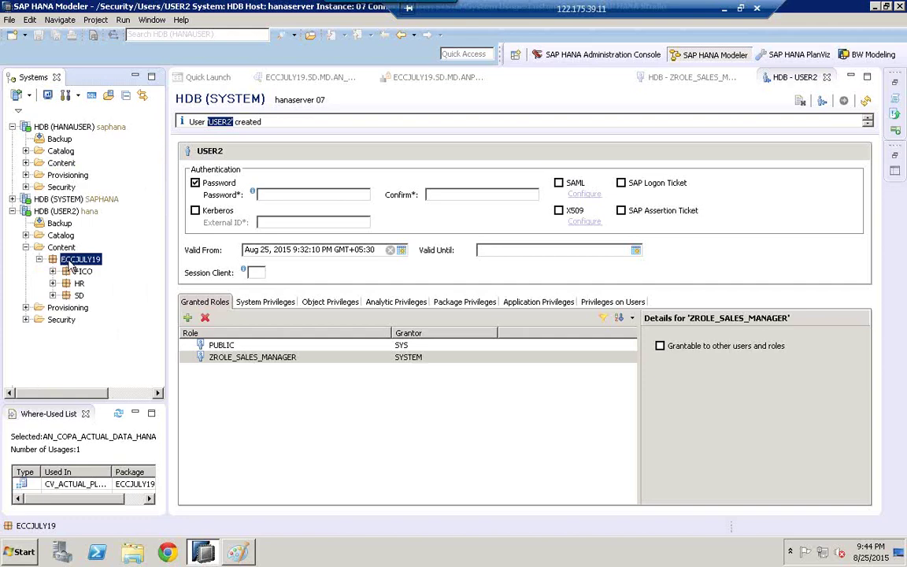
{"action": "left_click", "coordinate": [52, 296]}
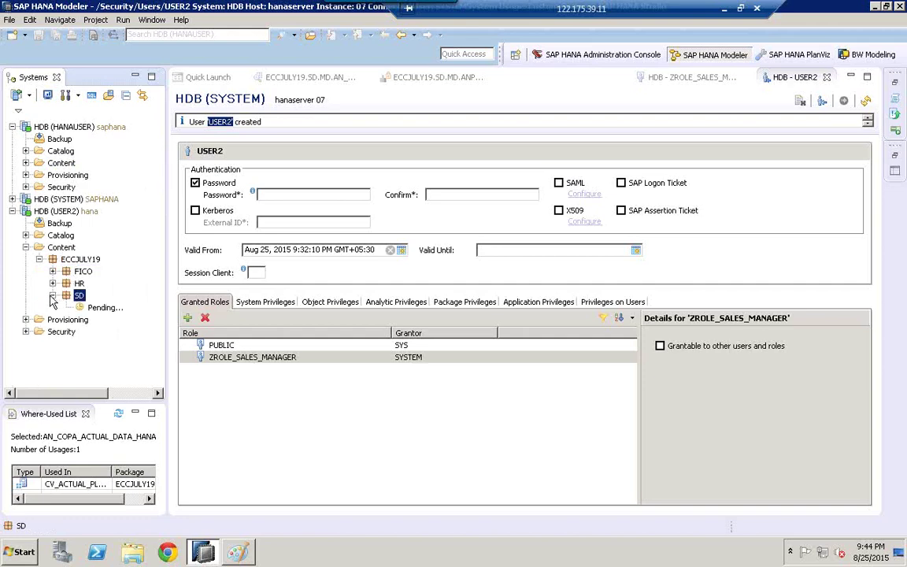
{"action": "left_click", "coordinate": [66, 308]}
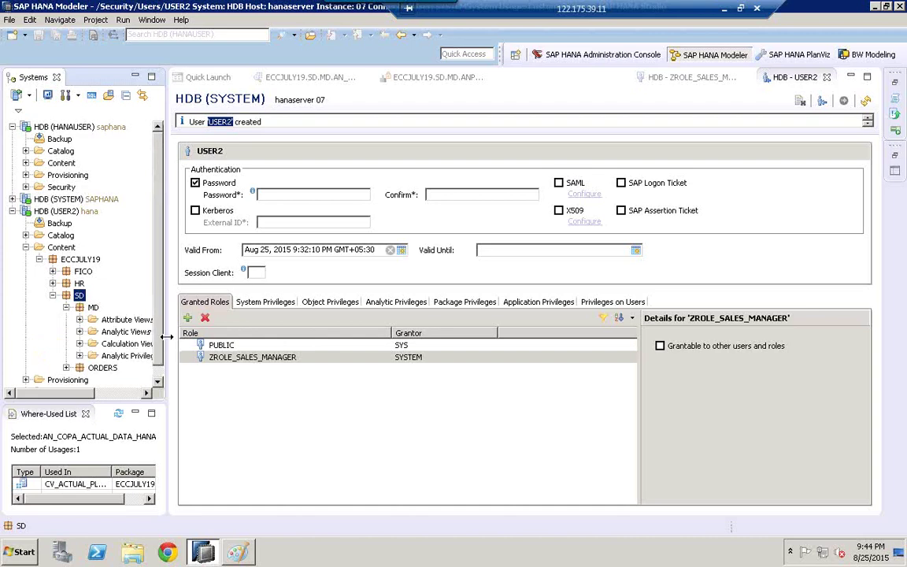
Step: Open a Data Preview of the AN_COPA_ACTUAL_DATA_HANA analytic view from MD's Analytic Views
{"action": "left_click_drag", "start_coordinate": [169, 330], "coordinate": [414, 330]}
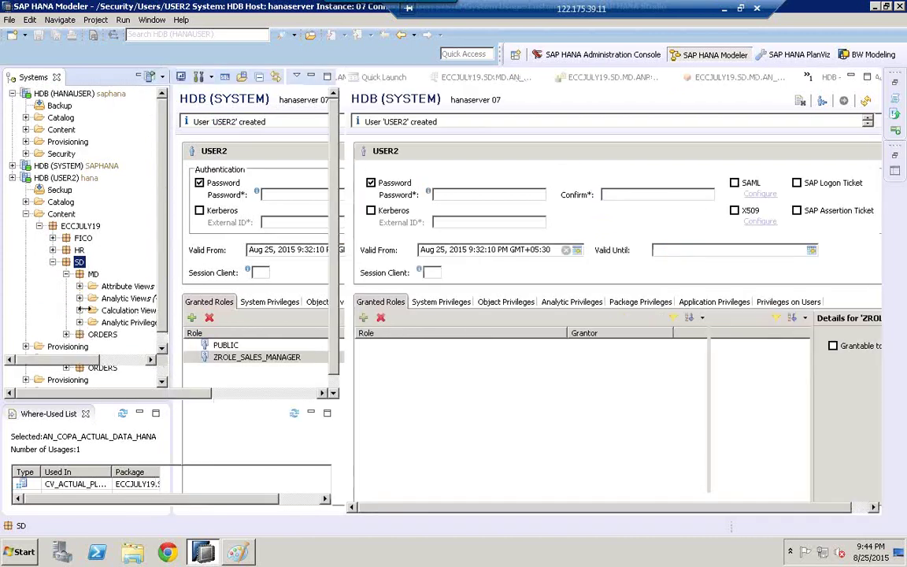
{"action": "left_click", "coordinate": [79, 297]}
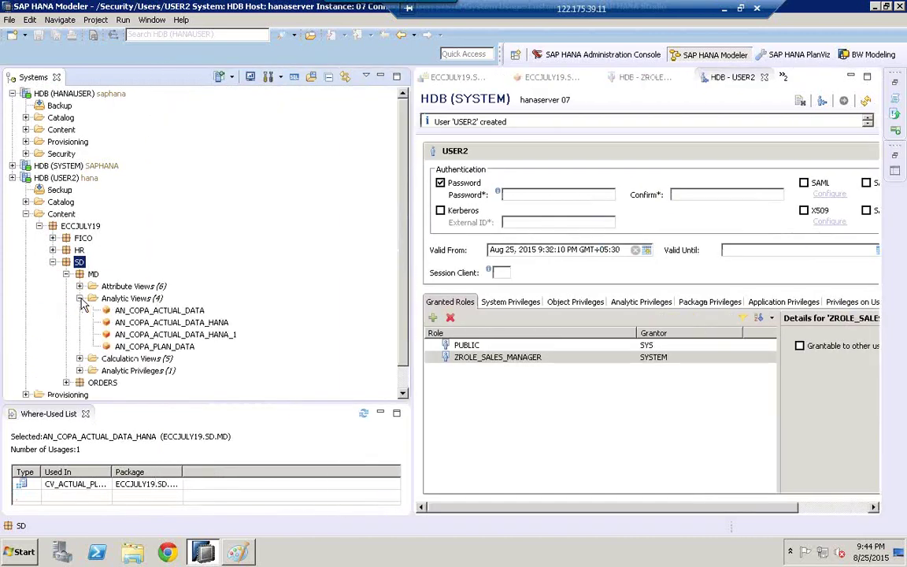
{"action": "left_click", "coordinate": [177, 325]}
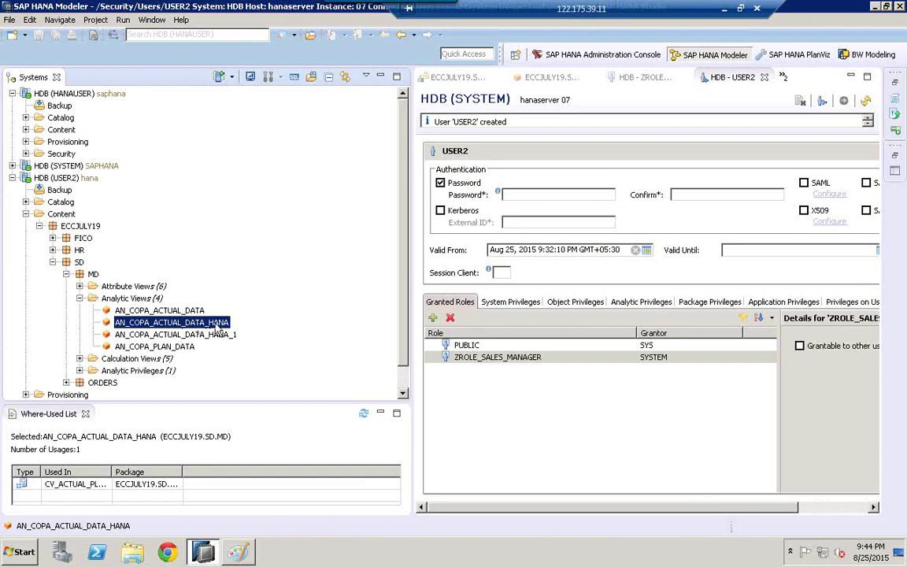
{"action": "right_click", "coordinate": [218, 329]}
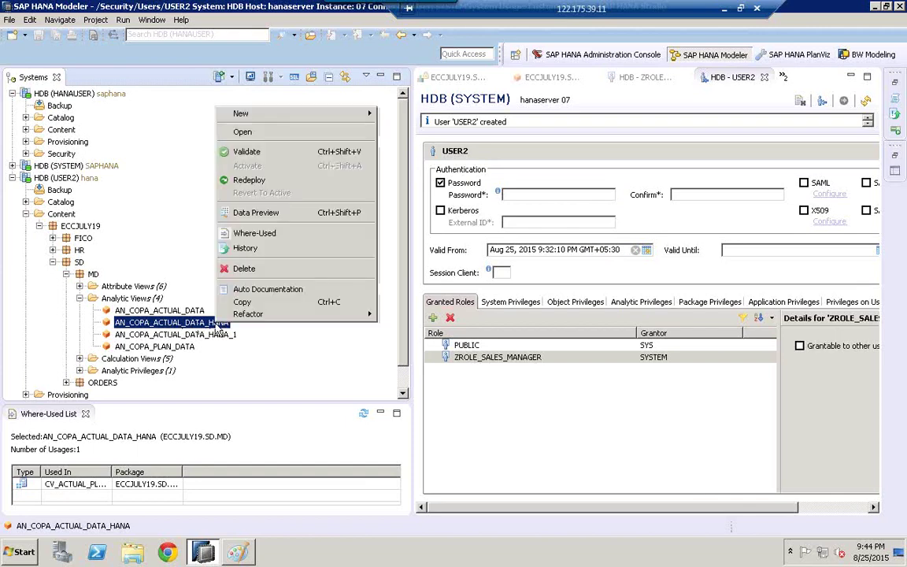
{"action": "left_click", "coordinate": [255, 213]}
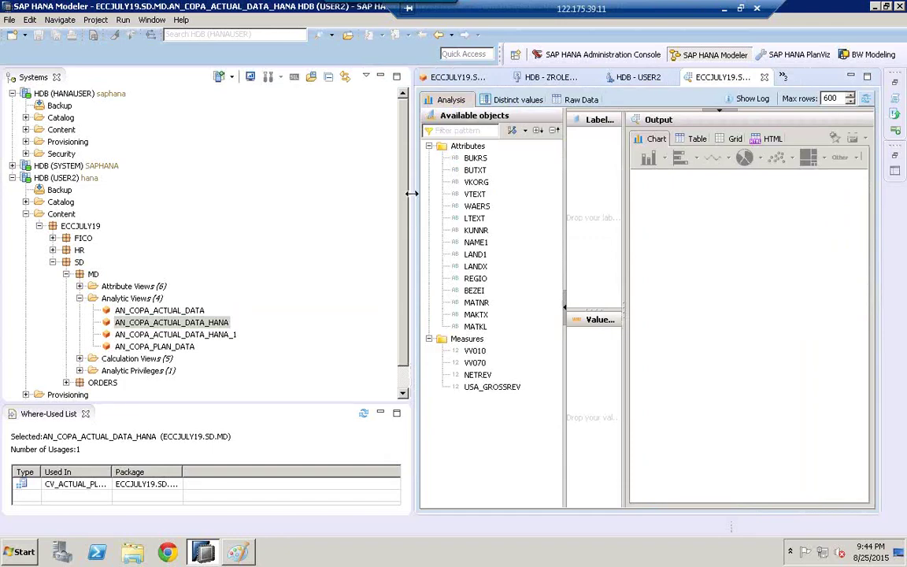
Step: Confirm BUKRS shows only 1000 and Raw Data returns 600 rows, then return to Analysis
{"action": "left_click_drag", "start_coordinate": [307, 202], "coordinate": [257, 259]}
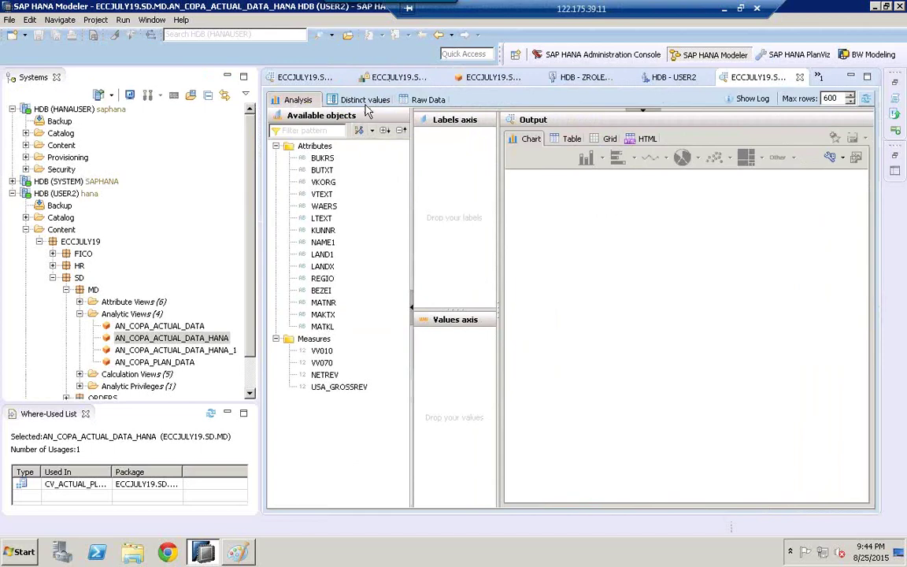
{"action": "left_click", "coordinate": [356, 100]}
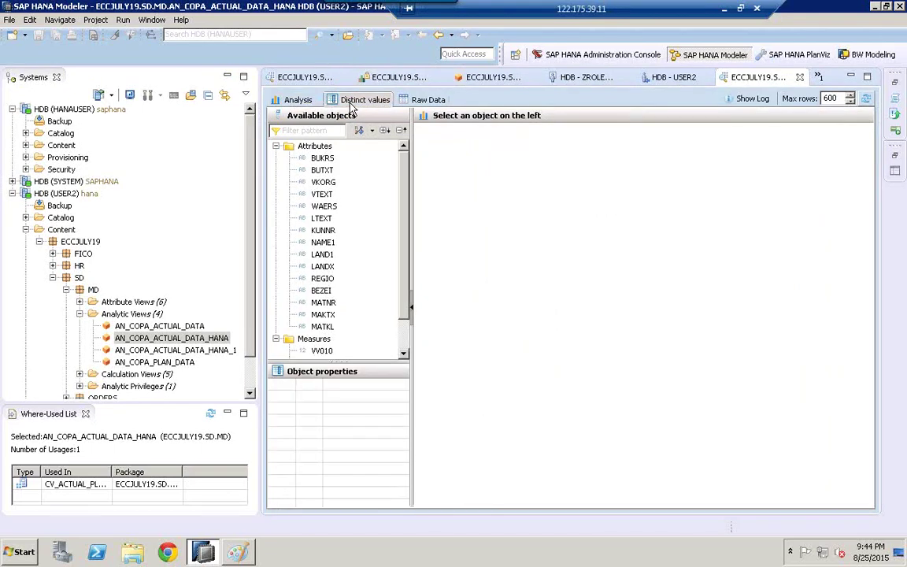
{"action": "left_click", "coordinate": [321, 159]}
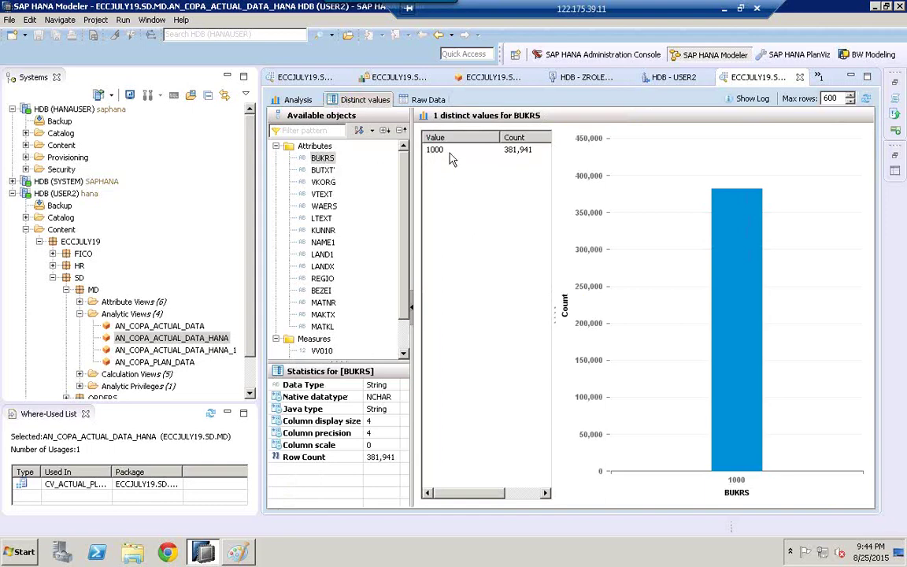
{"action": "left_click", "coordinate": [426, 101]}
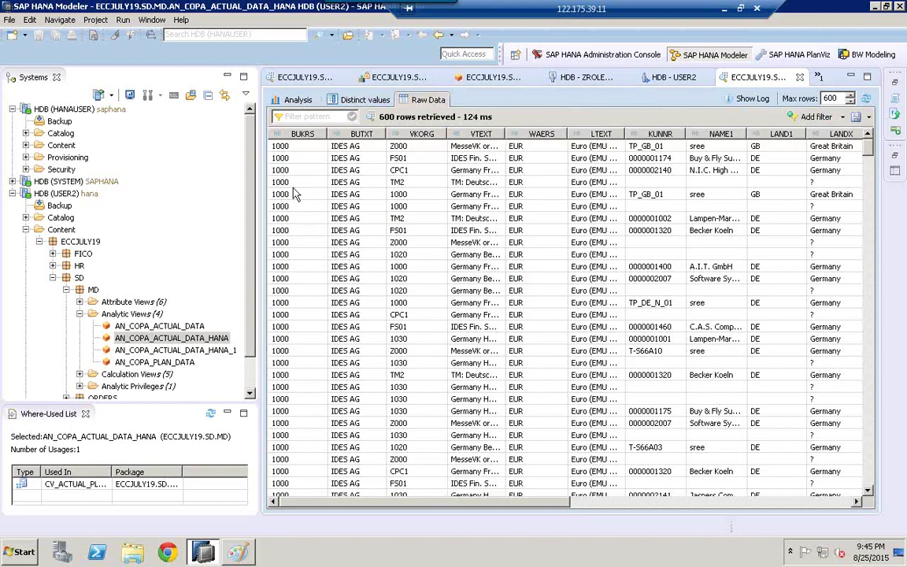
{"action": "left_click", "coordinate": [755, 502]}
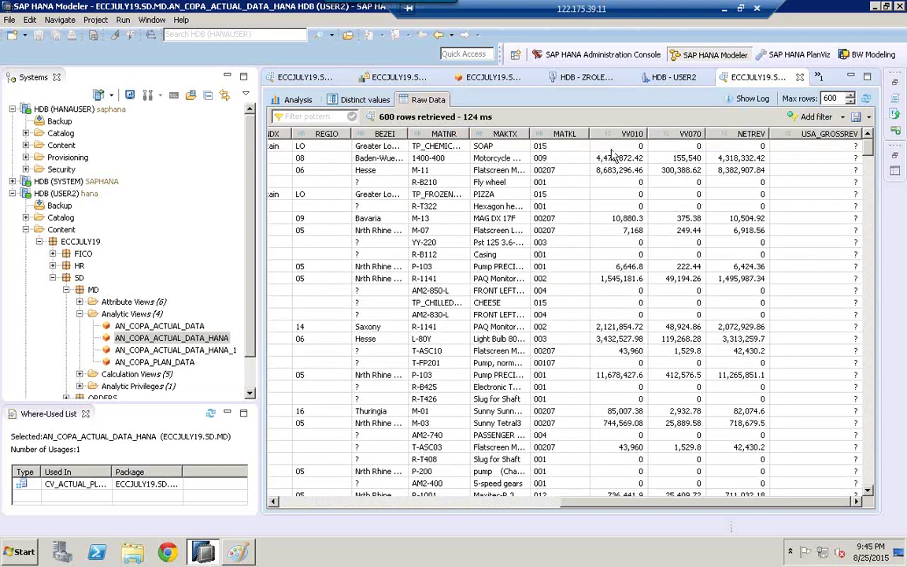
{"action": "left_click", "coordinate": [295, 100]}
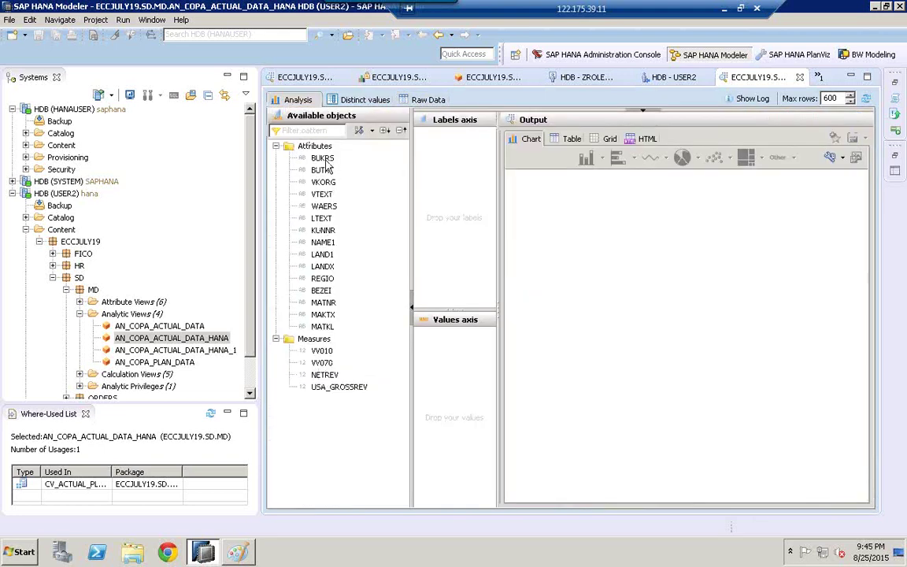
Step: Tabulate BUKRS and BUTXT labels with summed VV010: one row, 1000, IDES AG, 12,205,977,351.4
{"action": "left_click_drag", "start_coordinate": [445, 167], "coordinate": [470, 163]}
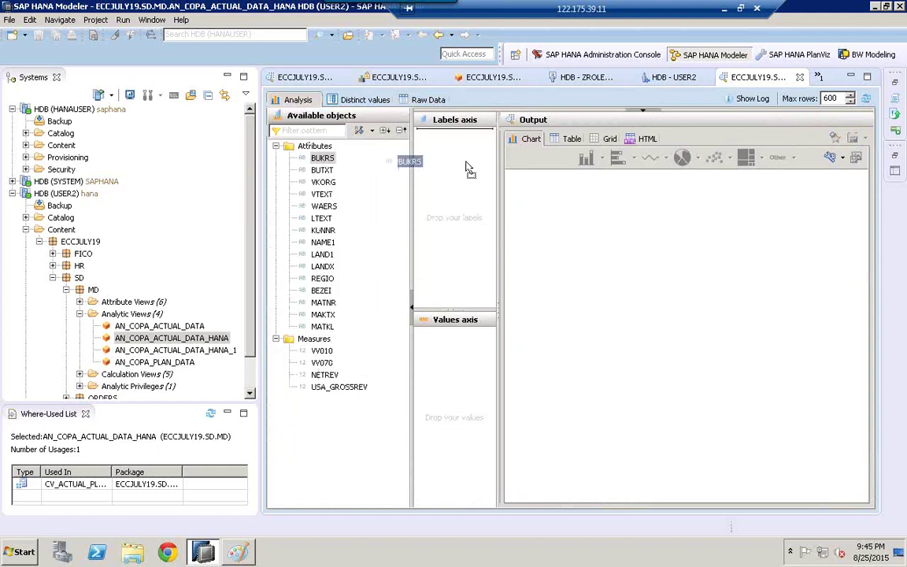
{"action": "left_click", "coordinate": [320, 171]}
{"action": "left_click_drag", "start_coordinate": [388, 173], "coordinate": [465, 187]}
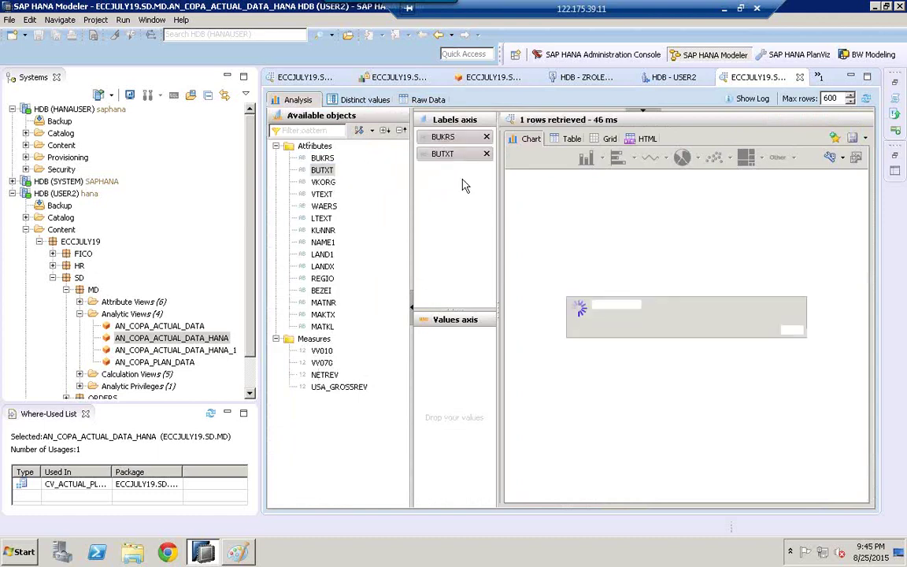
{"action": "left_click_drag", "start_coordinate": [323, 351], "coordinate": [464, 417]}
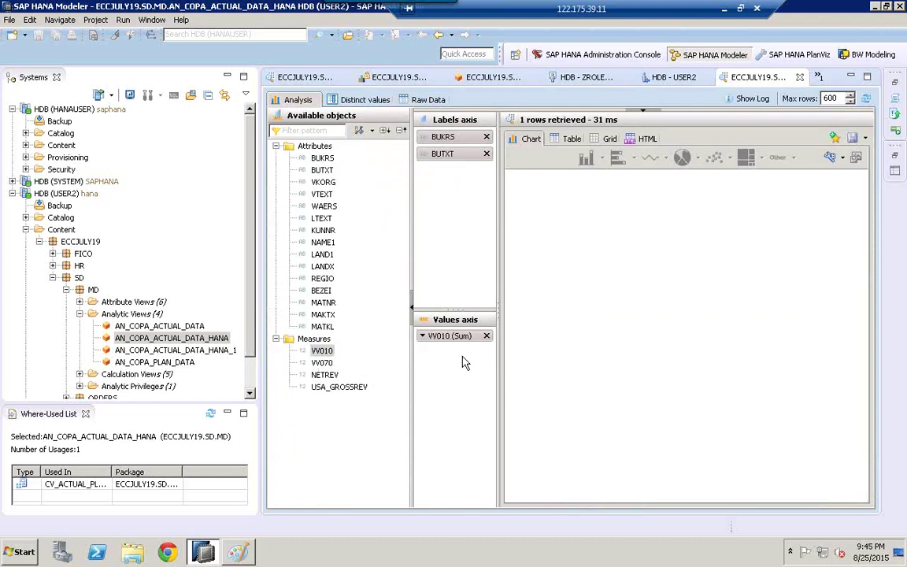
{"action": "left_click", "coordinate": [571, 139]}
{"action": "double_click", "coordinate": [672, 153]}
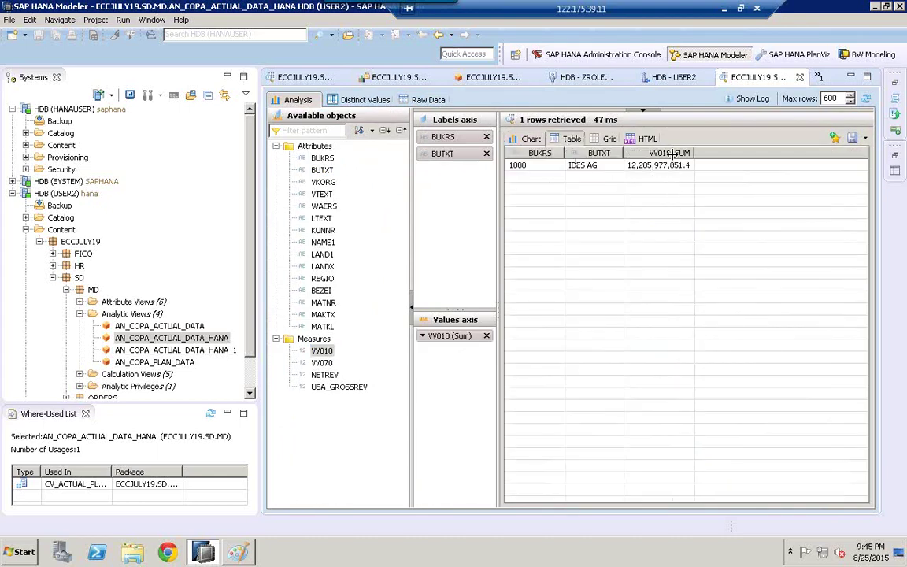
{"action": "left_click", "coordinate": [646, 168]}
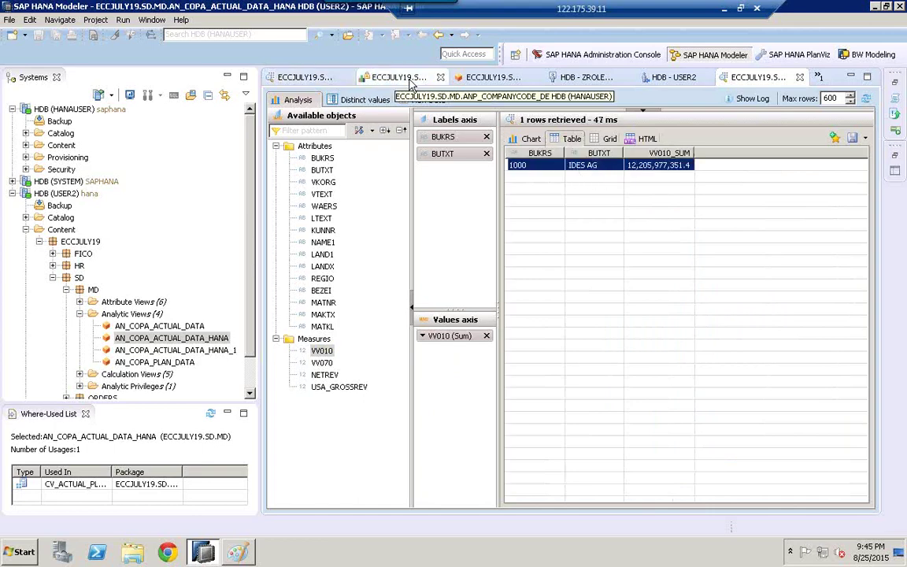
Step: Compare with HANAUSER's analytic view definition and the Paint diagram, then return to the HDB (USER2) connection
{"action": "left_click", "coordinate": [820, 77]}
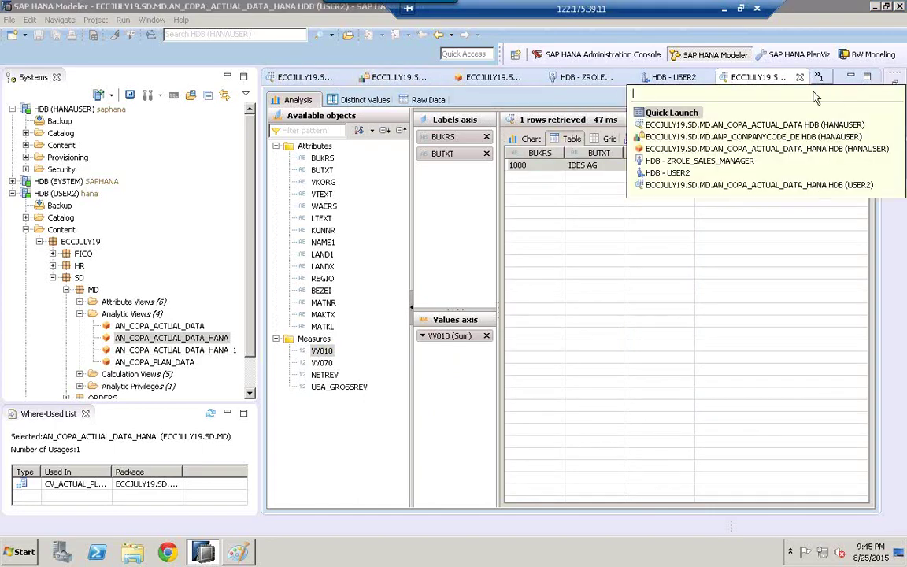
{"action": "left_click", "coordinate": [677, 113]}
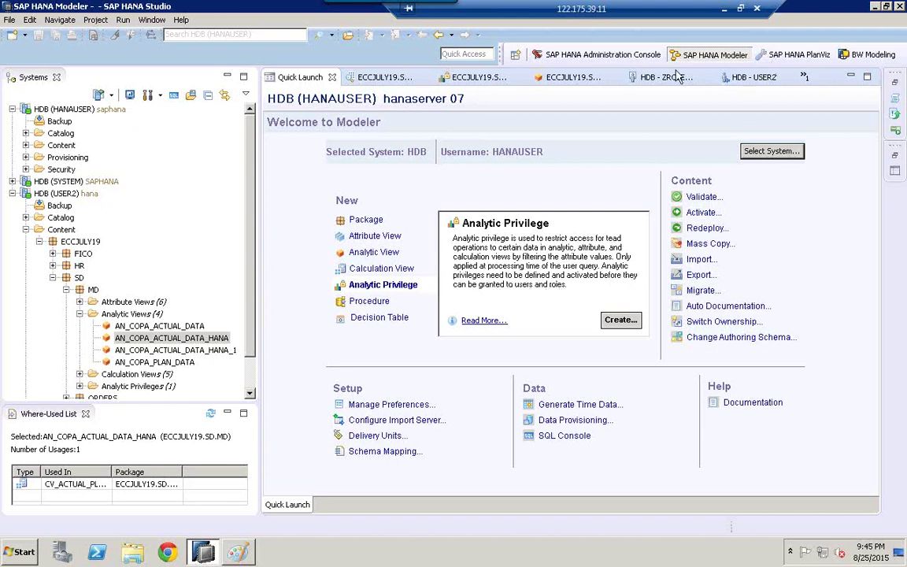
{"action": "left_click", "coordinate": [575, 82]}
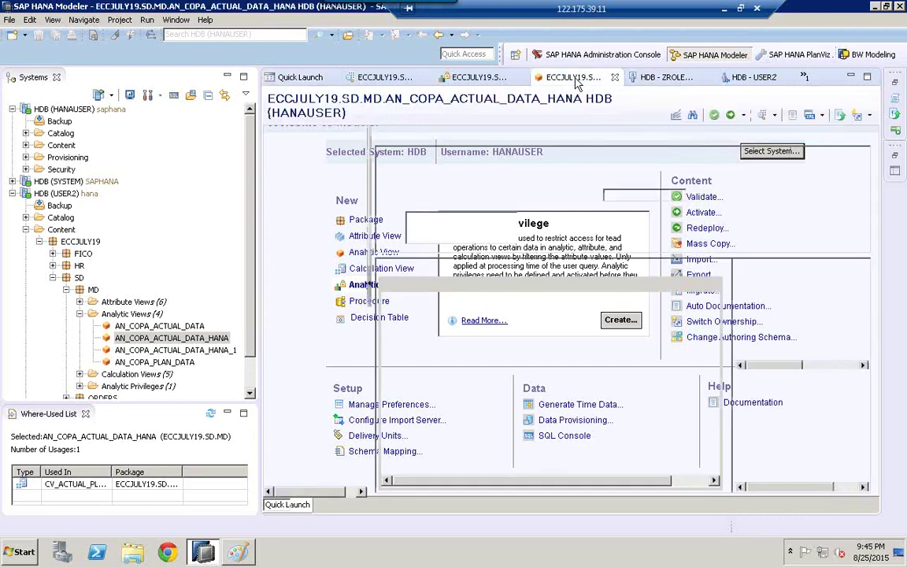
{"action": "left_click", "coordinate": [806, 77]}
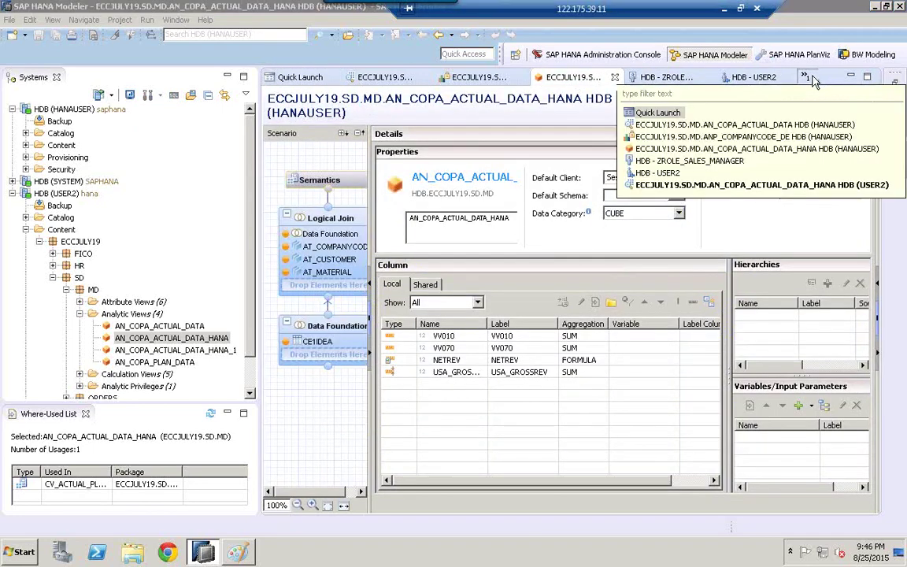
{"action": "left_click", "coordinate": [665, 190]}
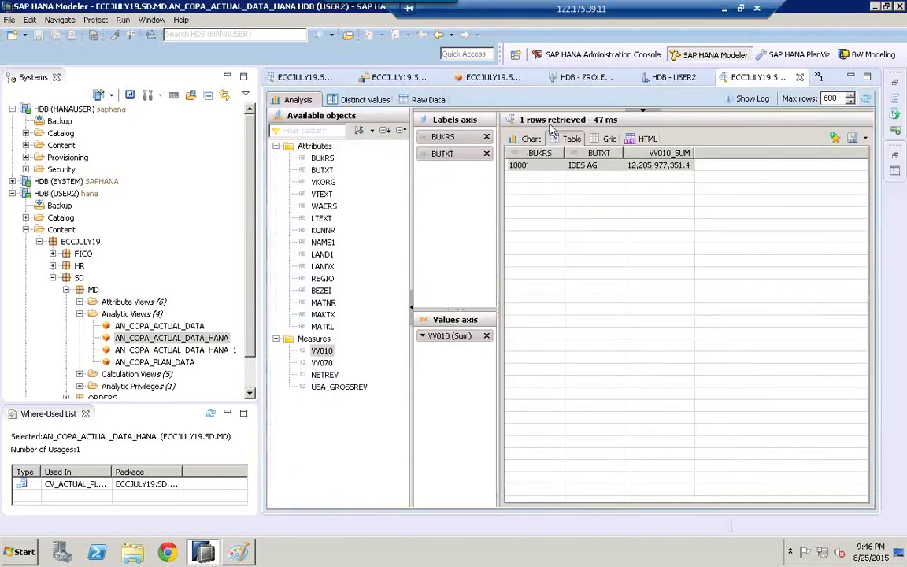
{"action": "key", "text": "alt+Tab"}
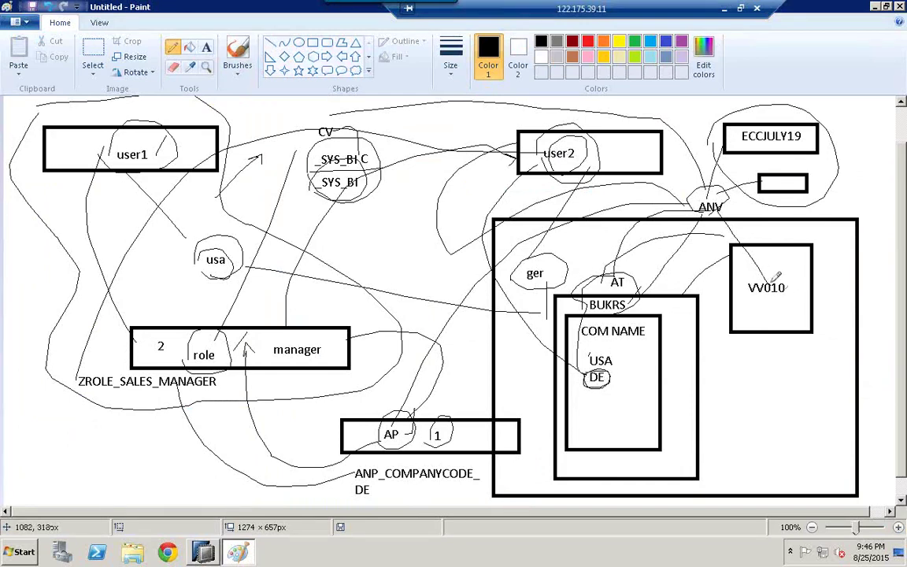
{"action": "left_click", "coordinate": [204, 553]}
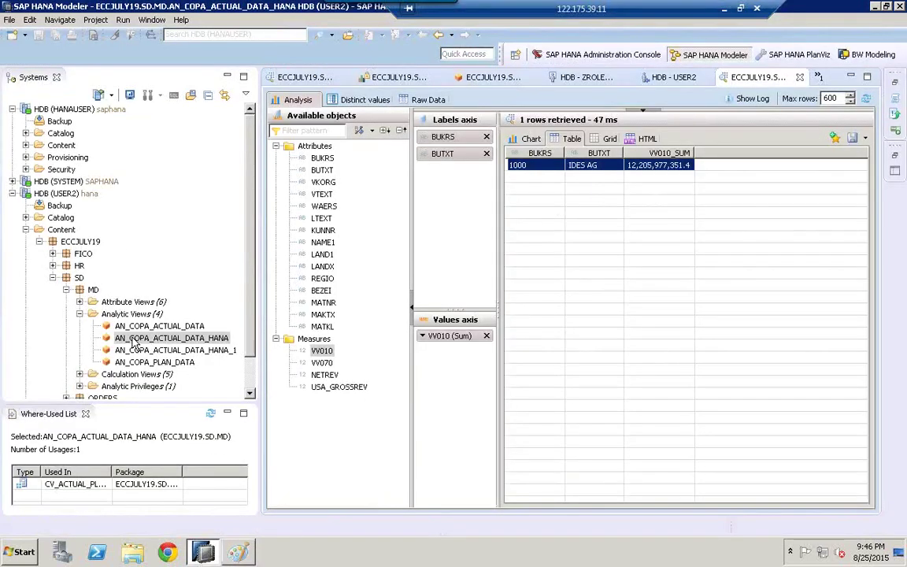
{"action": "left_click", "coordinate": [69, 194]}
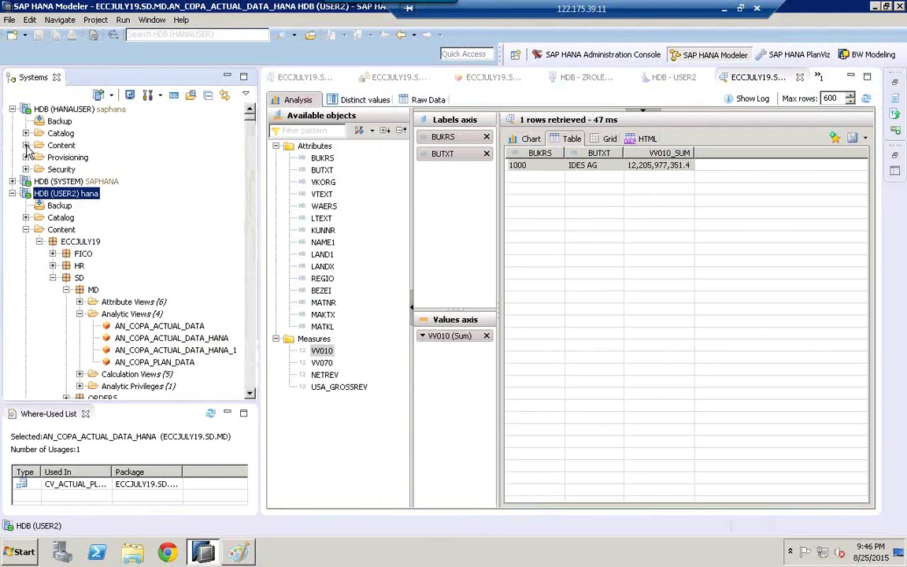
Step: Locate and expand the ECCJULY19 package under Content, searching 'eccjuly10' along the way
{"action": "left_click", "coordinate": [26, 146]}
{"action": "left_click", "coordinate": [83, 196]}
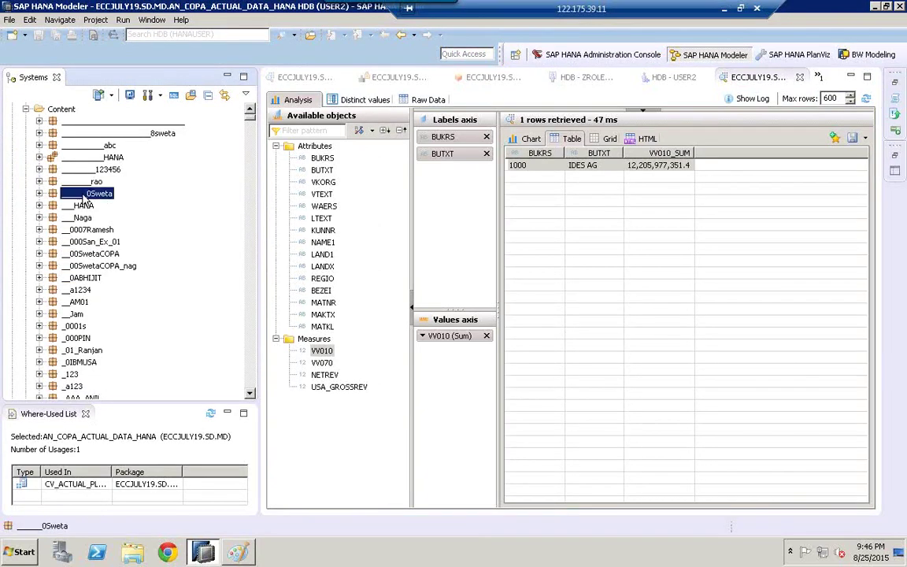
{"action": "type", "text": "eccjuly10"}
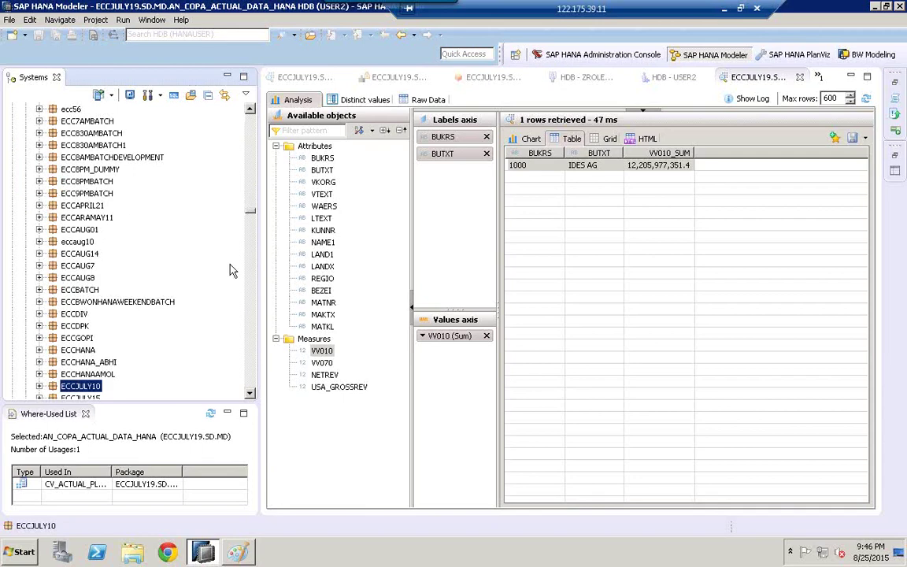
{"action": "left_click", "coordinate": [251, 393]}
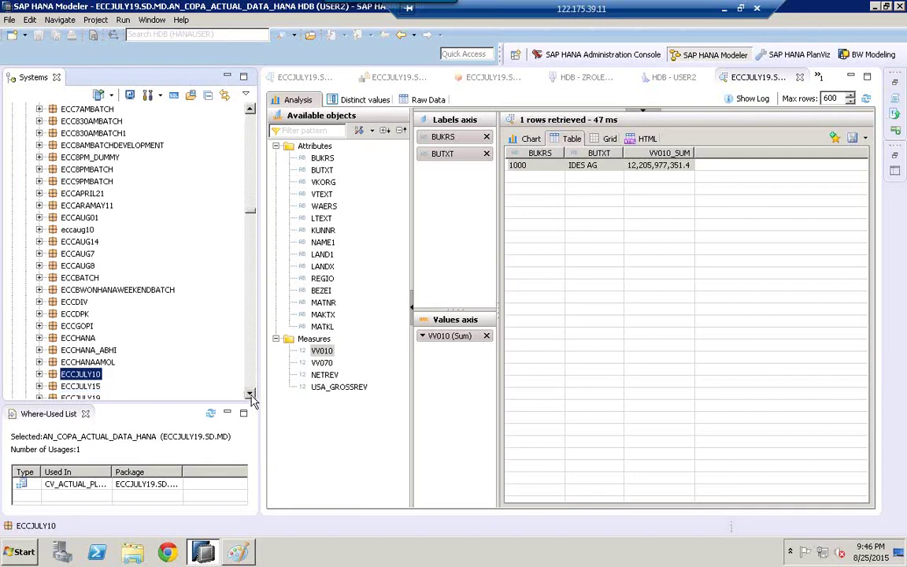
{"action": "left_click", "coordinate": [250, 394]}
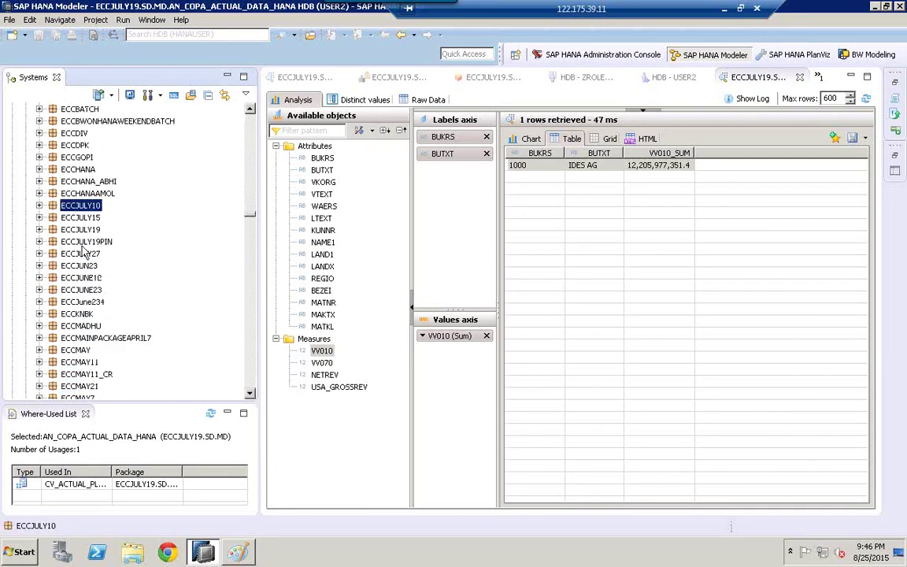
{"action": "left_click", "coordinate": [77, 229]}
{"action": "left_click", "coordinate": [39, 229]}
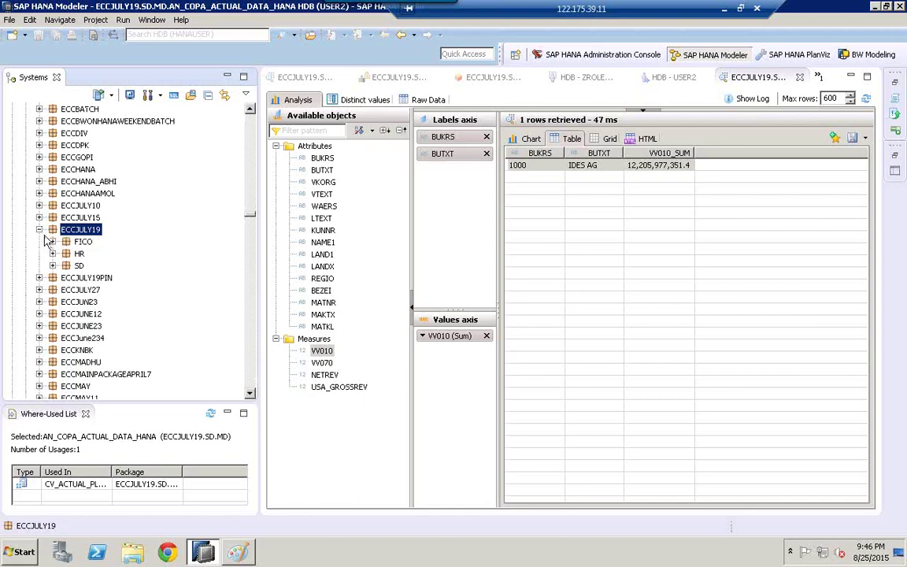
Step: Open the ANP_COMPANYCODE_DE privilege from SD > MD > Analytic Privileges
{"action": "left_click", "coordinate": [53, 265]}
{"action": "left_click", "coordinate": [66, 290]}
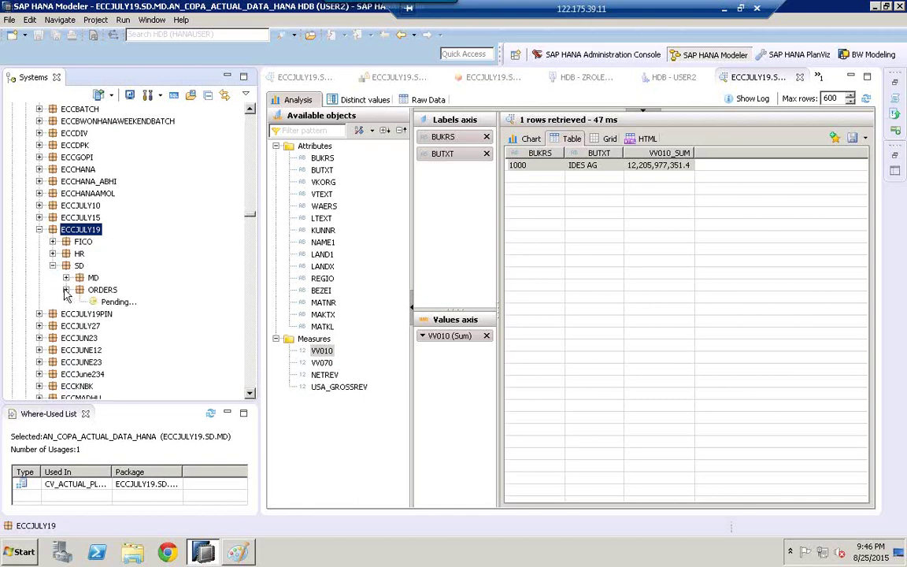
{"action": "left_click", "coordinate": [66, 278]}
{"action": "right_click", "coordinate": [69, 280]}
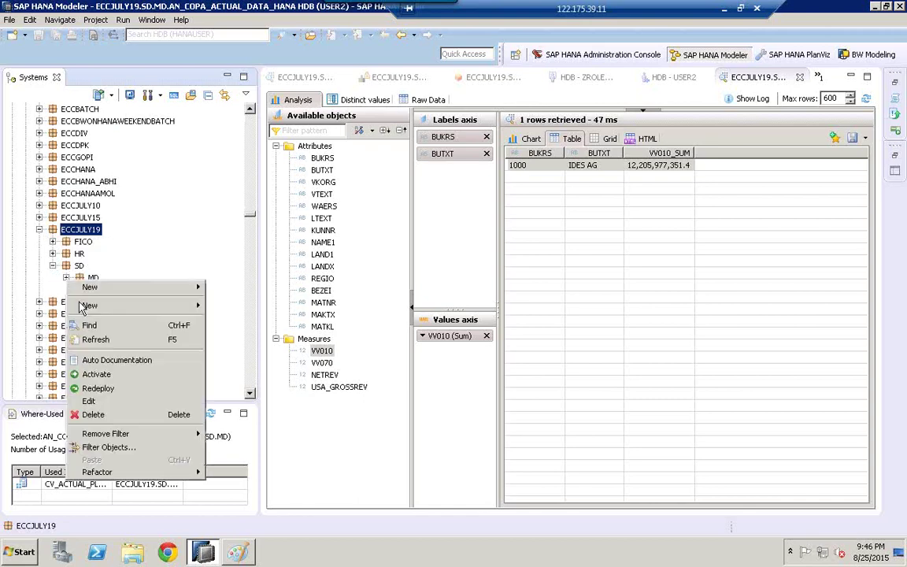
{"action": "left_click", "coordinate": [174, 202]}
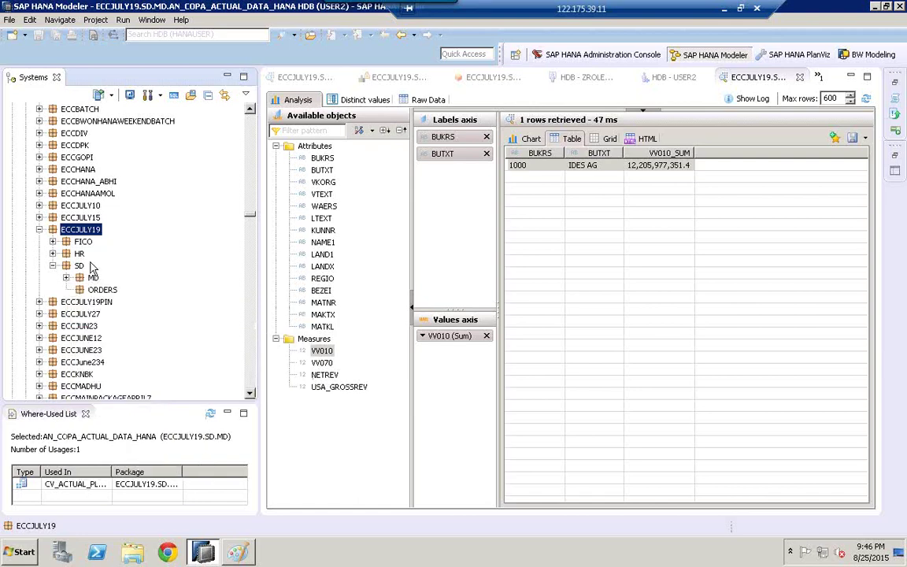
{"action": "left_click", "coordinate": [66, 278]}
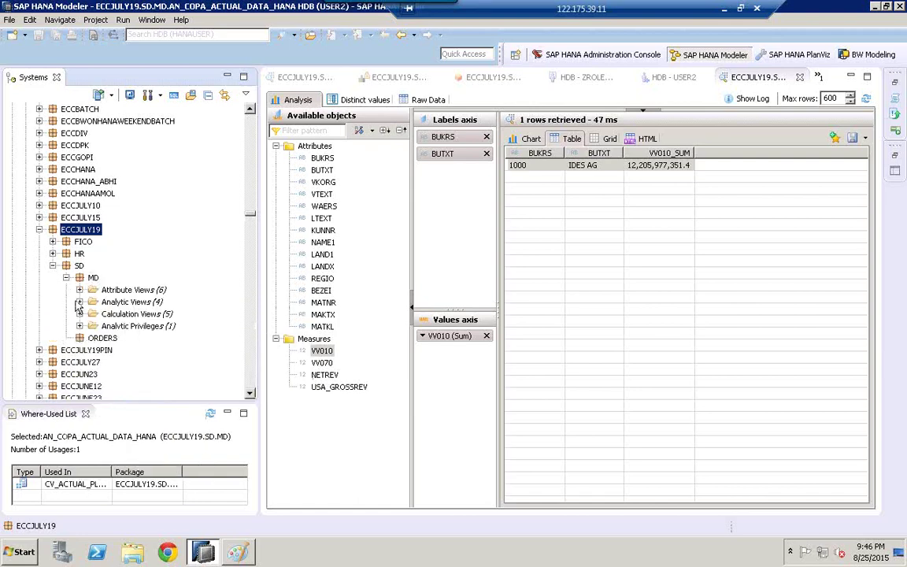
{"action": "left_click", "coordinate": [79, 326]}
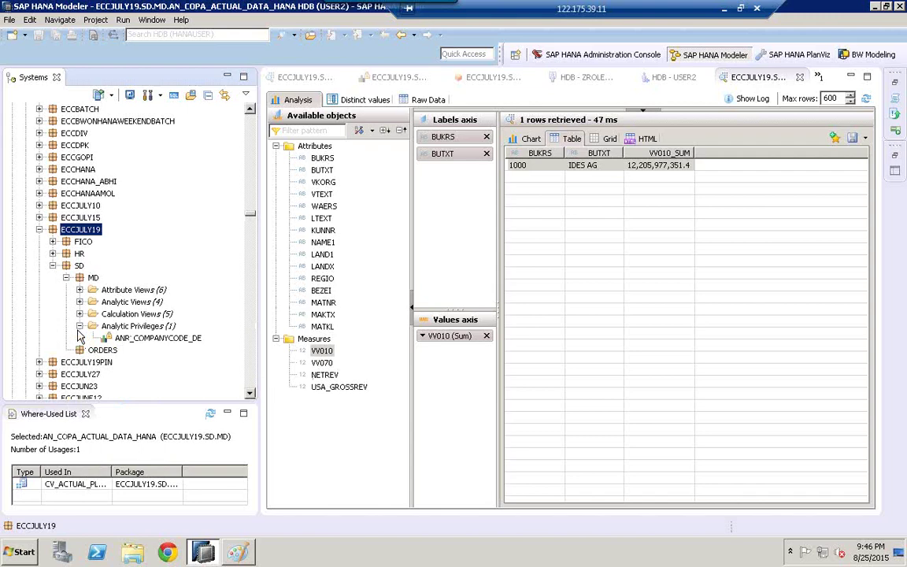
{"action": "double_click", "coordinate": [126, 339]}
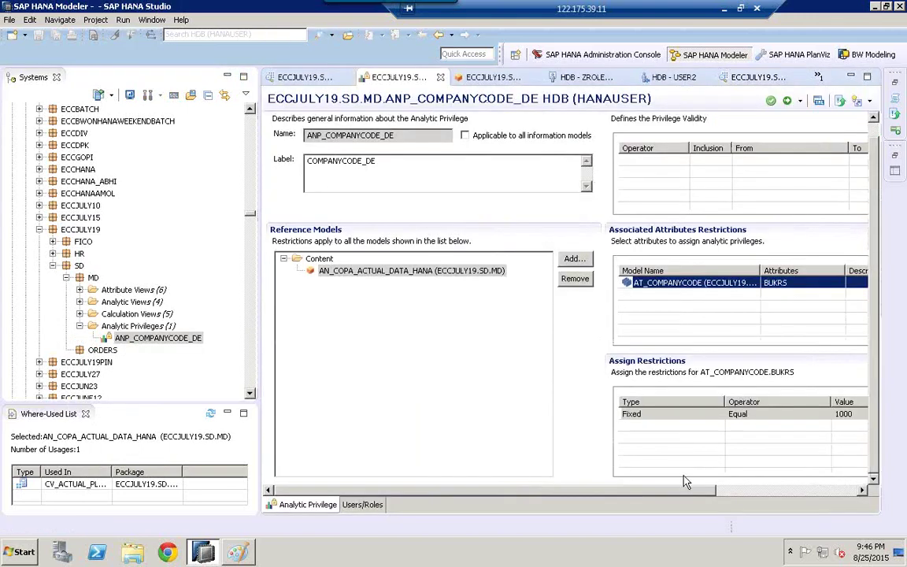
Step: Add a BUKRS restriction for company code 2400 beside 1000, then save and activate the privilege
{"action": "left_click", "coordinate": [686, 445]}
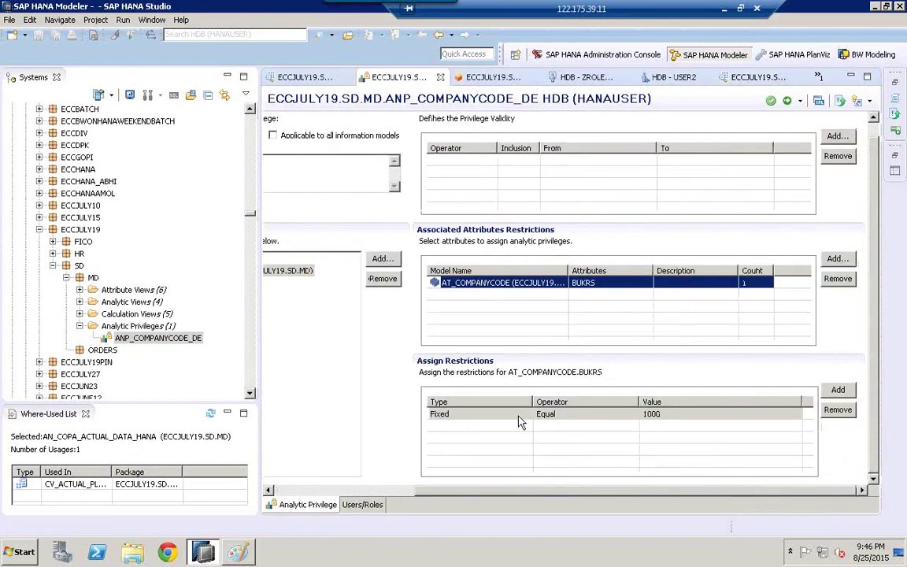
{"action": "left_click", "coordinate": [838, 391]}
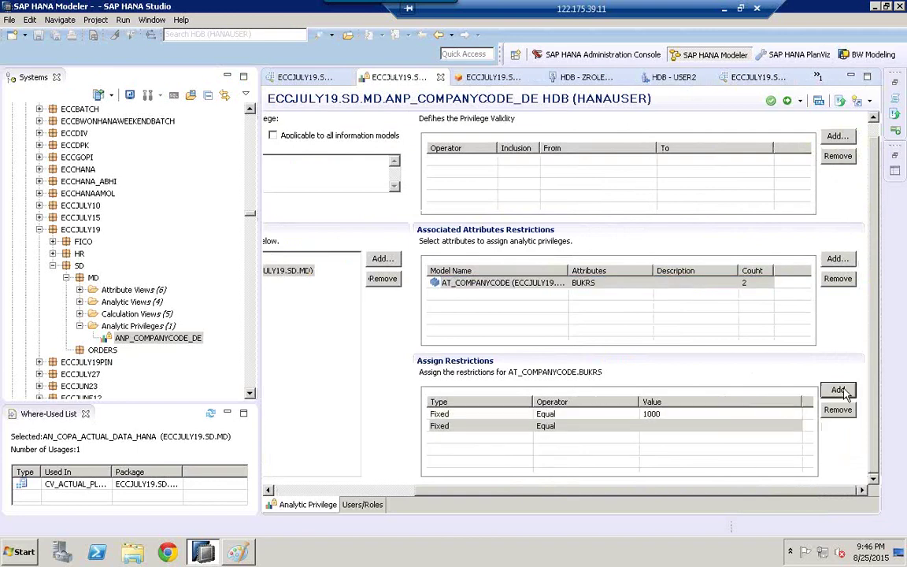
{"action": "left_click", "coordinate": [748, 425]}
{"action": "left_click", "coordinate": [793, 426]}
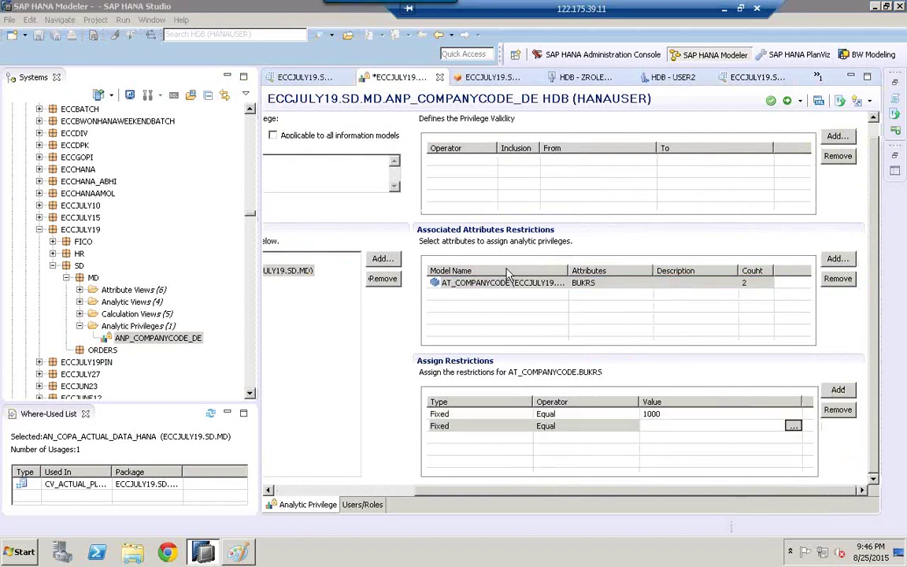
{"action": "left_click", "coordinate": [370, 234]}
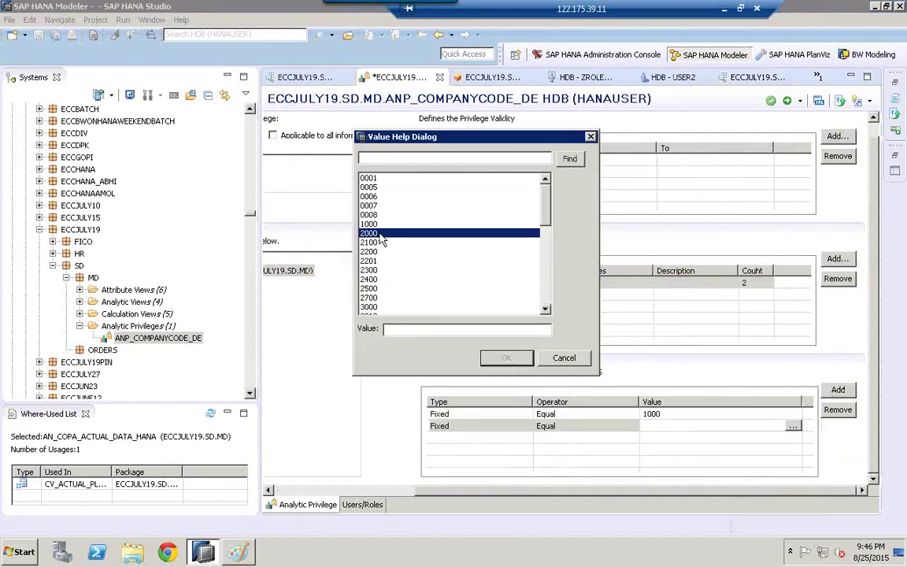
{"action": "left_click", "coordinate": [389, 245]}
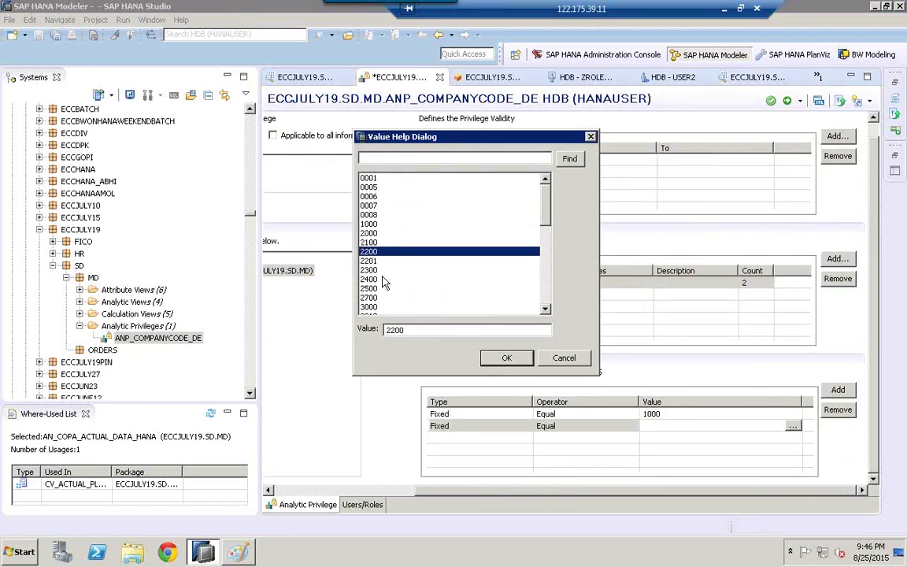
{"action": "left_click", "coordinate": [393, 280]}
{"action": "left_click", "coordinate": [504, 358]}
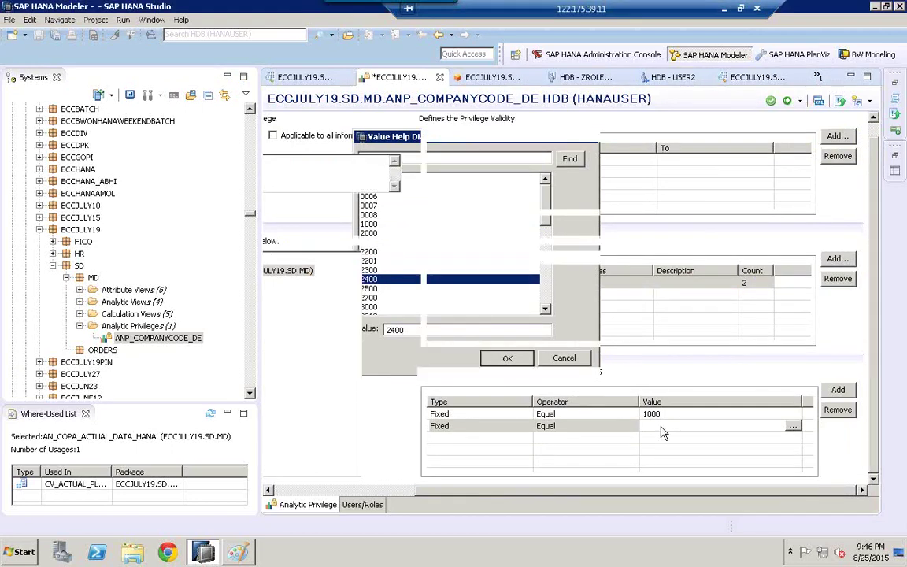
{"action": "left_click", "coordinate": [773, 102]}
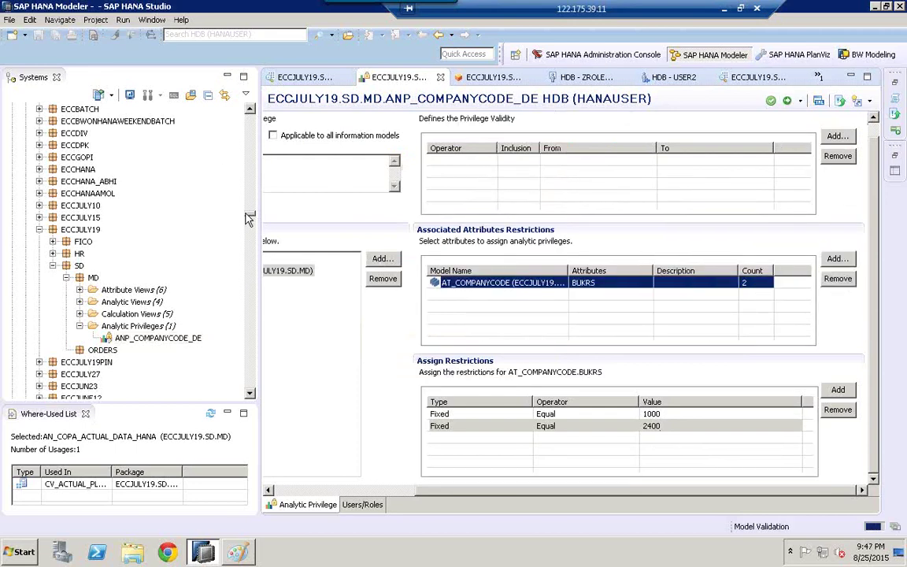
{"action": "left_click_drag", "start_coordinate": [249, 219], "coordinate": [245, 95]}
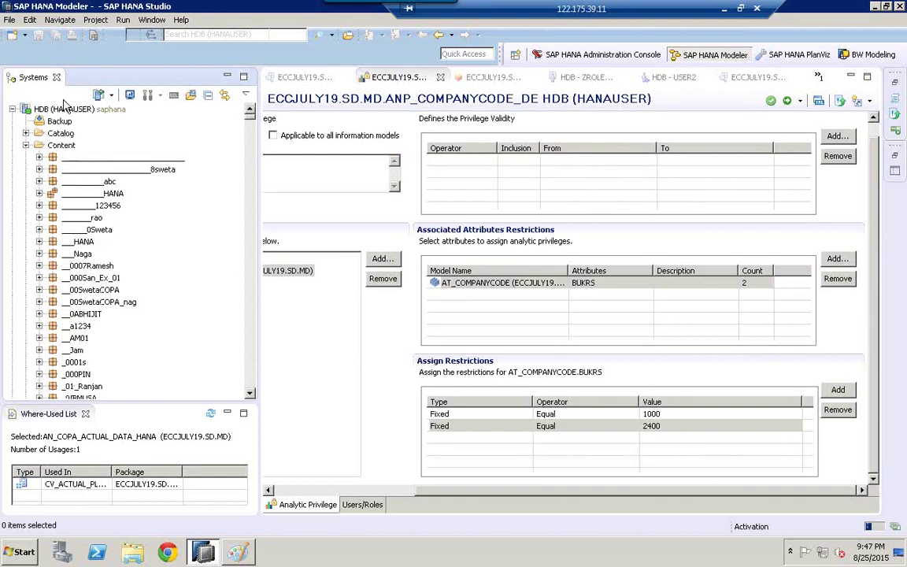
Step: Preview AN_COPA_ACTUAL_DATA_HANA as USER2 and list distinct BUKRS values: 1000 and 2400
{"action": "left_click", "coordinate": [26, 146]}
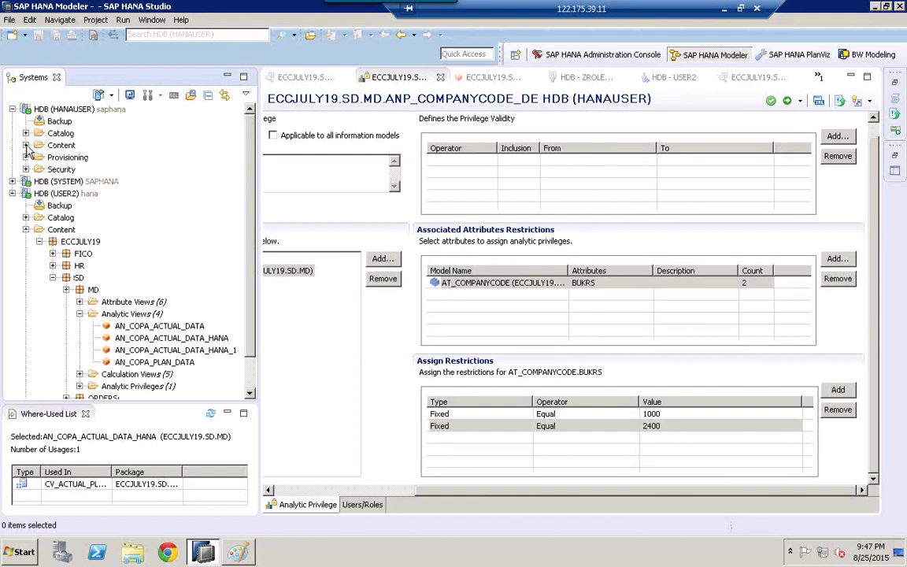
{"action": "left_click", "coordinate": [26, 145]}
{"action": "left_click", "coordinate": [27, 110]}
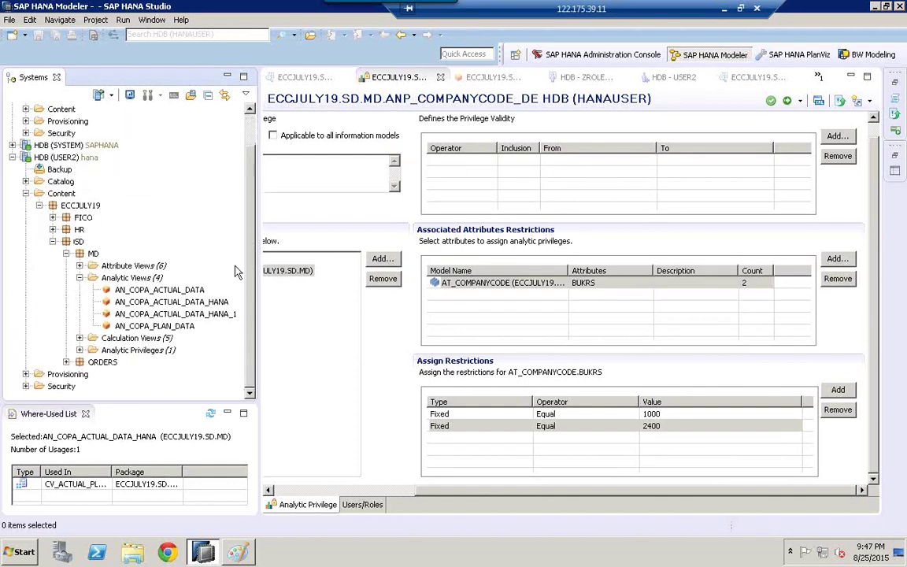
{"action": "left_click", "coordinate": [61, 159]}
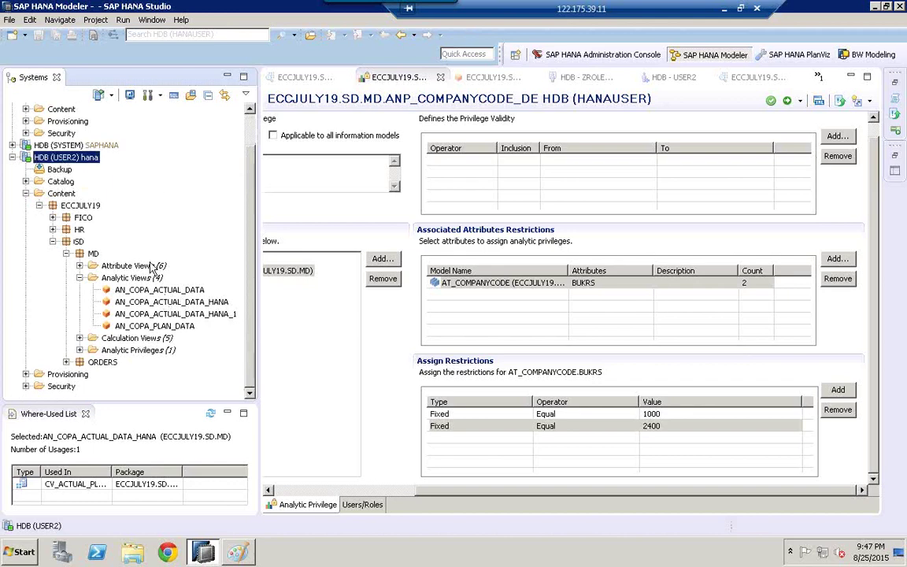
{"action": "left_click", "coordinate": [172, 307]}
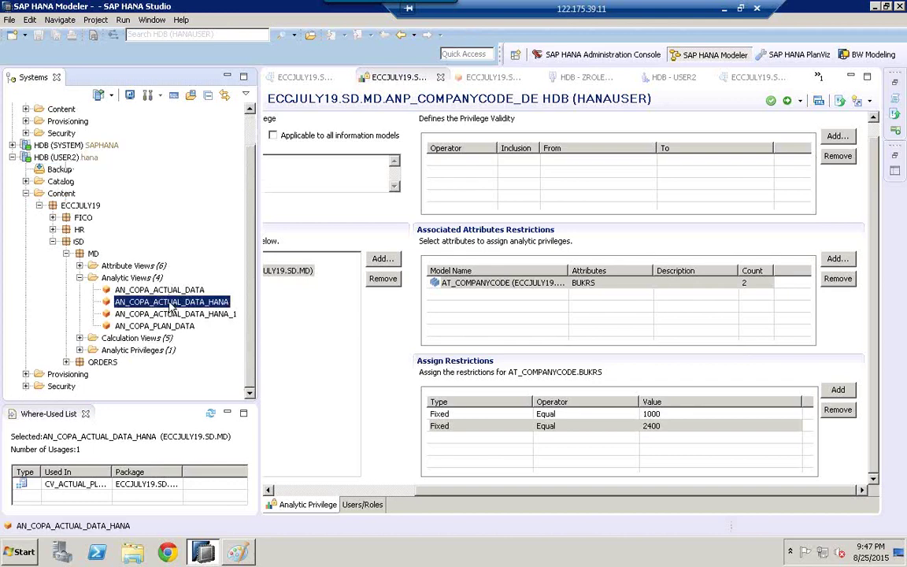
{"action": "right_click", "coordinate": [171, 305]}
{"action": "left_click", "coordinate": [248, 410]}
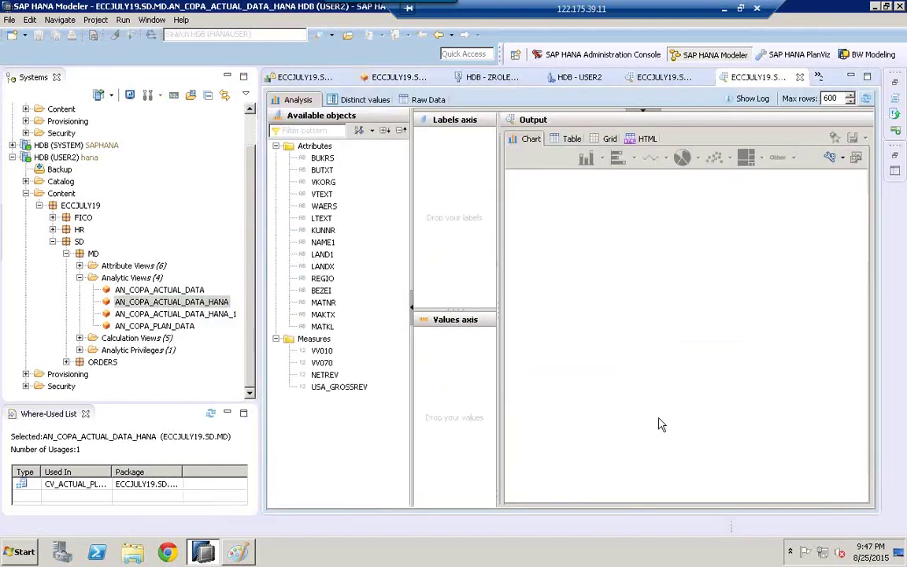
{"action": "left_click", "coordinate": [351, 100]}
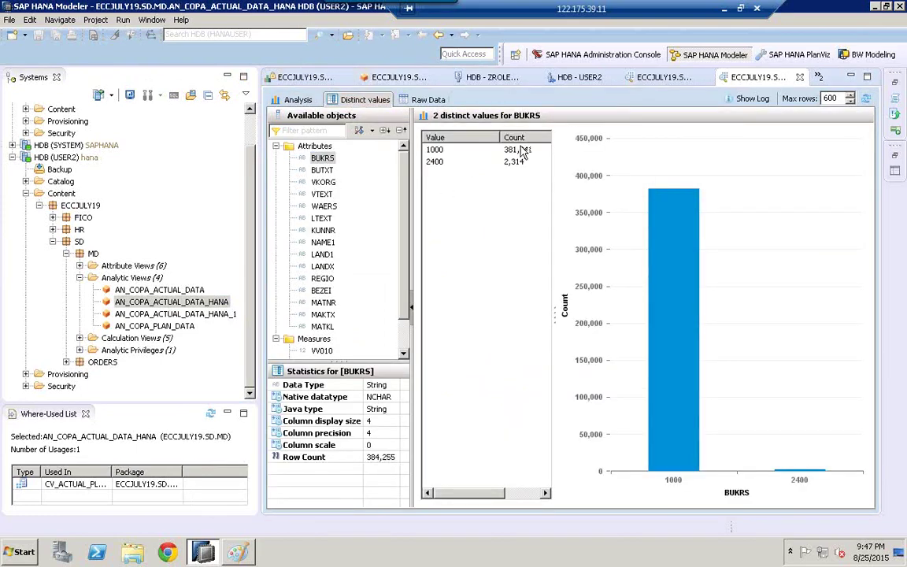
Step: Show the preview's 600 raw data rows, then minimize SAP HANA Studio
{"action": "left_click", "coordinate": [430, 101]}
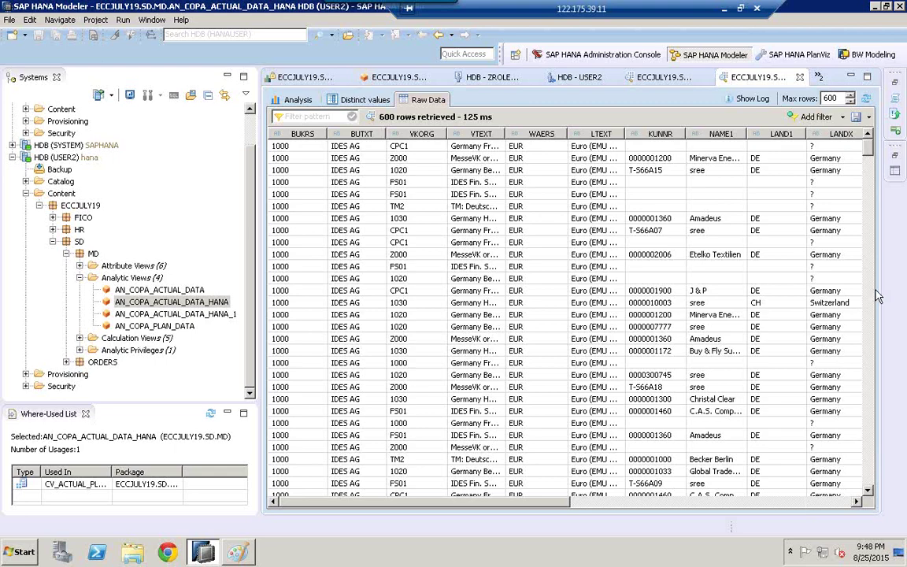
{"action": "left_click", "coordinate": [875, 7]}
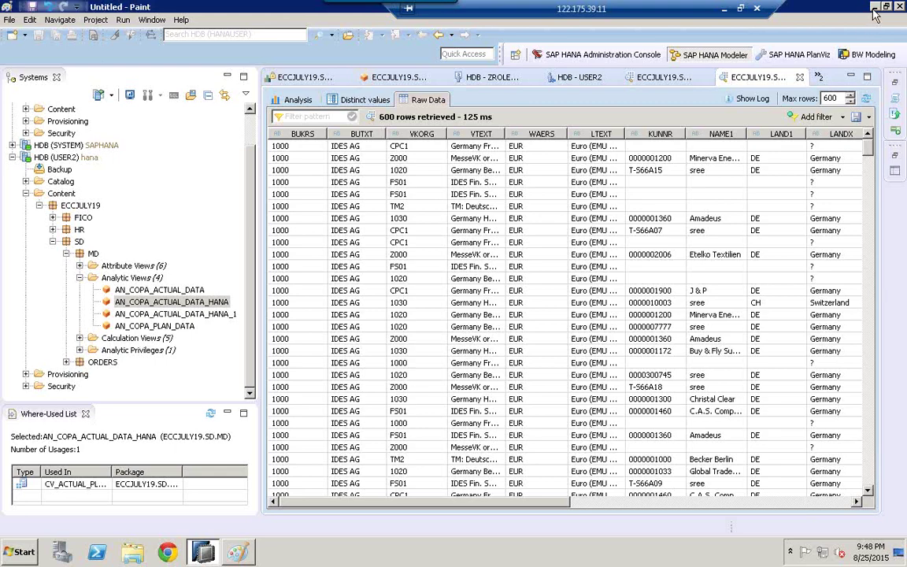